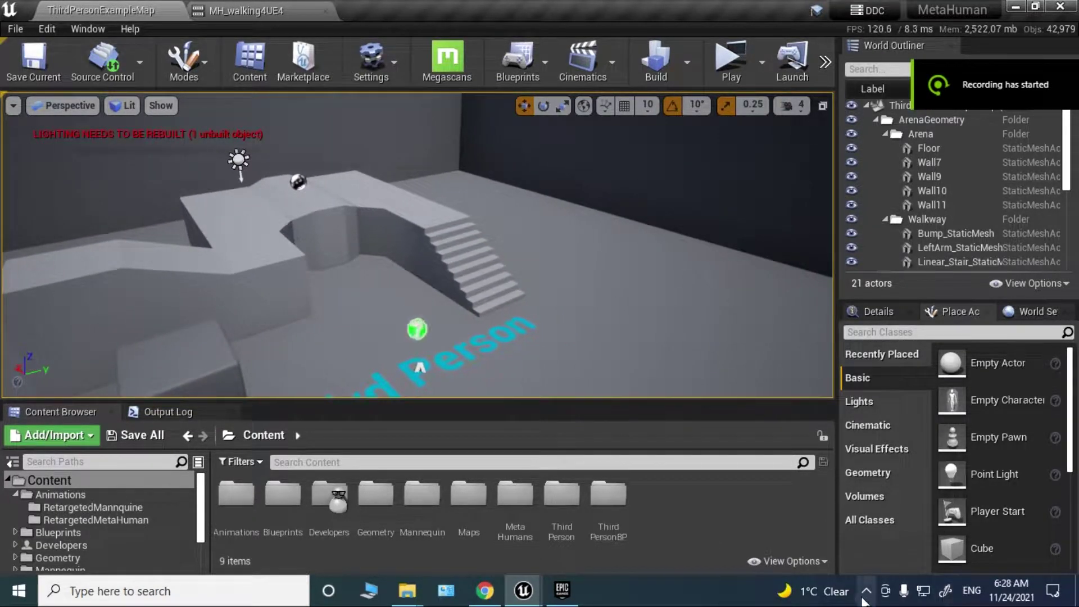
- Examine the MH_walking4UE4 animation in the MetaHuman project, viewing the character up close and scrubbing through the timeline
{"action": "right_click_drag", "start_coordinate": [417, 245], "coordinate": [388, 241]}
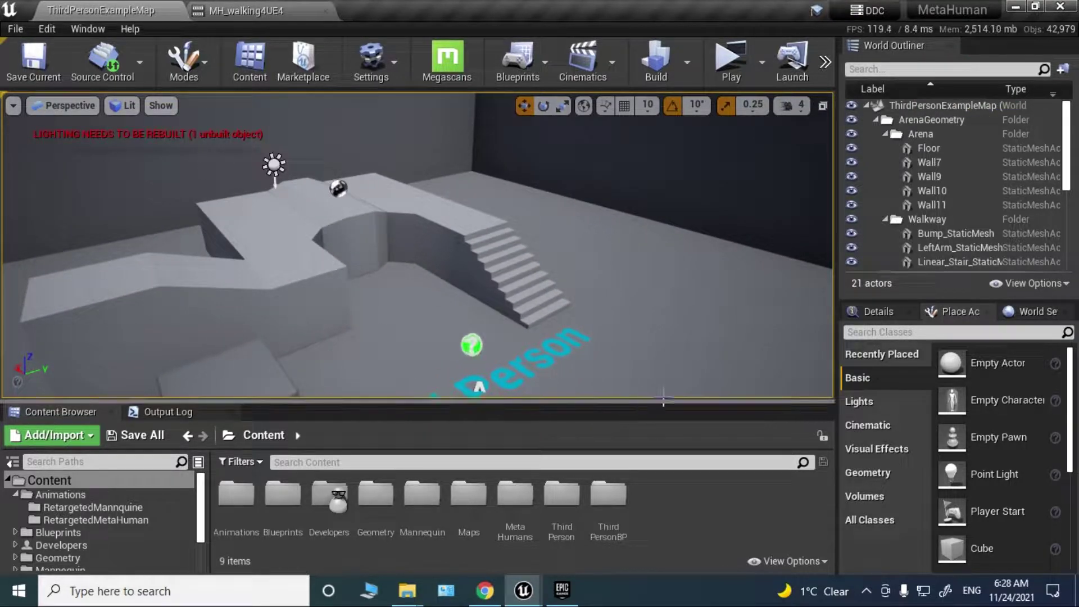
{"action": "left_click", "coordinate": [479, 600]}
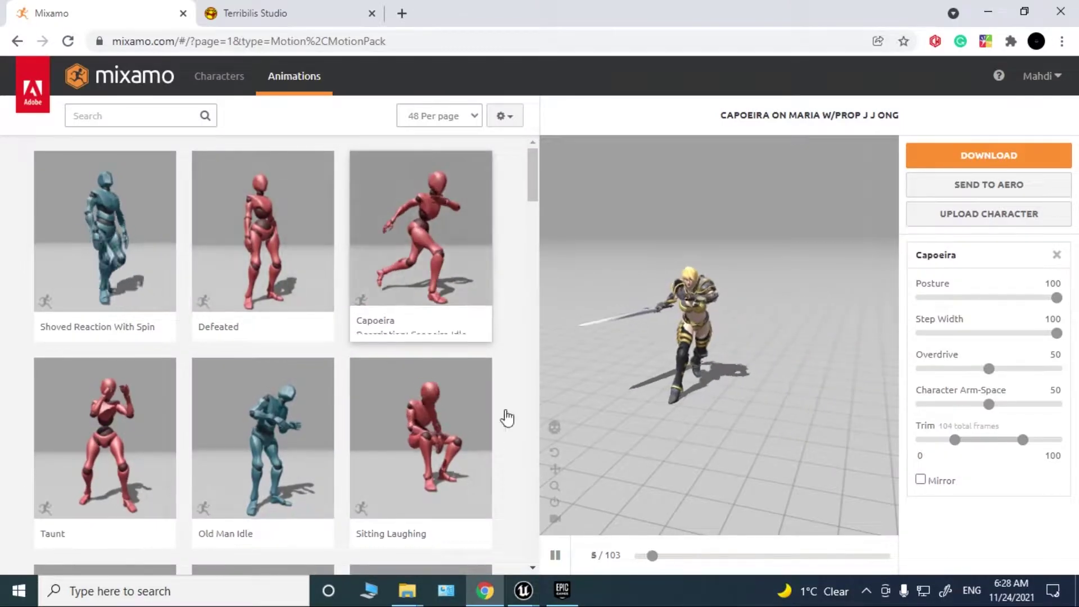
{"action": "mouse_move", "coordinate": [521, 593]}
{"action": "left_click", "coordinate": [572, 553]}
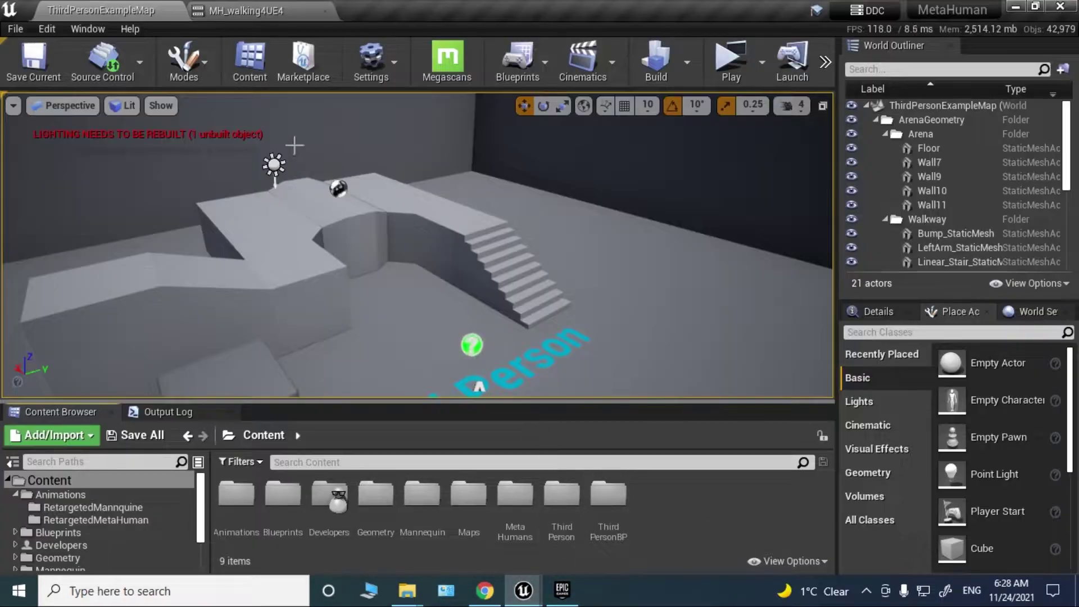
{"action": "left_click", "coordinate": [261, 10]}
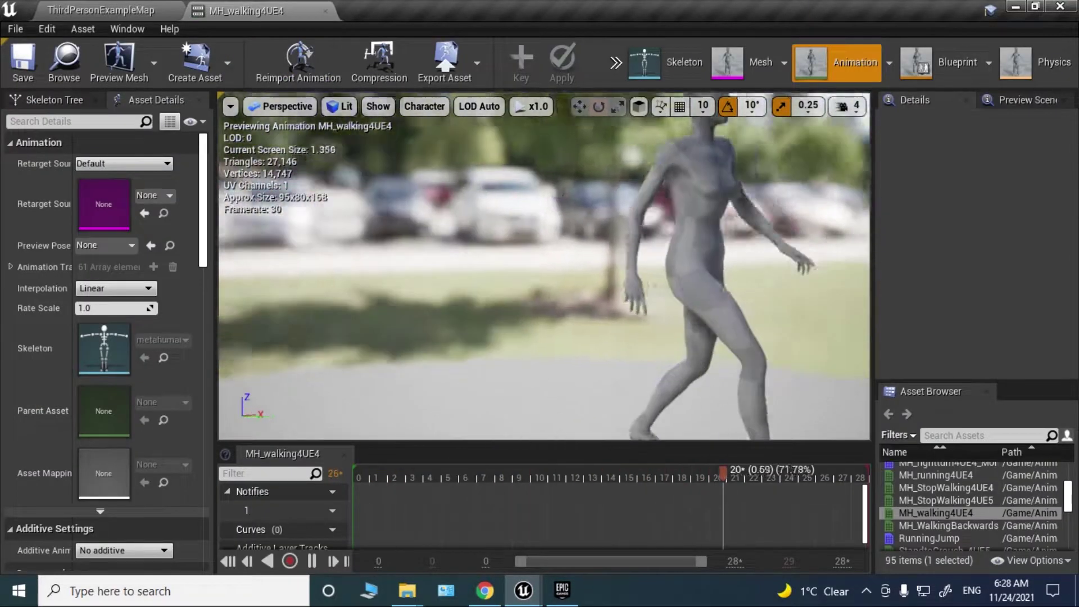
{"action": "left_click_drag", "start_coordinate": [543, 267], "coordinate": [506, 297], "text": "alt"}
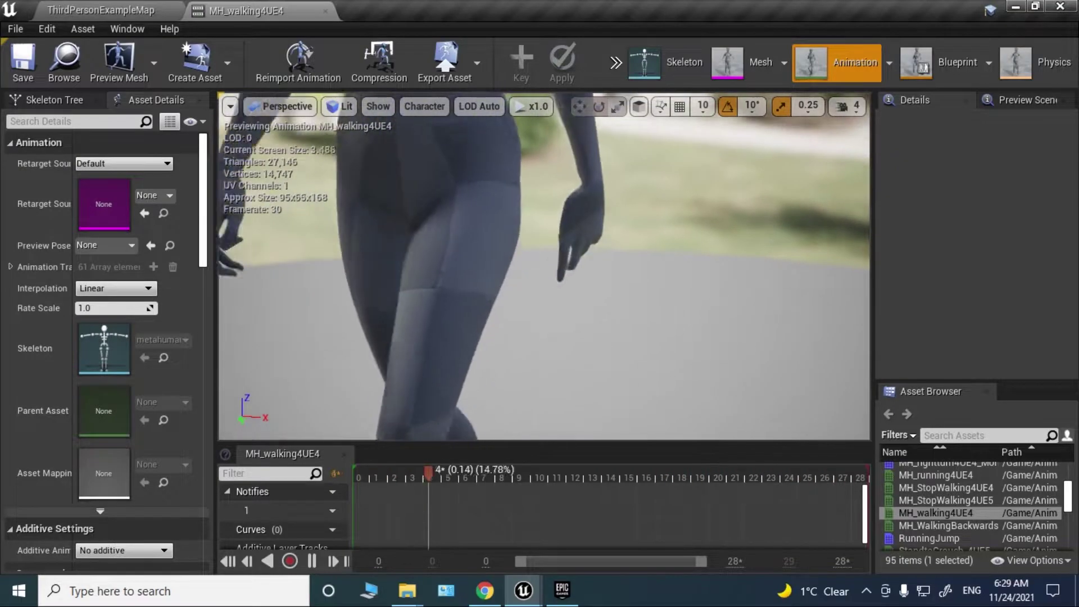
{"action": "left_click_drag", "start_coordinate": [458, 480], "coordinate": [559, 488]}
{"action": "mouse_move", "coordinate": [515, 282]}
{"action": "right_mouse_down"}
{"action": "mouse_move", "coordinate": [489, 320]}
{"action": "mouse_move", "coordinate": [542, 284]}
{"action": "mouse_move", "coordinate": [515, 281]}
{"action": "right_mouse_up"}
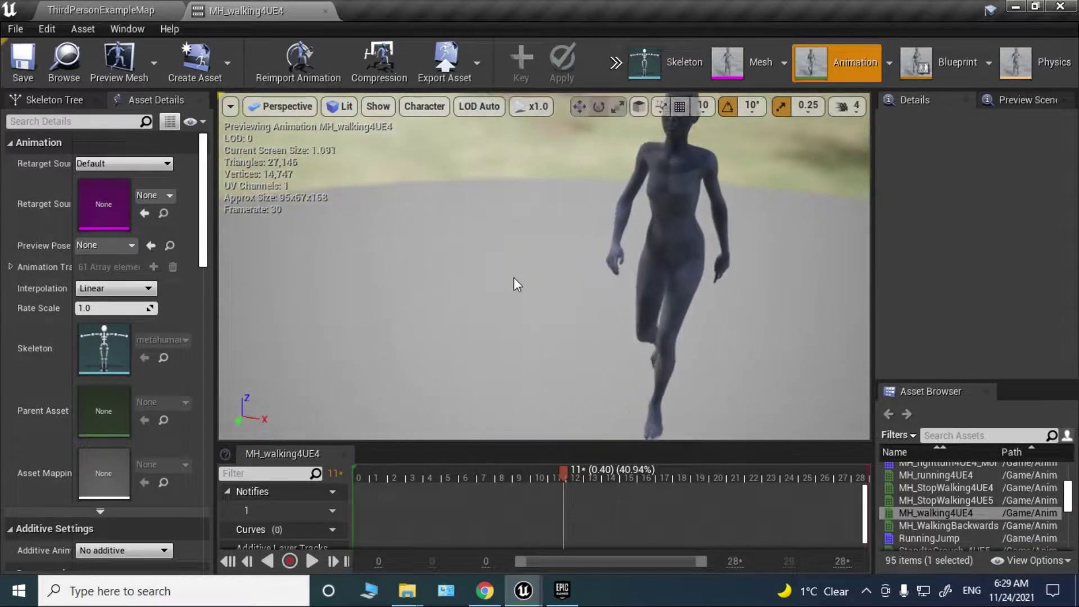
- Look at the Tutorial project in Unreal Editor and the Mixamo Converter download page in Chrome
{"action": "mouse_move", "coordinate": [533, 587]}
{"action": "left_click", "coordinate": [440, 495]}
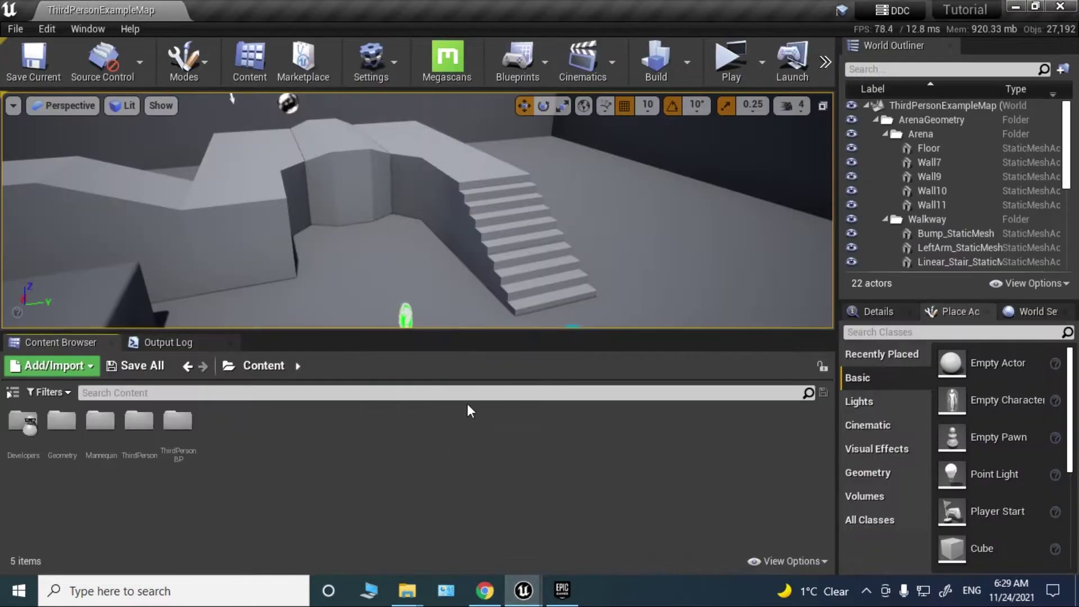
{"action": "left_click", "coordinate": [487, 588]}
{"action": "left_click", "coordinate": [271, 8]}
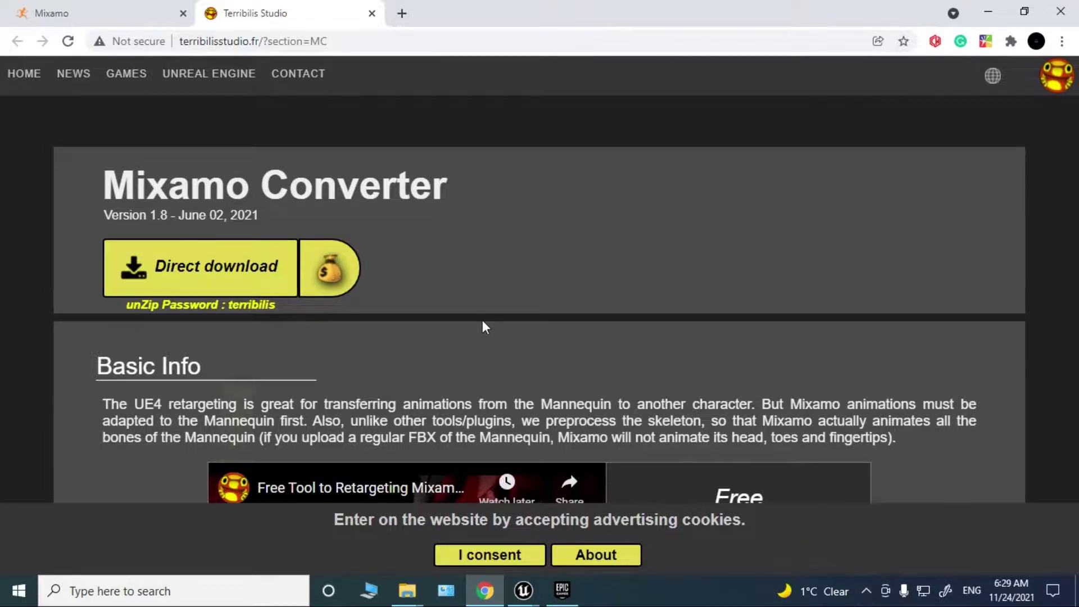
- Try to upload SK_Mannequin_For_Mixamo from the mixamo_converter folder in File Explorer straight onto the Mixamo page
{"action": "left_click", "coordinate": [402, 597]}
{"action": "left_click", "coordinate": [387, 523]}
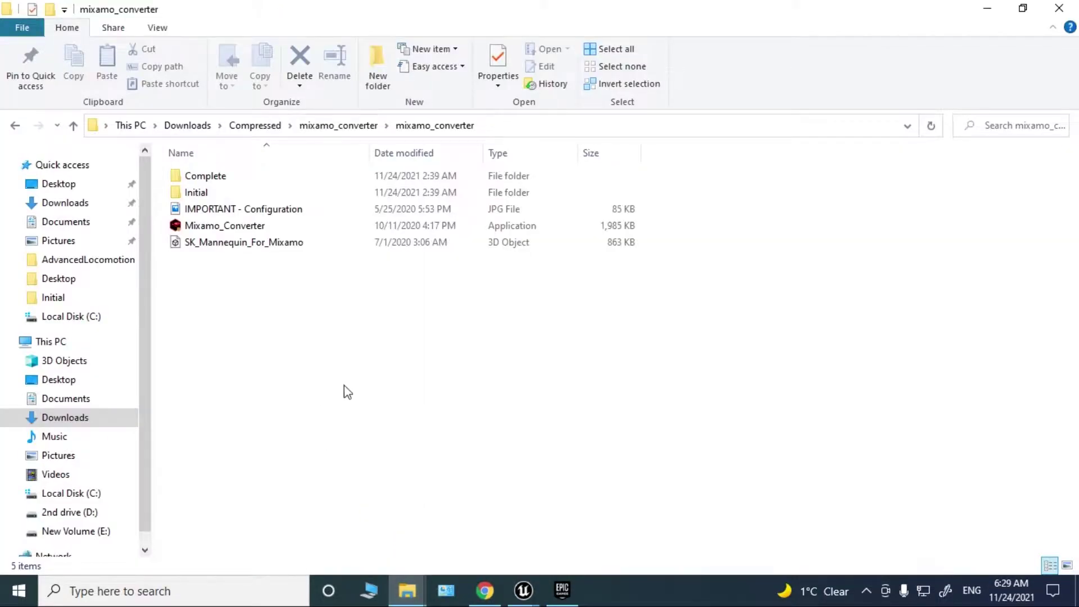
{"action": "left_click", "coordinate": [325, 134]}
{"action": "double_click", "coordinate": [221, 182]}
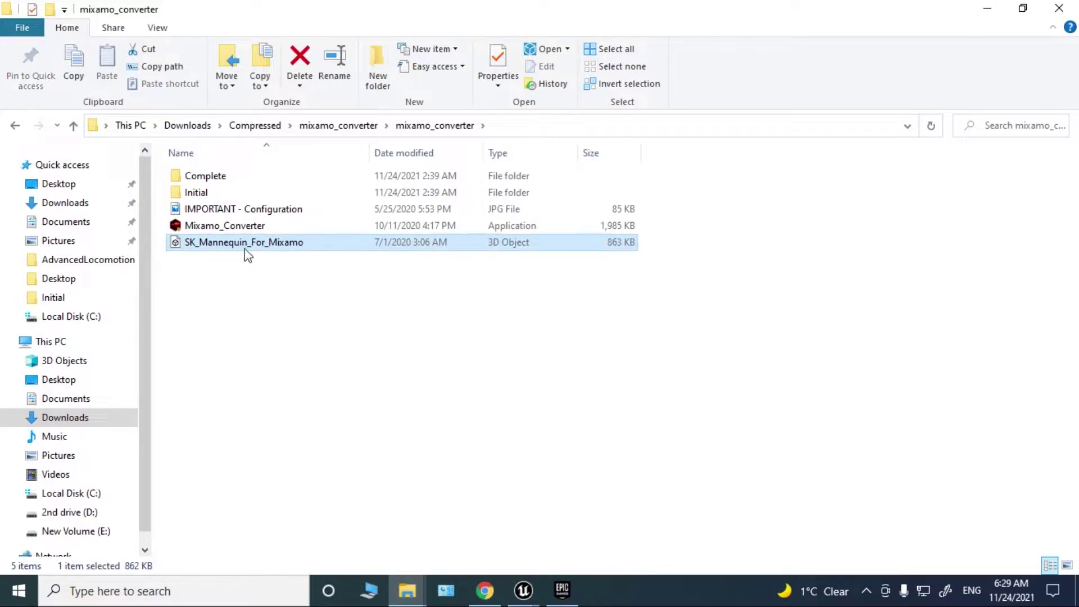
{"action": "left_click_drag", "start_coordinate": [248, 255], "coordinate": [985, 222]}
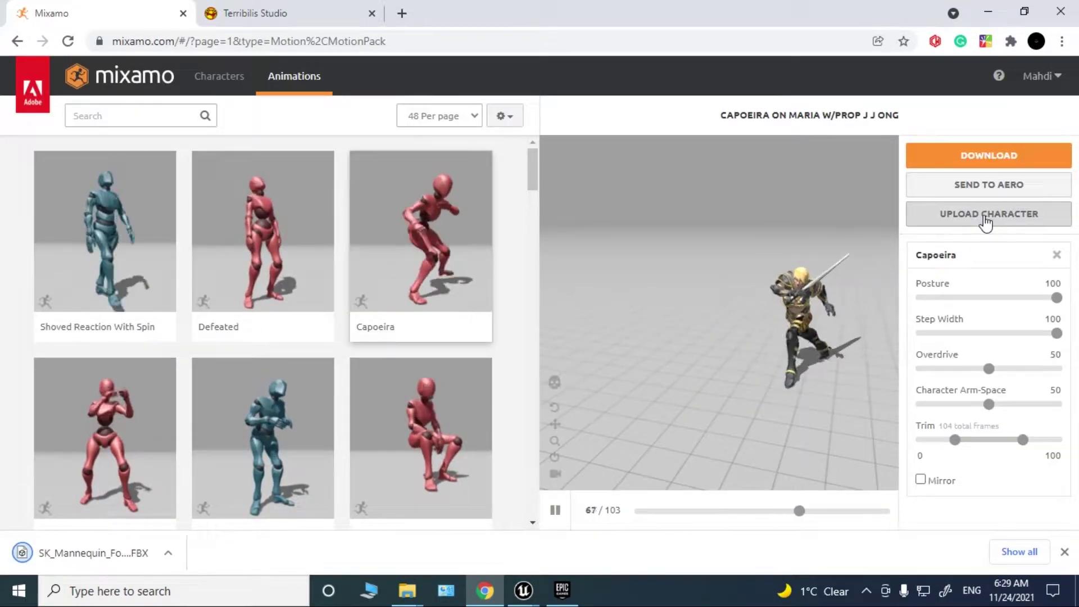
- Open Mixamo's character upload dialog and bring its drop zone into view
{"action": "left_click", "coordinate": [985, 222]}
{"action": "scroll", "coordinate": [602, 204], "scroll_direction": "down", "scroll_amount": 2}
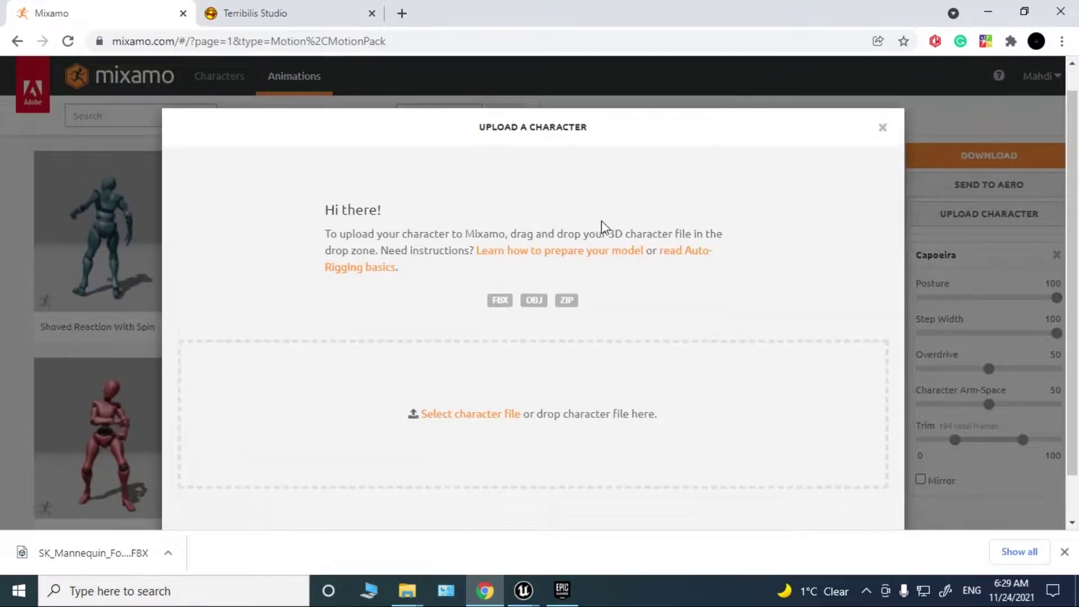
{"action": "scroll", "coordinate": [621, 289], "scroll_direction": "up", "scroll_amount": 2}
{"action": "scroll", "coordinate": [582, 310], "scroll_direction": "down", "scroll_amount": 2}
{"action": "scroll", "coordinate": [573, 320], "scroll_direction": "up", "scroll_amount": 2}
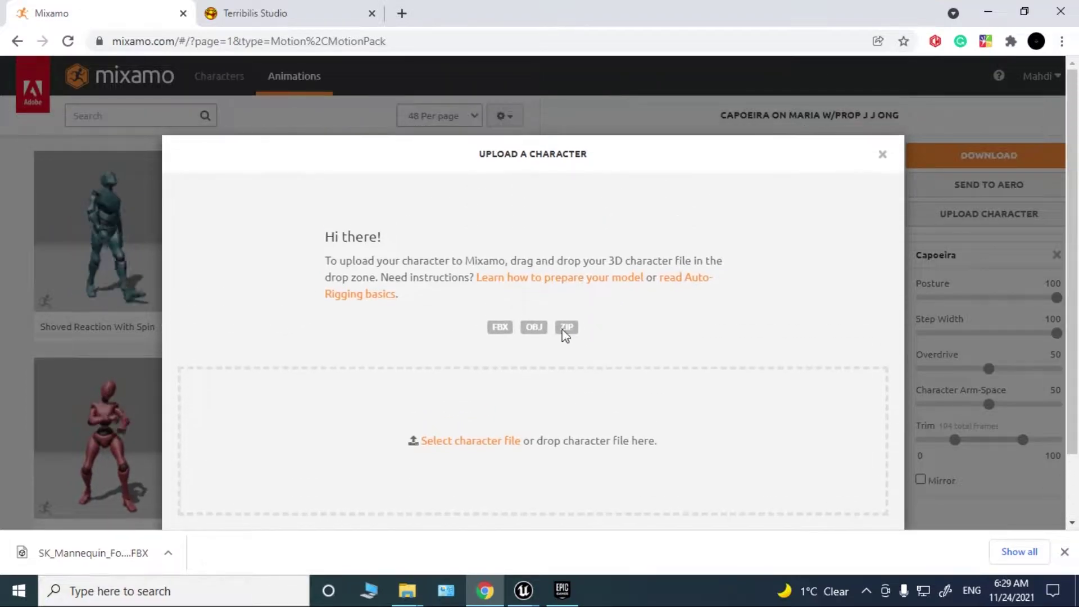
{"action": "scroll", "coordinate": [543, 354], "scroll_direction": "down", "scroll_amount": 2}
{"action": "scroll", "coordinate": [427, 360], "scroll_direction": "up", "scroll_amount": 2}
{"action": "scroll", "coordinate": [458, 315], "scroll_direction": "down", "scroll_amount": 2}
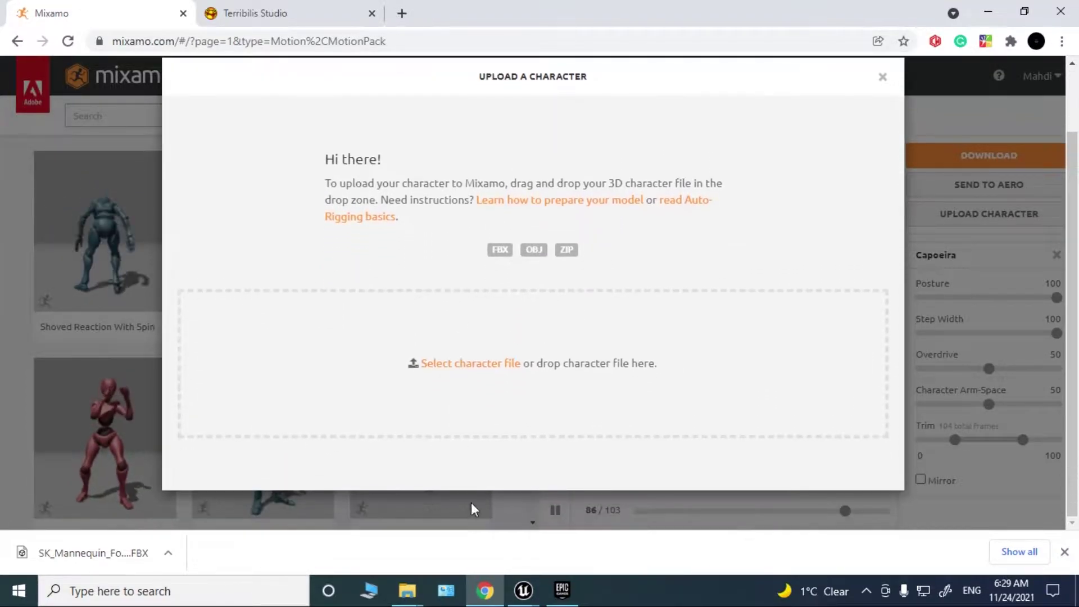
- Upload SK_Mannequin_For_Mixamo from the mixamo_converter folder as the character and accept it in the Auto-Rigger review
{"action": "mouse_move", "coordinate": [417, 599]}
{"action": "left_click", "coordinate": [364, 523]}
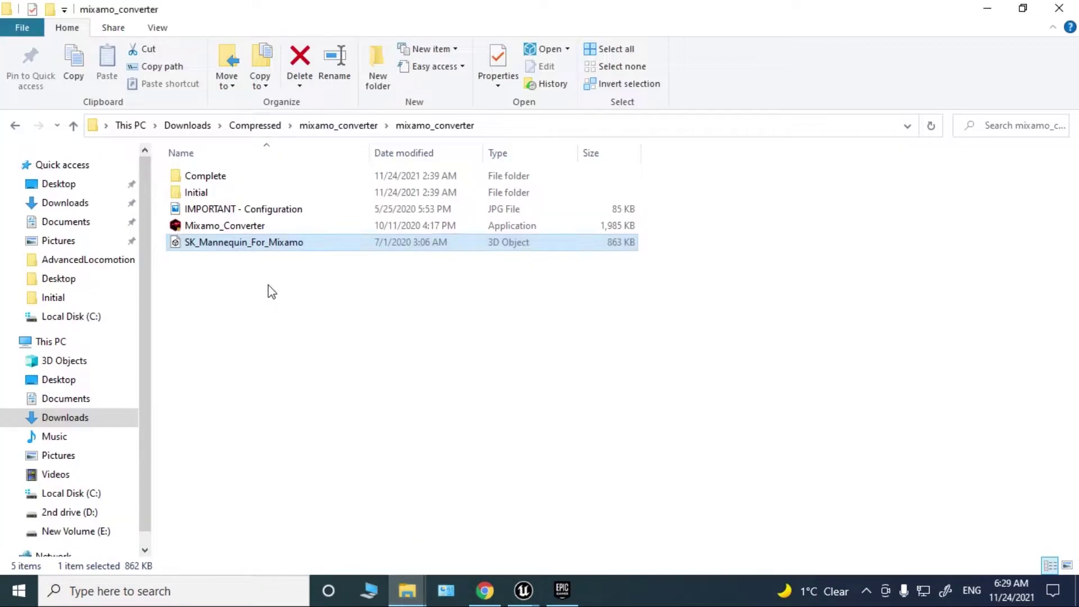
{"action": "left_click_drag", "start_coordinate": [498, 527], "coordinate": [483, 366]}
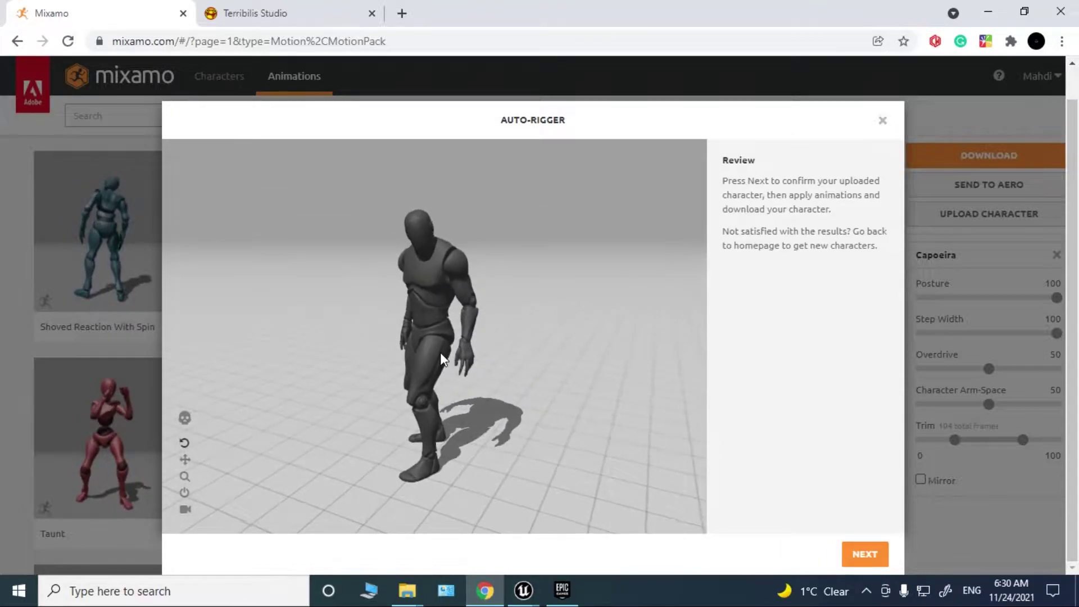
{"action": "left_click_drag", "start_coordinate": [440, 353], "coordinate": [495, 339]}
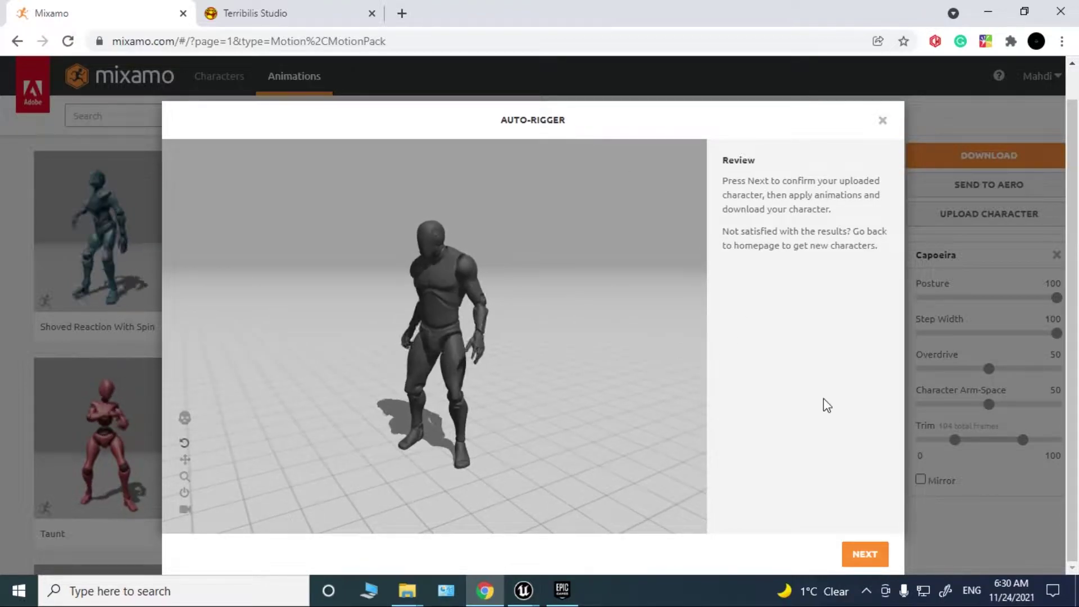
{"action": "left_click", "coordinate": [863, 554]}
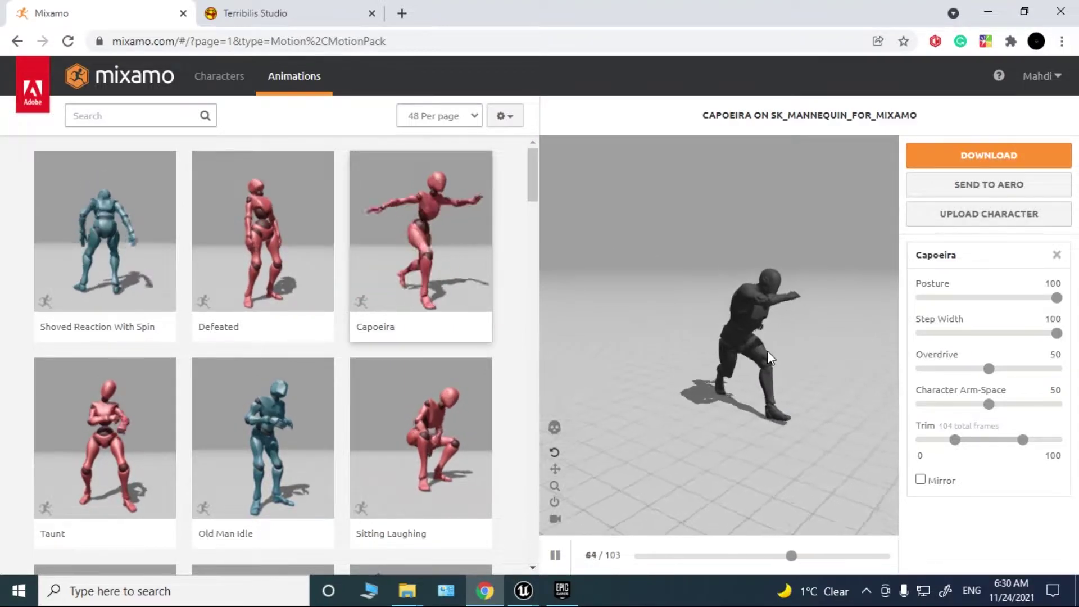
- Search the animations for "walking" and apply the Walking animation to the mannequin with In Place enabled
{"action": "left_click", "coordinate": [149, 116]}
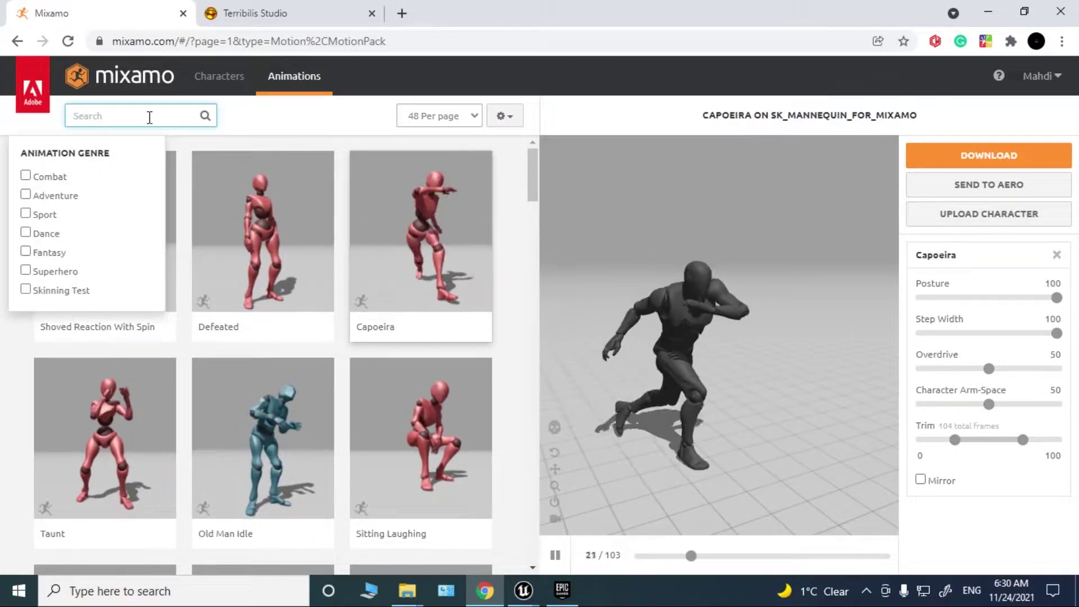
{"action": "type", "text": "walking"}
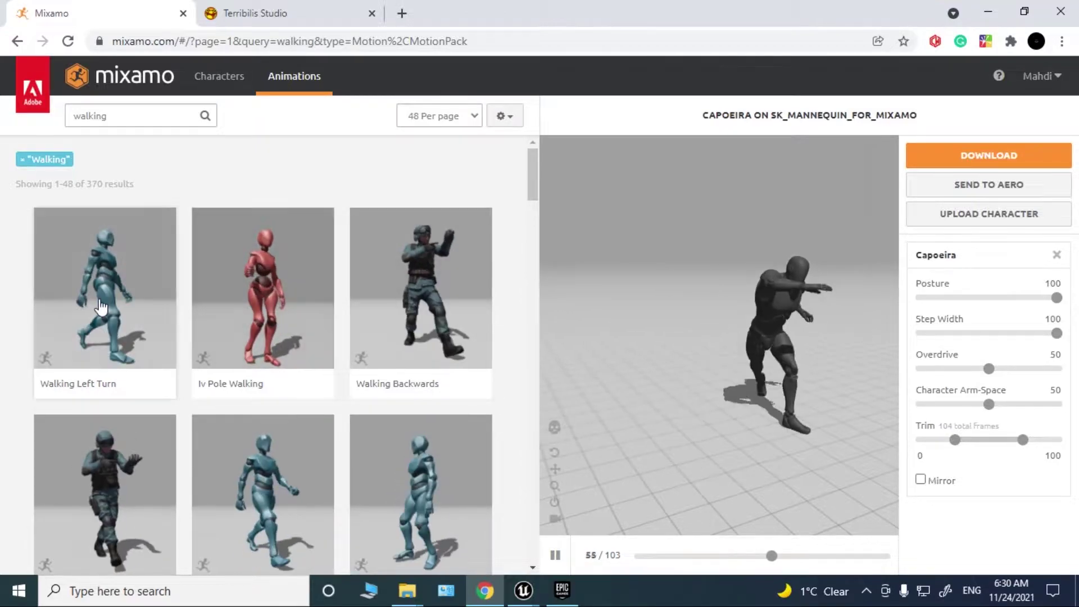
{"action": "left_click", "coordinate": [157, 309]}
{"action": "scroll", "coordinate": [281, 314], "scroll_direction": "down", "scroll_amount": 4}
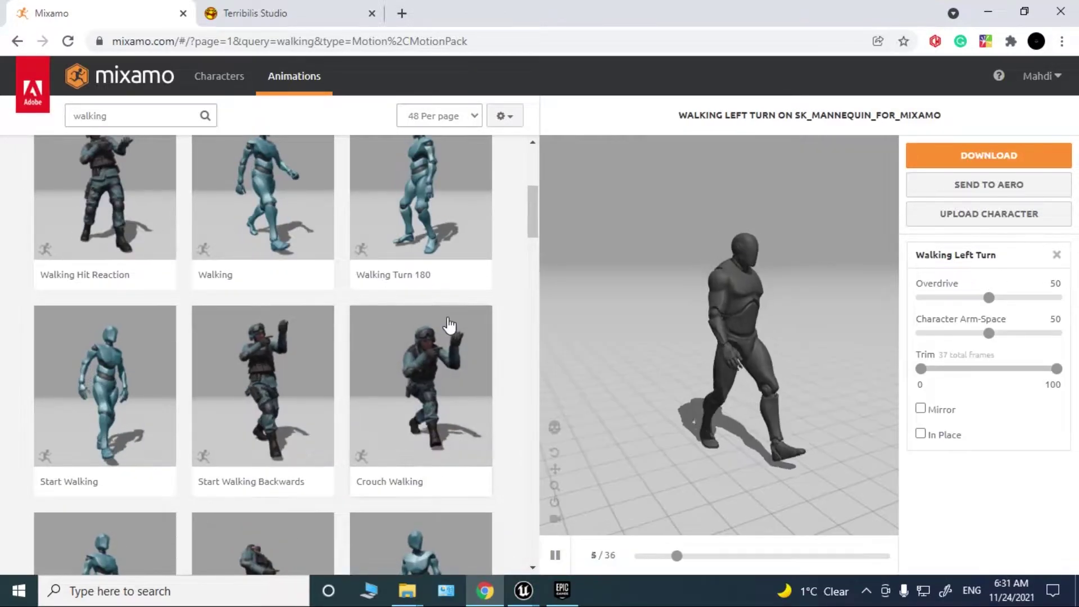
{"action": "scroll", "coordinate": [446, 324], "scroll_direction": "up", "scroll_amount": 1}
{"action": "left_click", "coordinate": [304, 298]}
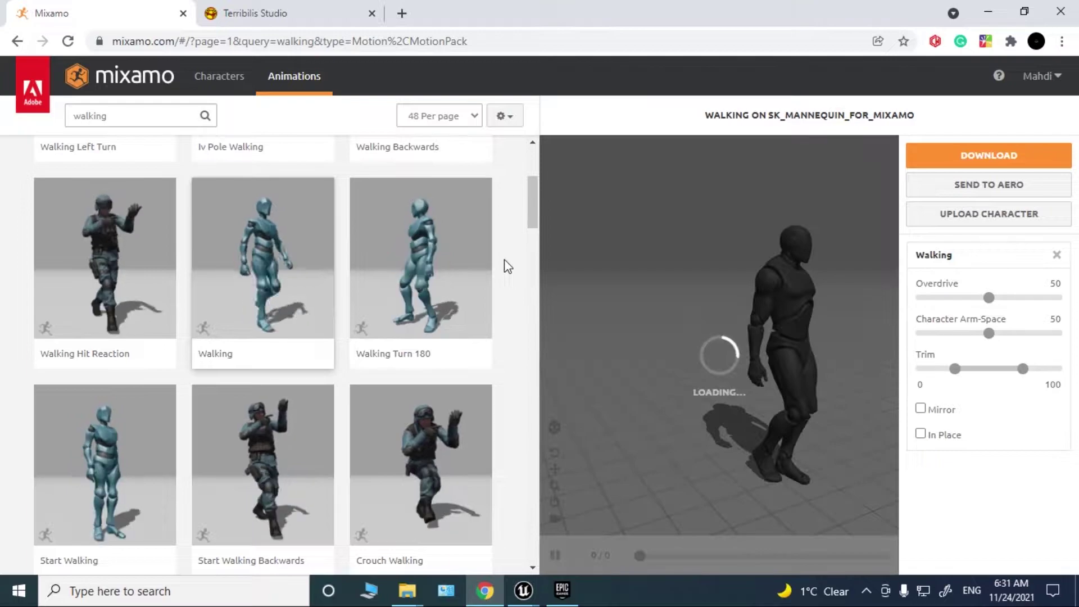
{"action": "scroll", "coordinate": [500, 265], "scroll_direction": "up", "scroll_amount": 1}
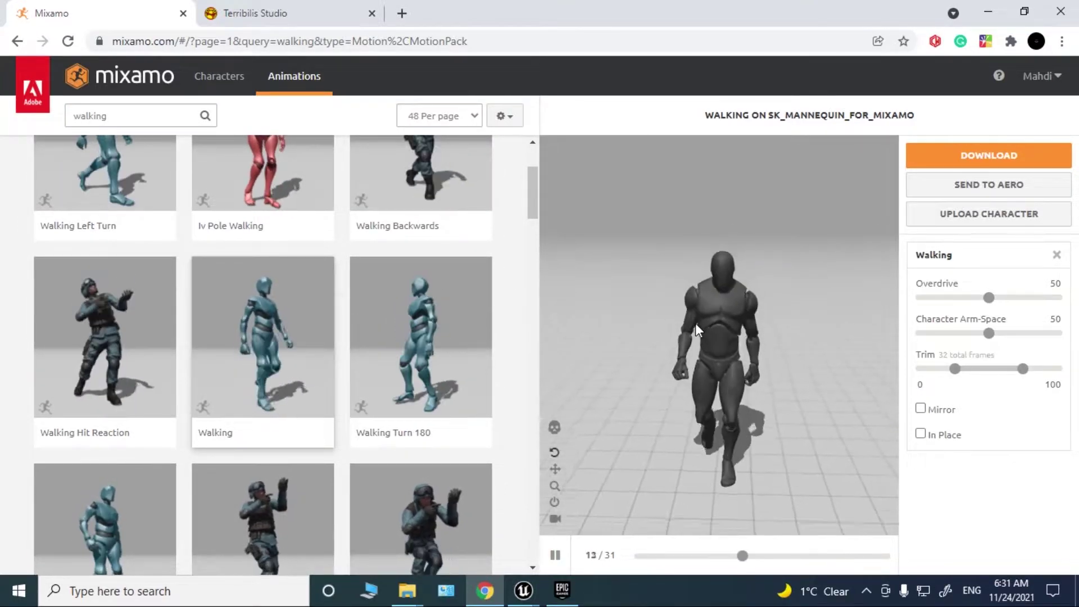
{"action": "left_click", "coordinate": [920, 433]}
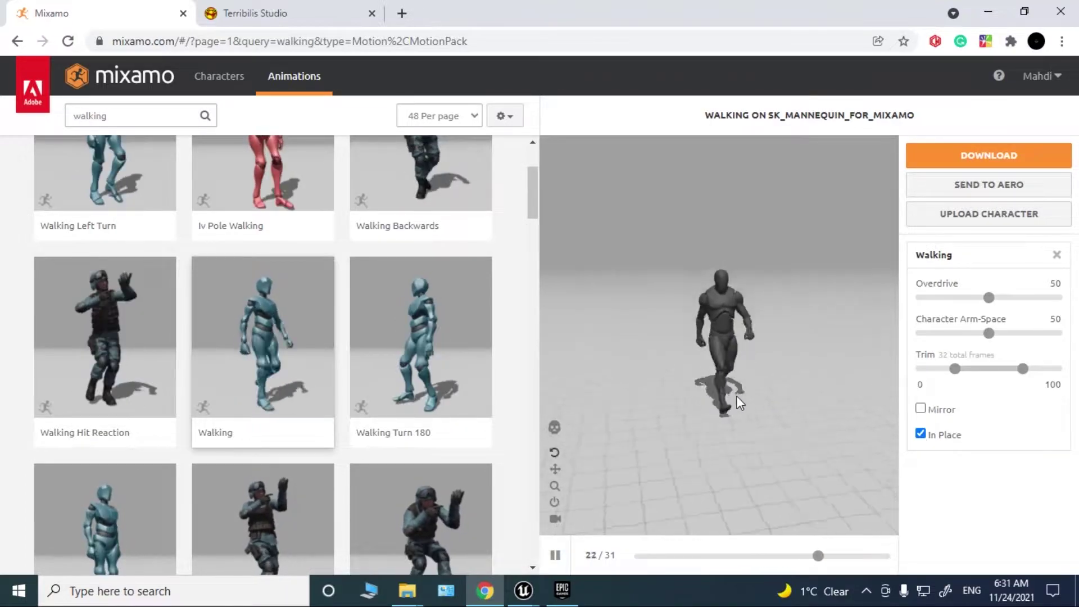
- Download the Walking animation as FBX Binary(.fbx) without skin, at 30 frames per second with uniform keyframe reduction
{"action": "left_click", "coordinate": [985, 161]}
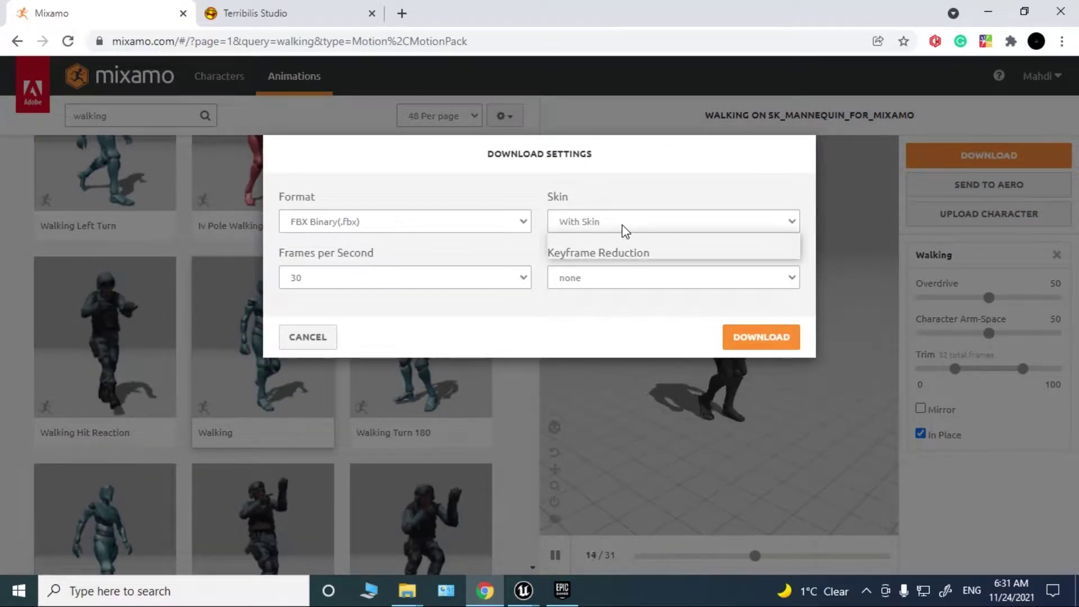
{"action": "left_click", "coordinate": [617, 249]}
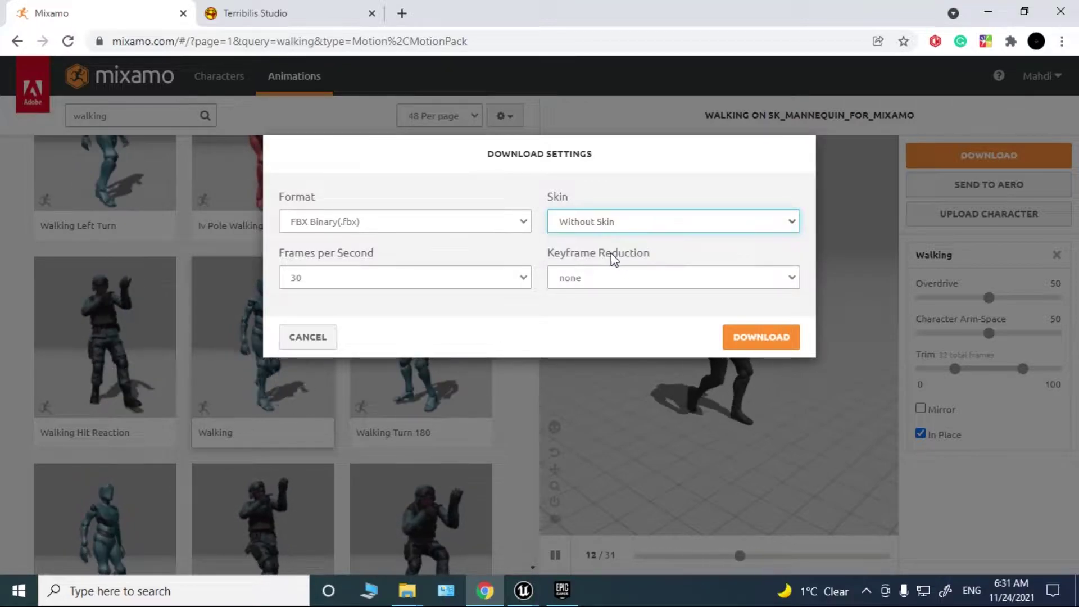
{"action": "left_click", "coordinate": [615, 279]}
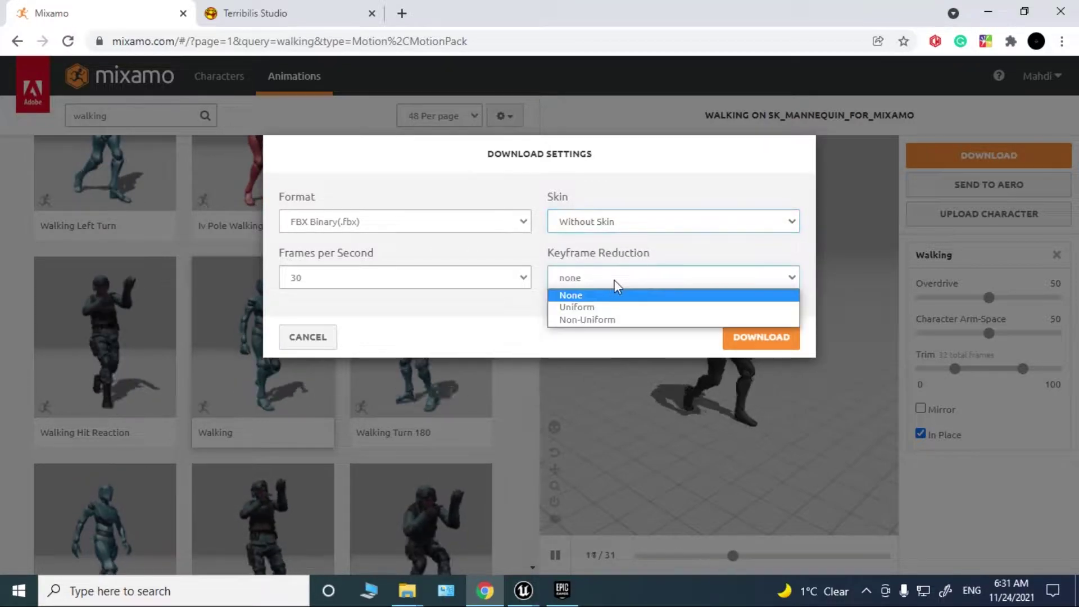
{"action": "left_click", "coordinate": [589, 310]}
{"action": "left_click", "coordinate": [315, 278]}
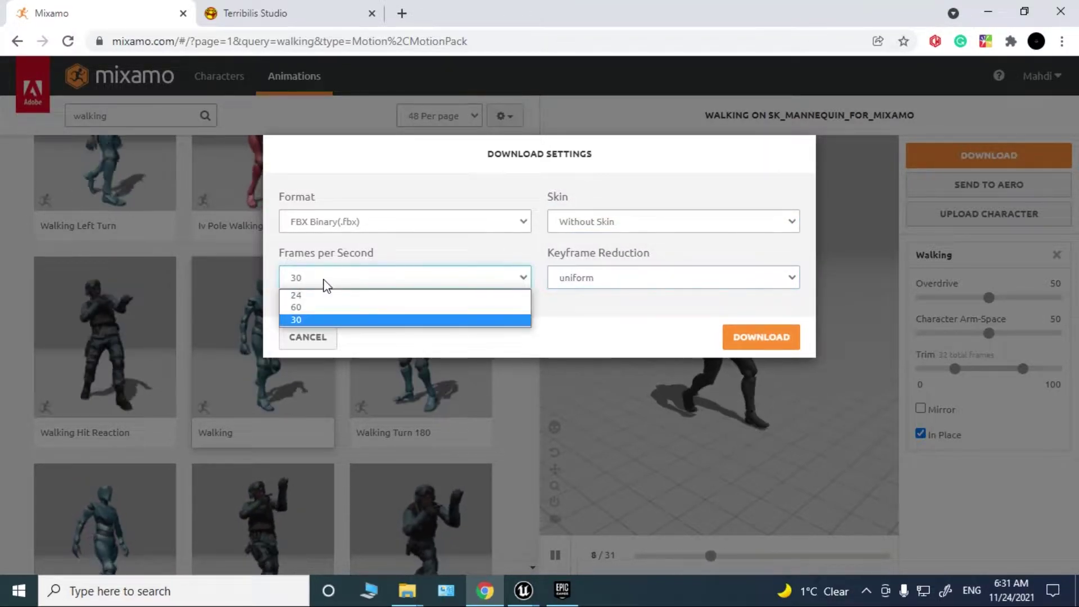
{"action": "left_click", "coordinate": [325, 284]}
{"action": "left_click", "coordinate": [338, 217]}
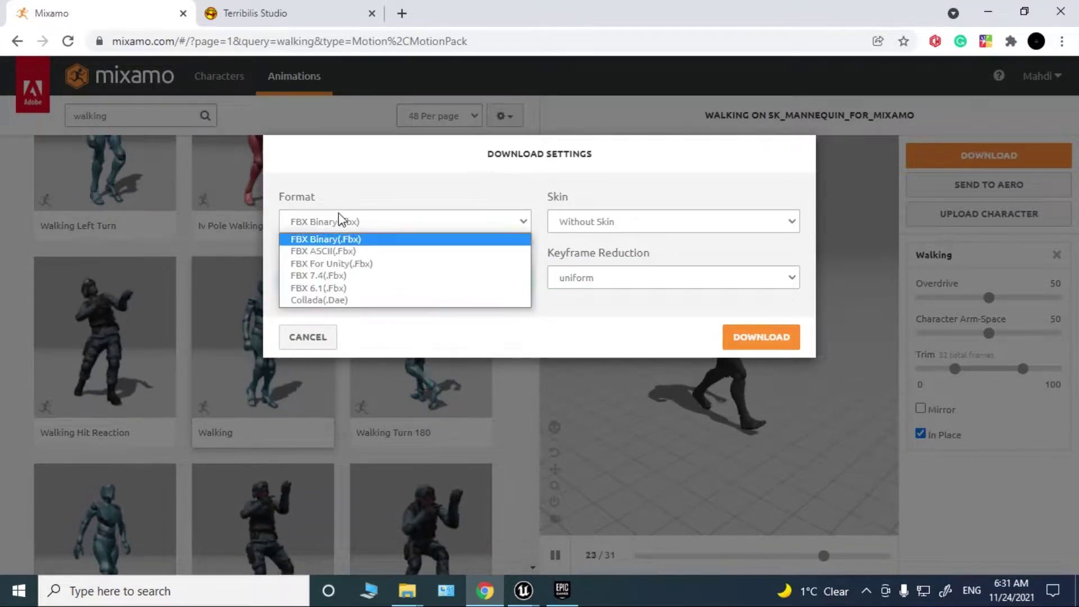
{"action": "left_click", "coordinate": [366, 226]}
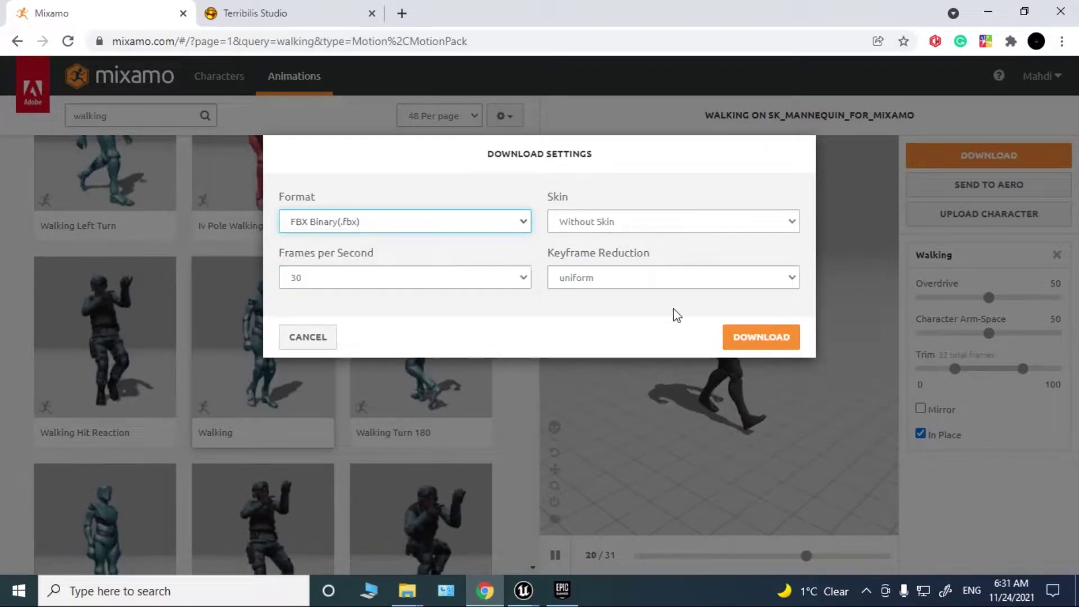
{"action": "left_click", "coordinate": [757, 339]}
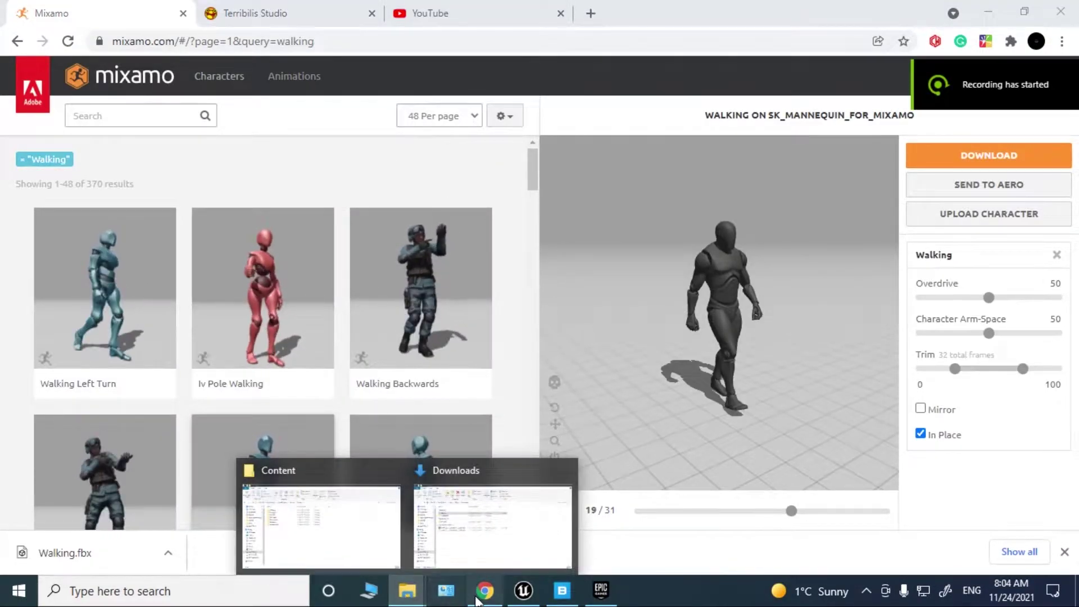
- Switch to File Explorer's Downloads folder and copy the Walking animation file
{"action": "left_click", "coordinate": [493, 526]}
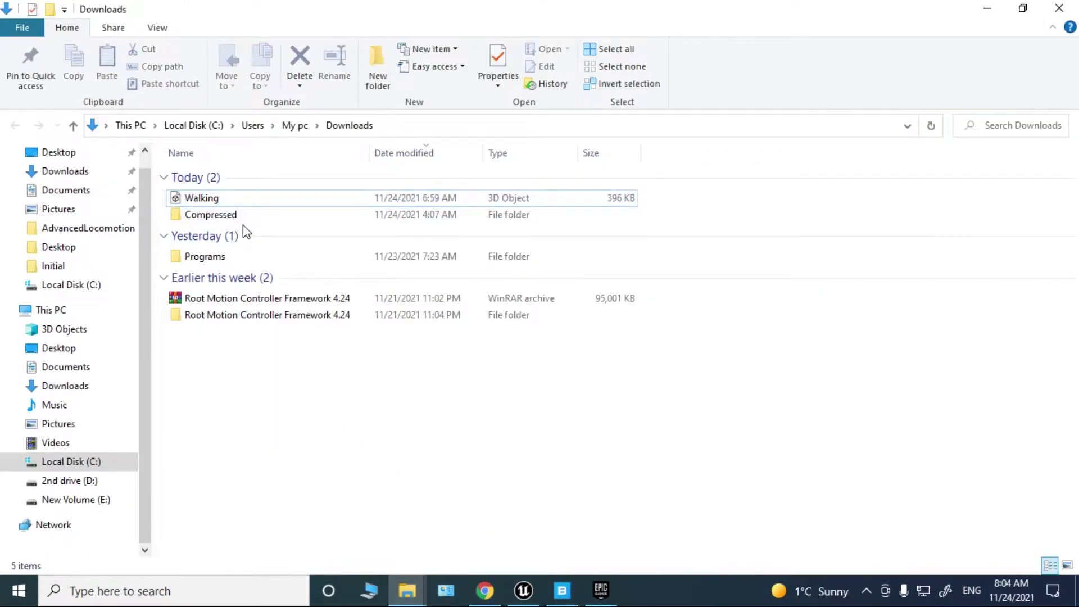
{"action": "right_click", "coordinate": [206, 194]}
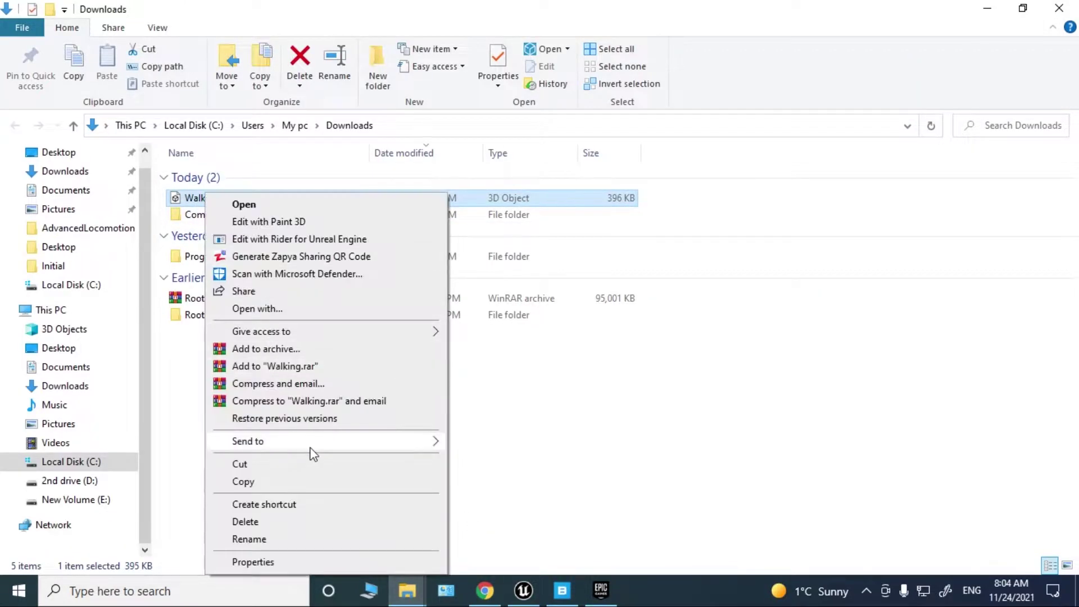
{"action": "left_click", "coordinate": [249, 483]}
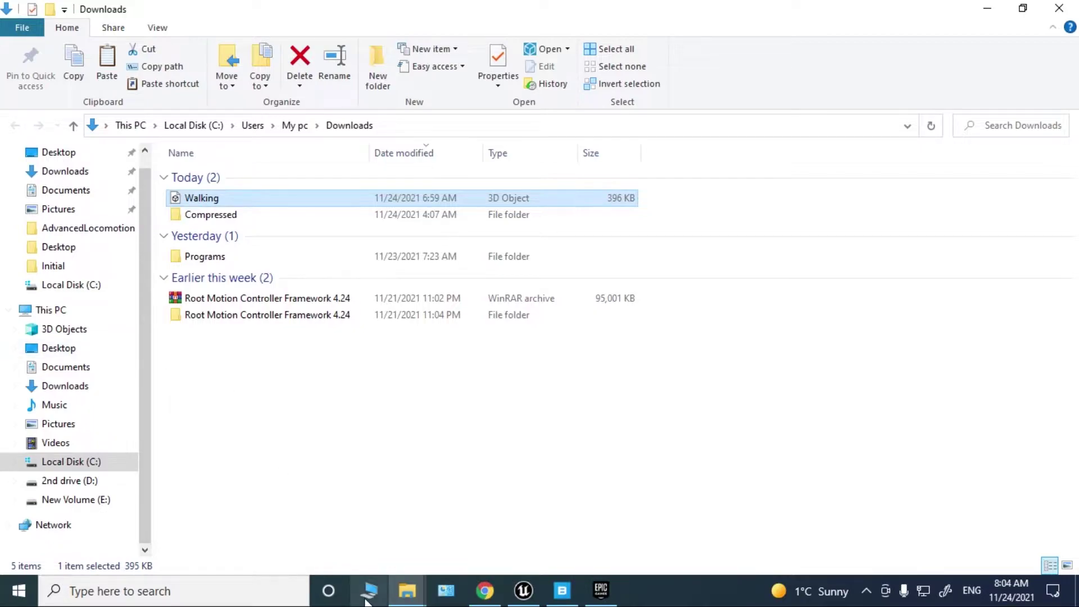
- Paste the copied Walking file into the Initial folder of Compressed > mixamo_converter > mixamo_converter
{"action": "left_click", "coordinate": [407, 599]}
{"action": "left_click", "coordinate": [73, 463]}
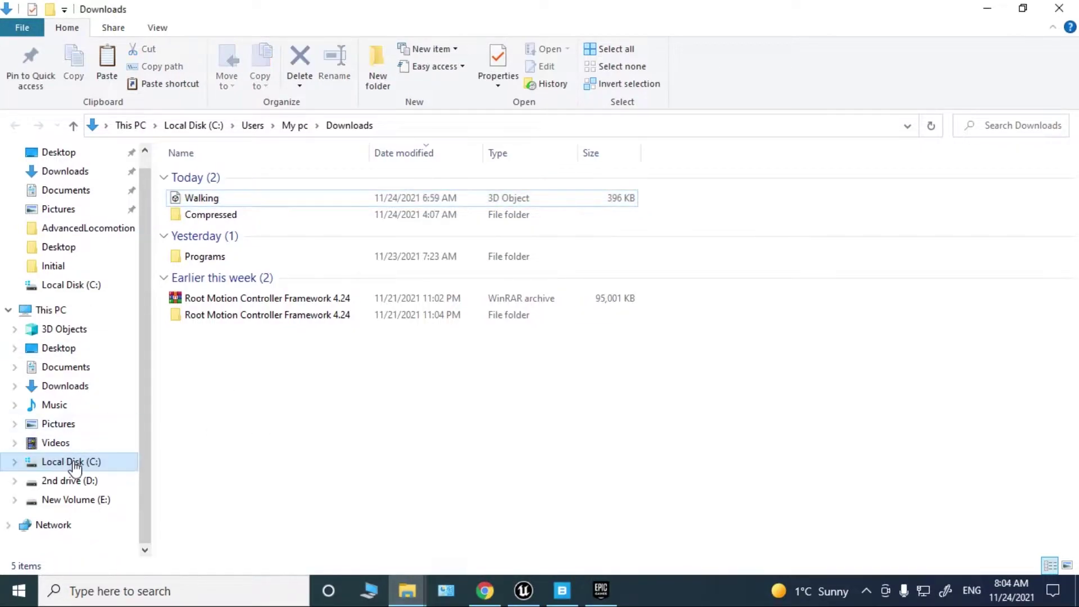
{"action": "double_click", "coordinate": [228, 215]}
{"action": "double_click", "coordinate": [224, 192]}
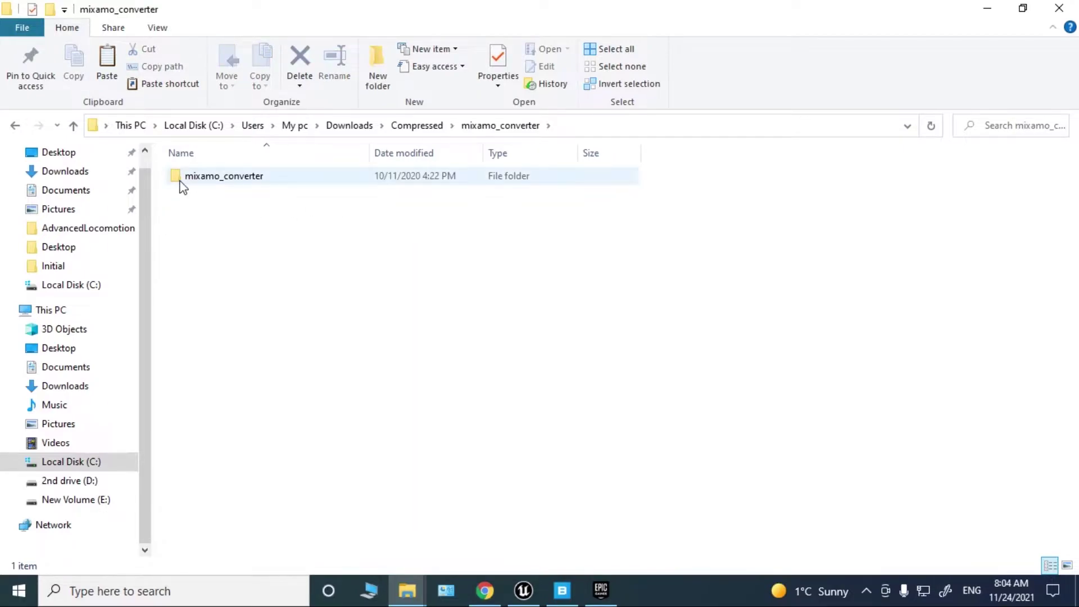
{"action": "double_click", "coordinate": [230, 178]}
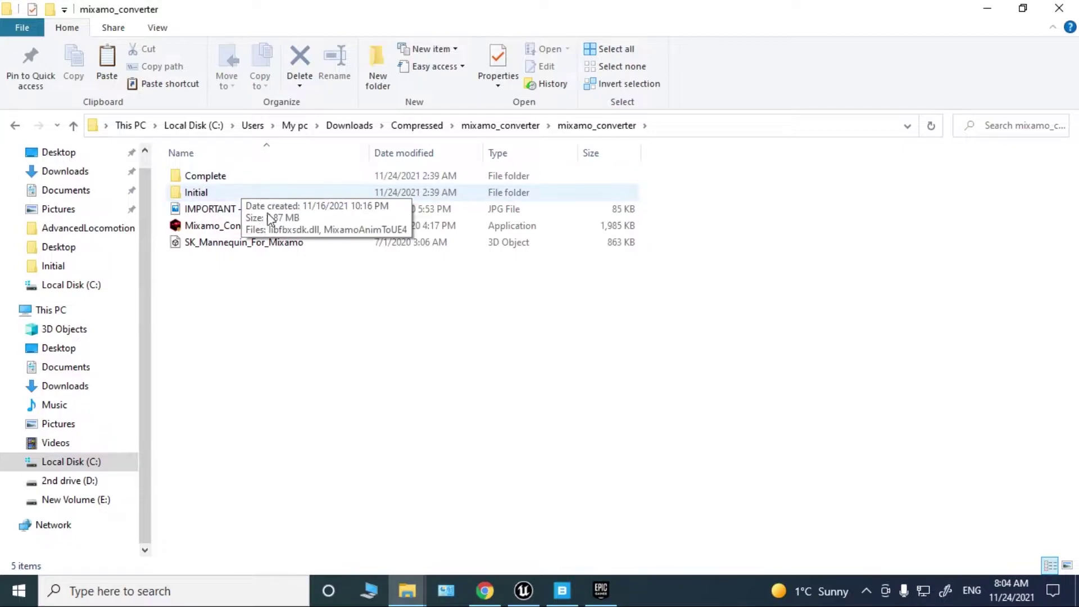
{"action": "left_click", "coordinate": [201, 193]}
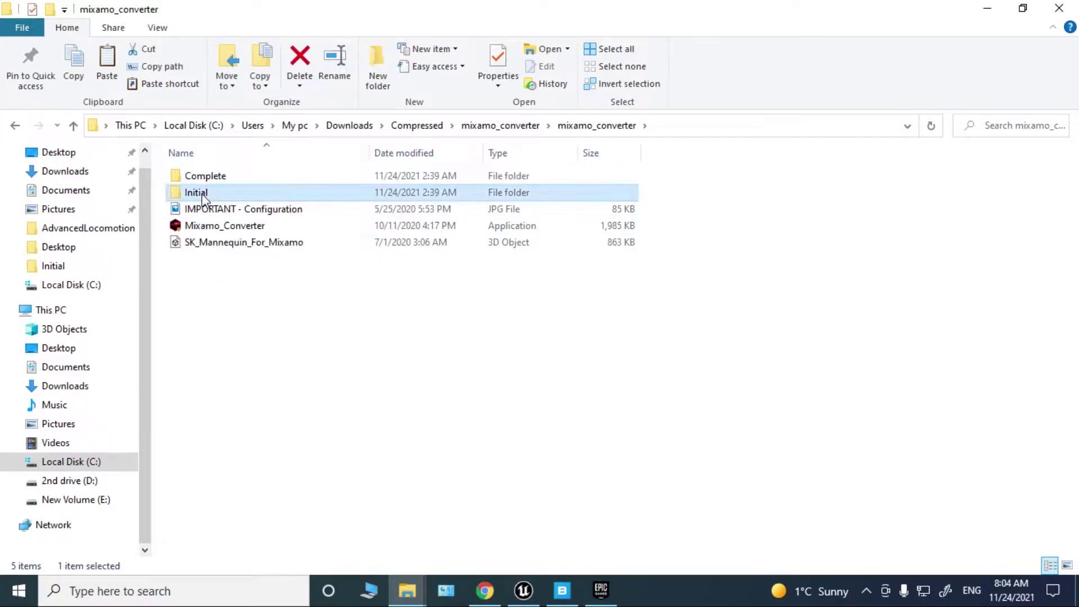
{"action": "double_click", "coordinate": [201, 194]}
{"action": "right_click", "coordinate": [243, 241]}
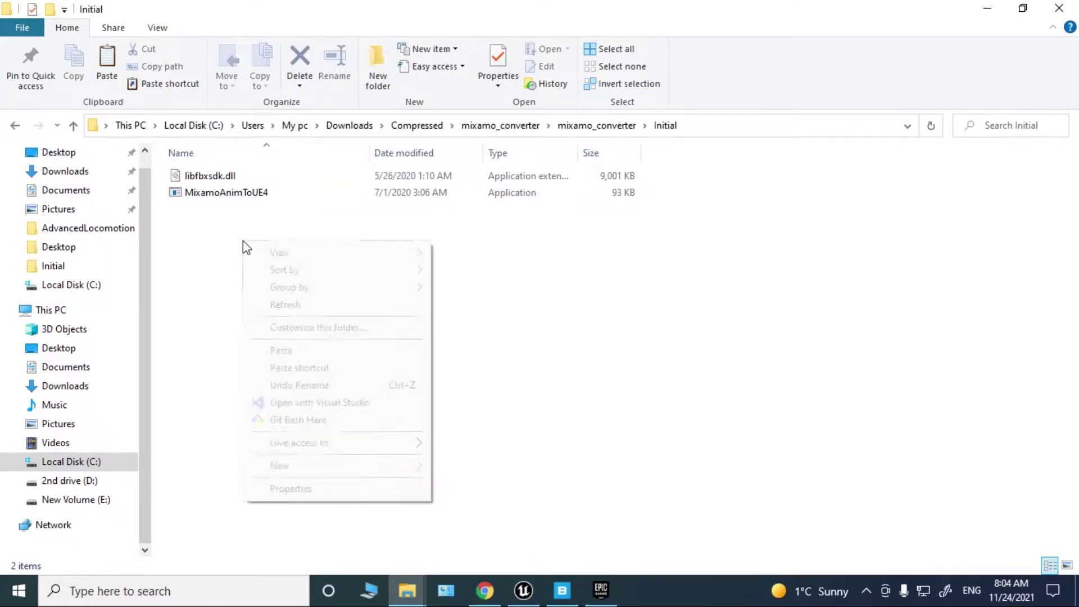
{"action": "left_click", "coordinate": [307, 349]}
- Launch Mixamo_Converter from the mixamo_converter folder and convert the animation for Unreal, with initial animations deleted after conversion
{"action": "key", "text": "BackSpace"}
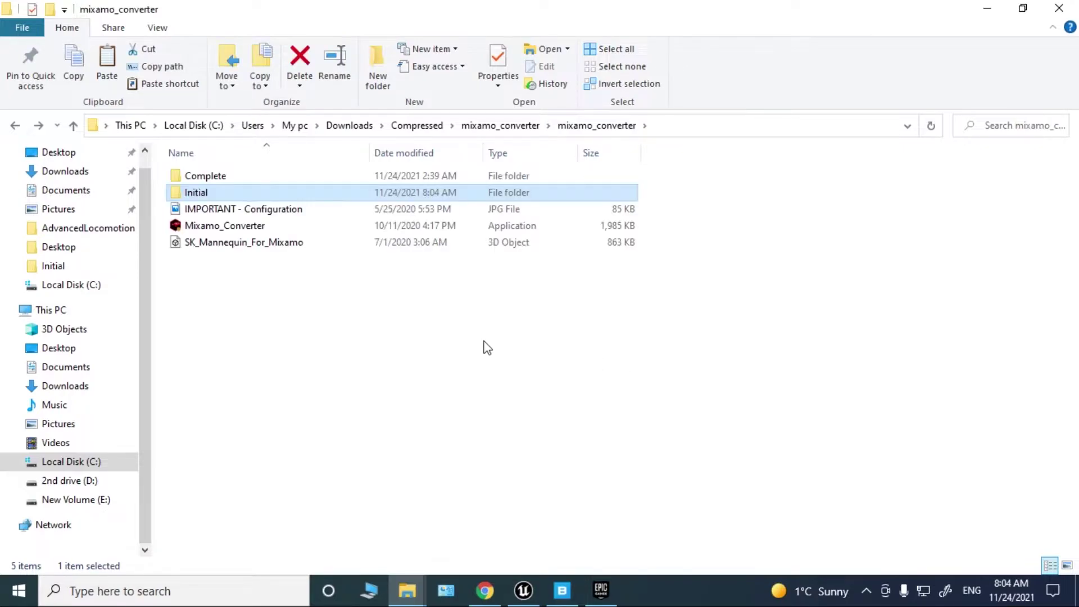
{"action": "left_click", "coordinate": [231, 231]}
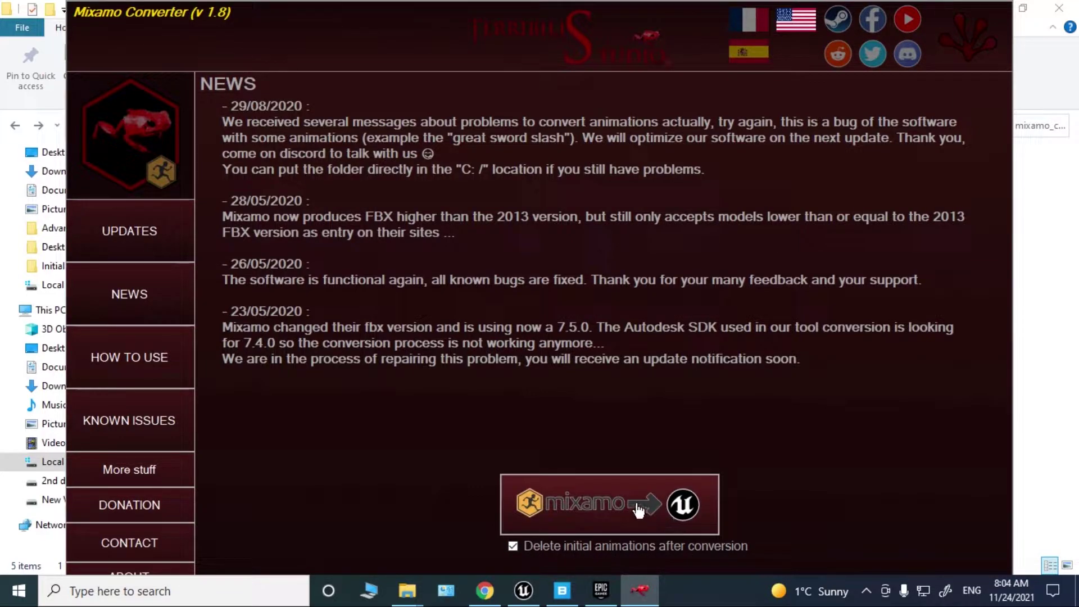
{"action": "left_click", "coordinate": [614, 513]}
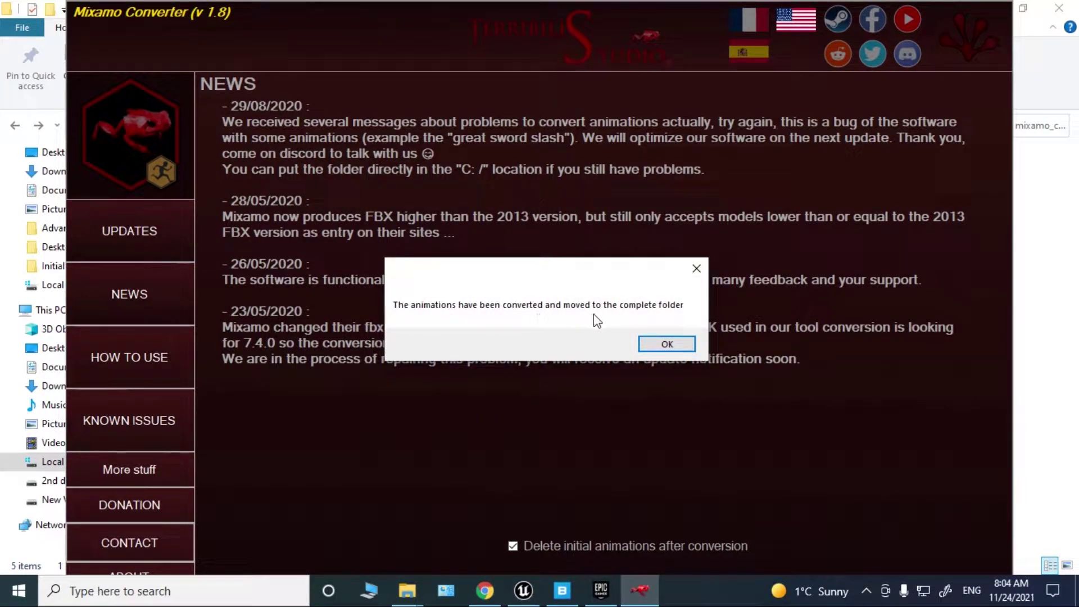
{"action": "left_click", "coordinate": [661, 343]}
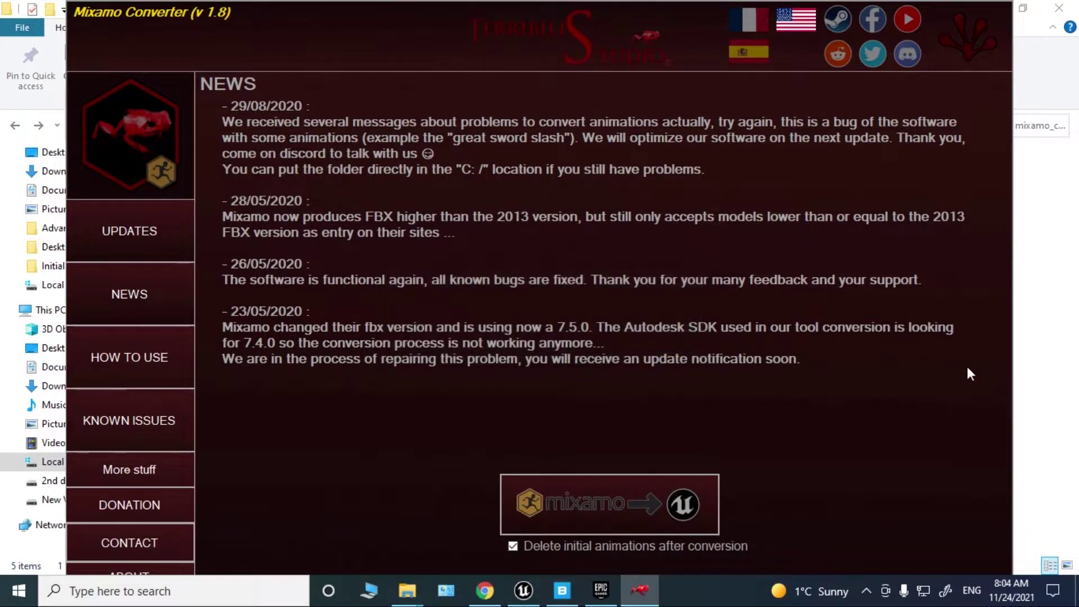
- Bring Walking4UE4 from the converter's Complete folder into the Content folder of the Unreal Engine project
{"action": "left_click", "coordinate": [1061, 325]}
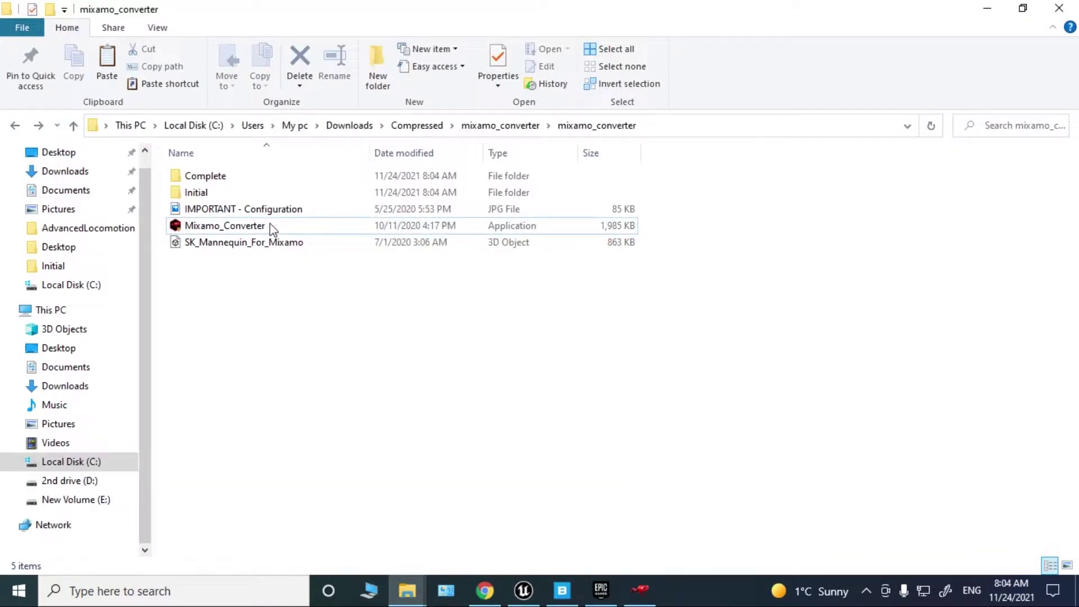
{"action": "double_click", "coordinate": [205, 175]}
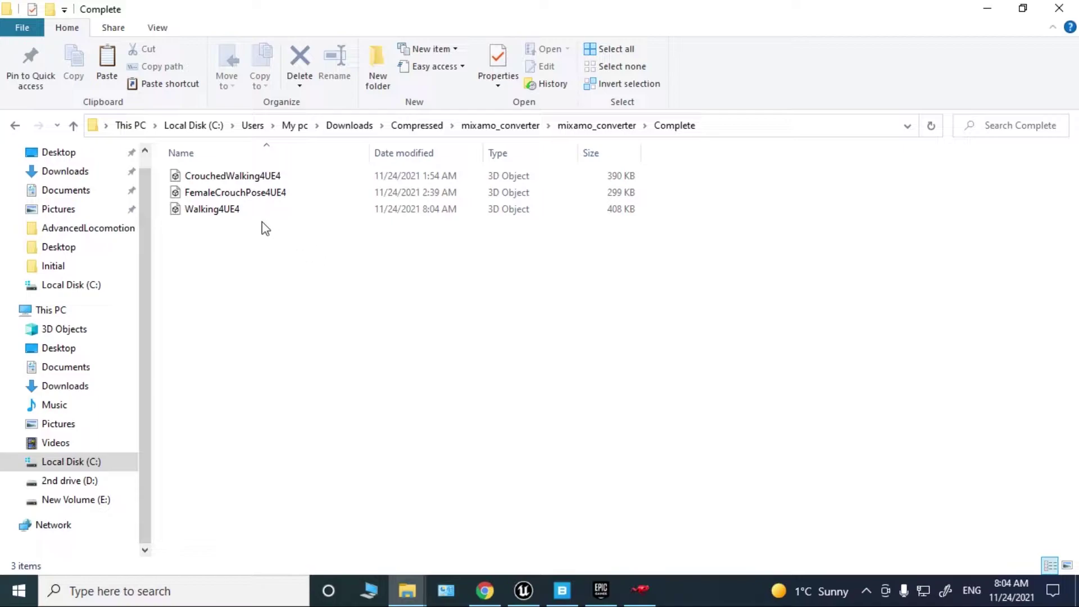
{"action": "left_click", "coordinate": [221, 211]}
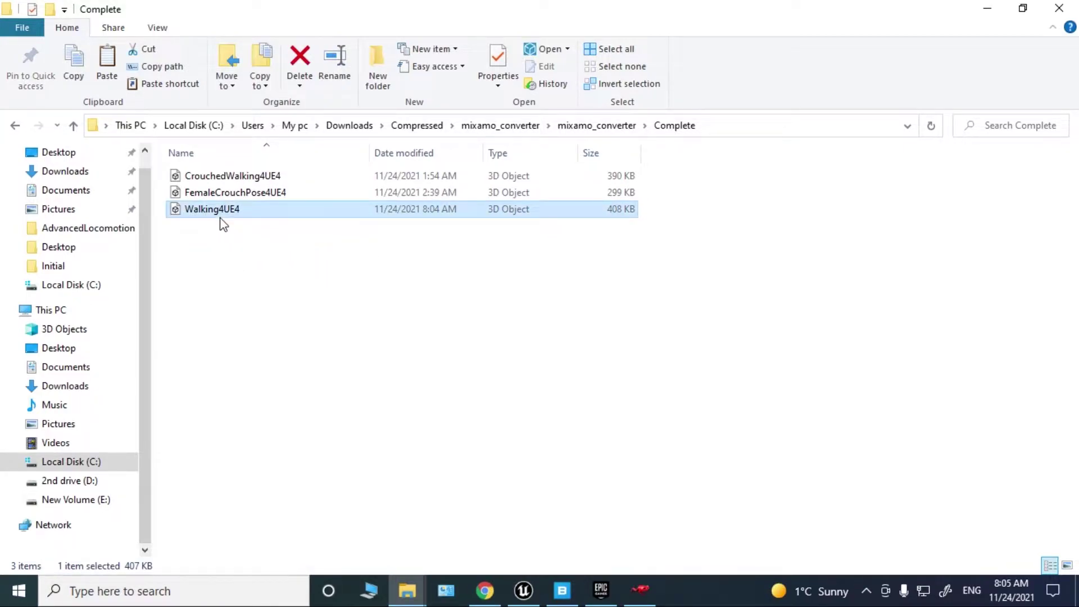
{"action": "left_click_drag", "start_coordinate": [409, 289], "coordinate": [402, 502]}
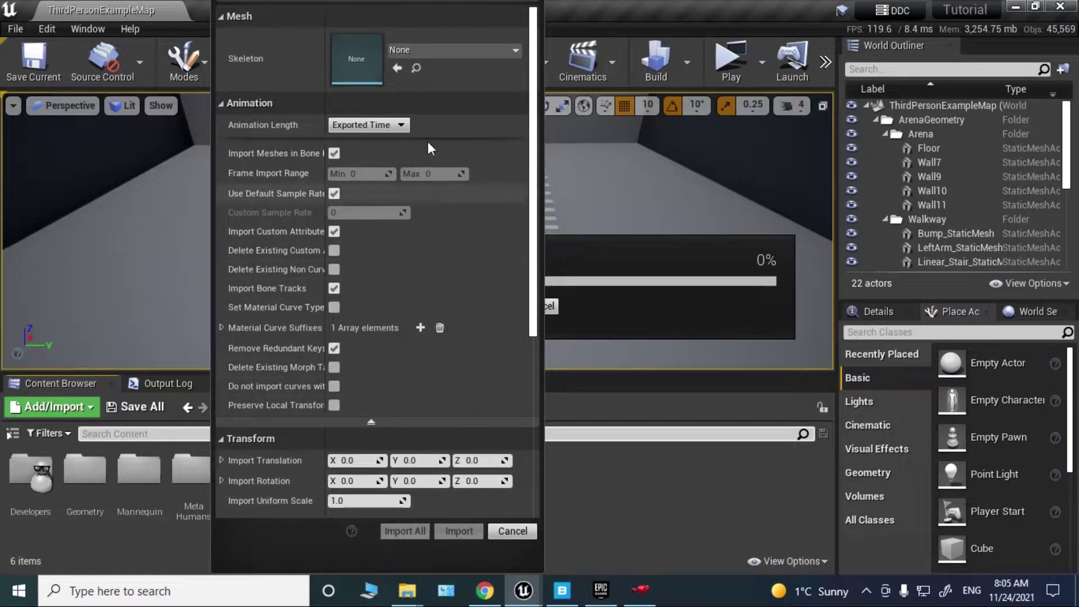
- Import the animation on UE4_Mannequin_Skeleton with Import Custom Attribute disabled
{"action": "left_click", "coordinate": [424, 50]}
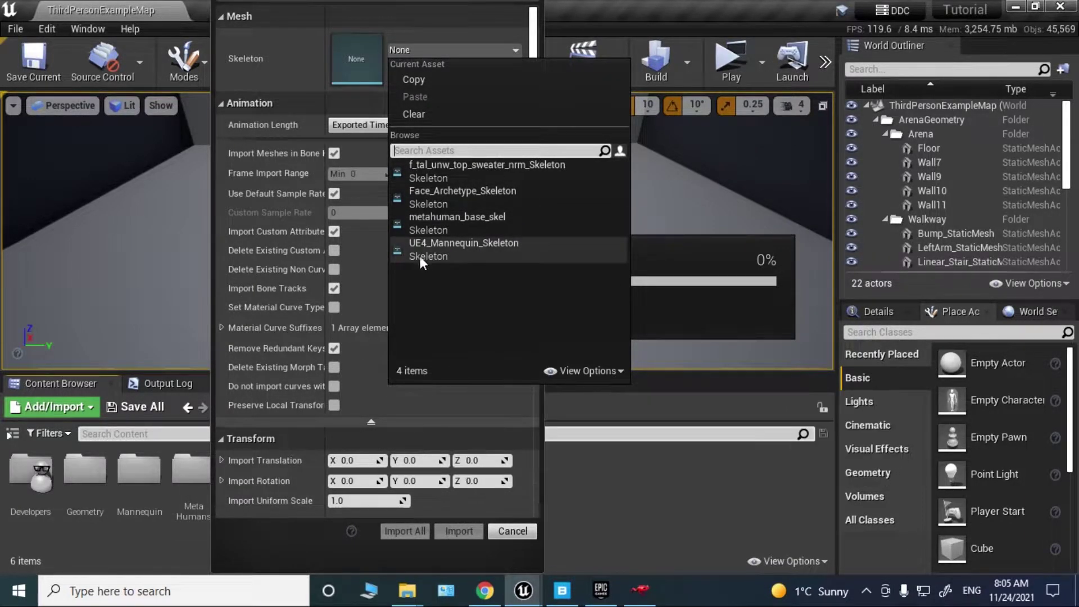
{"action": "left_click", "coordinate": [467, 257]}
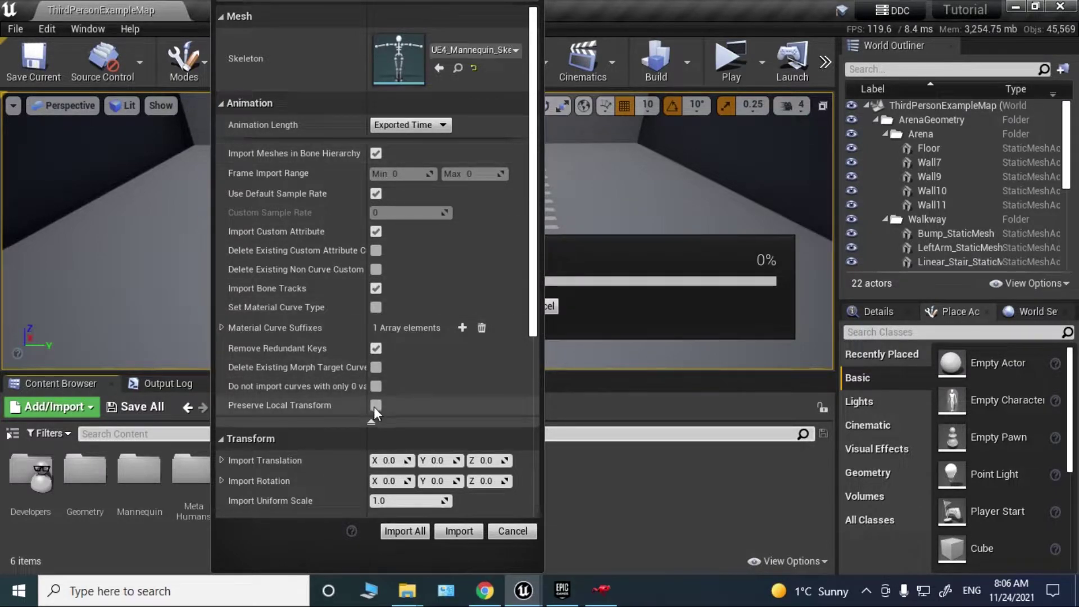
{"action": "left_click", "coordinate": [372, 423]}
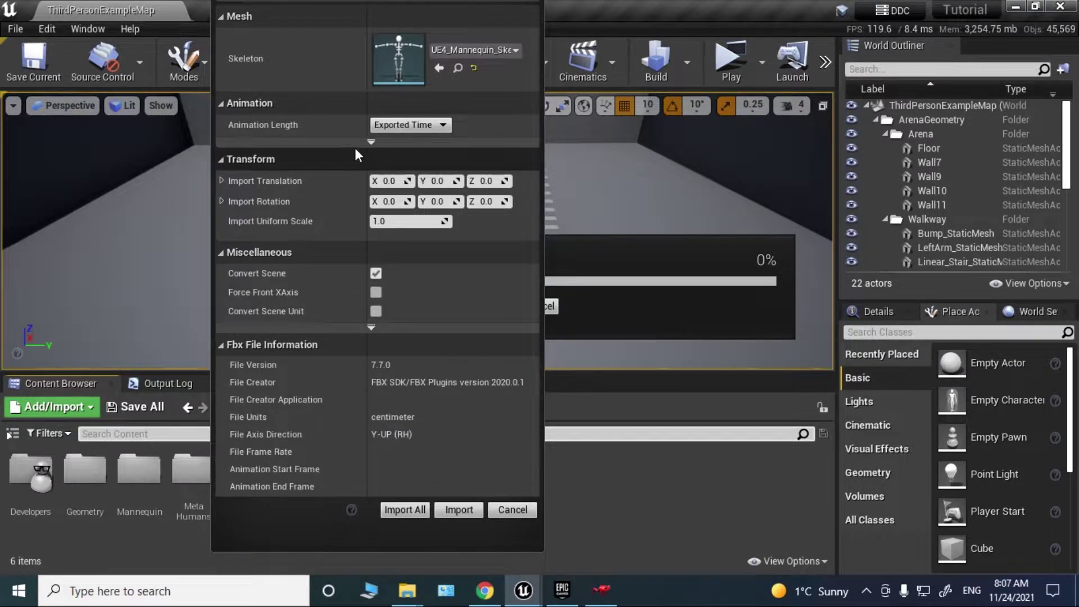
{"action": "left_click", "coordinate": [371, 142]}
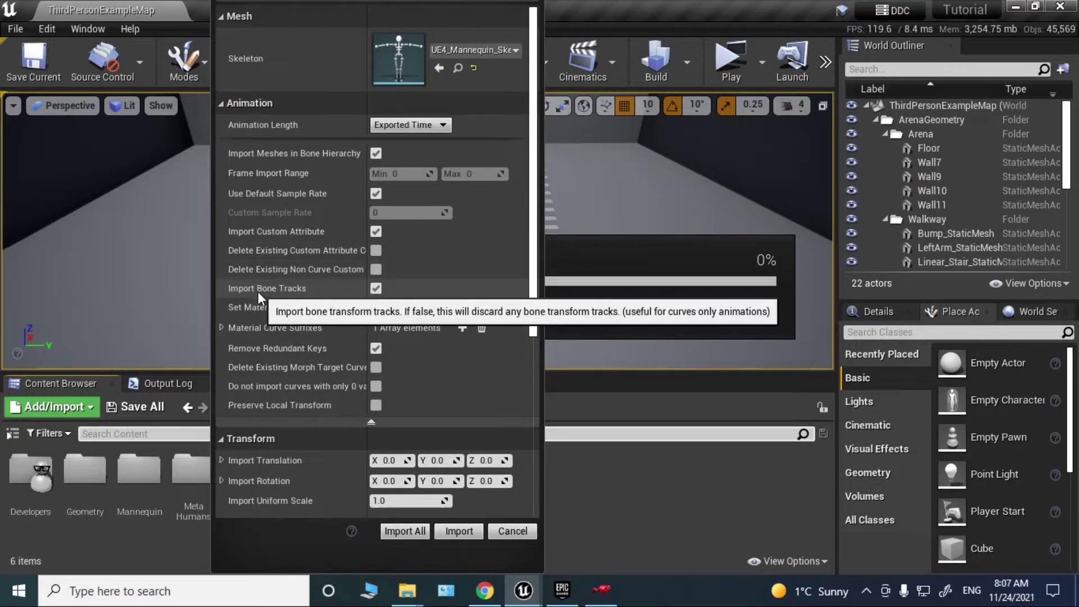
{"action": "left_click", "coordinate": [375, 231]}
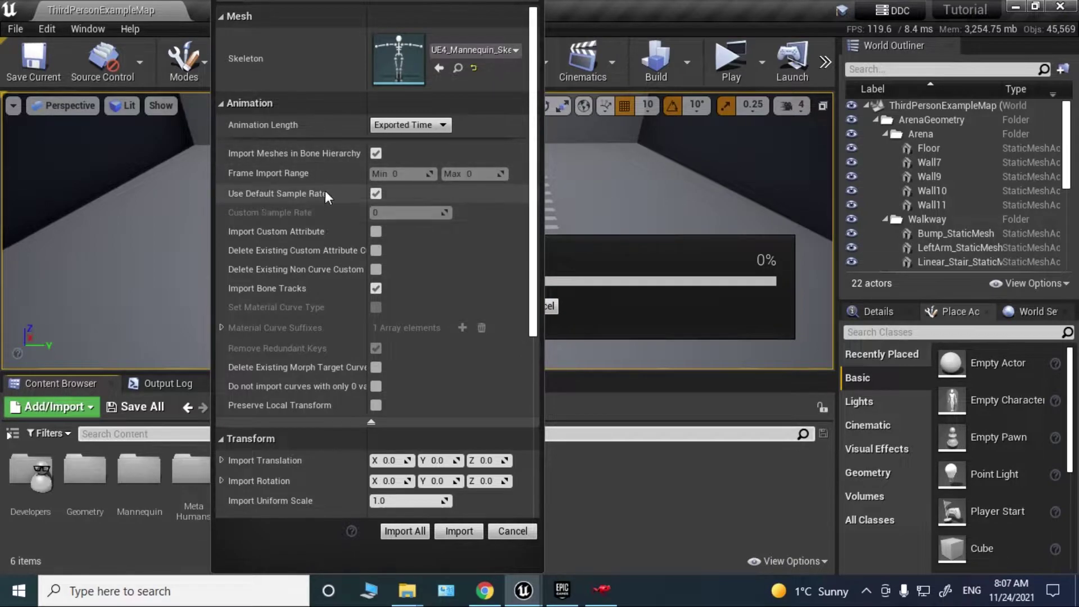
{"action": "left_click", "coordinate": [459, 531]}
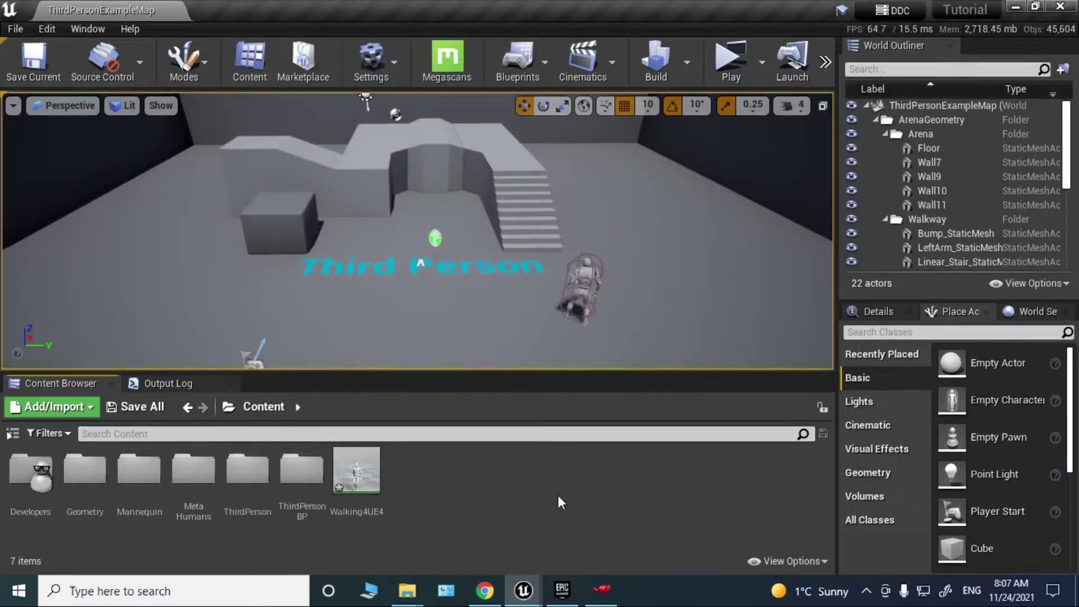
- Open Walking4UE4 docked beside the level editor, check the walk from several angles, and save the asset
{"action": "double_click", "coordinate": [359, 477]}
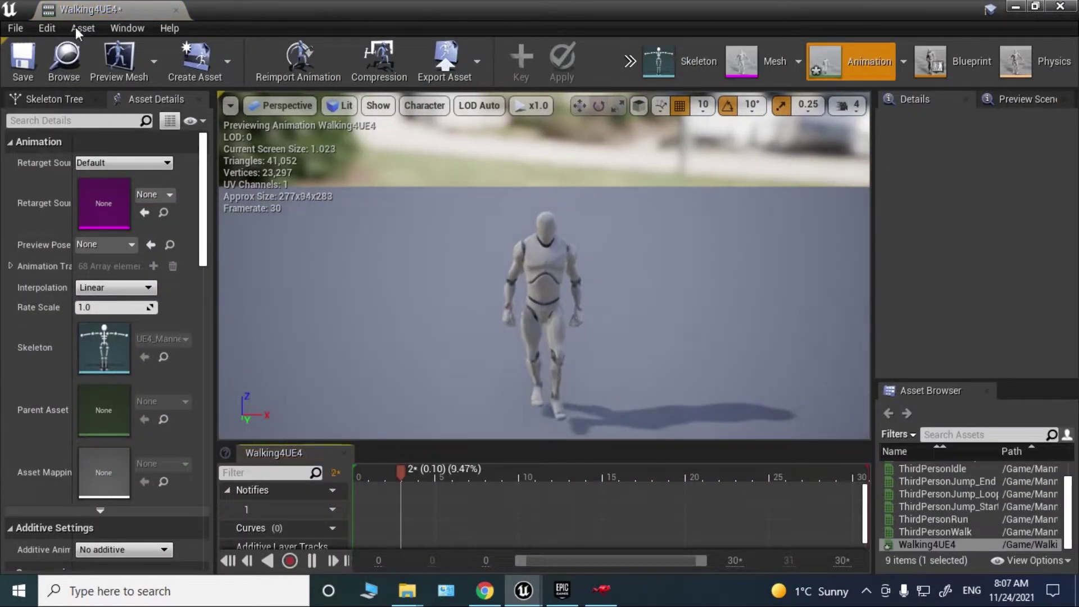
{"action": "left_click_drag", "start_coordinate": [79, 10], "coordinate": [264, 10]}
{"action": "left_click_drag", "start_coordinate": [543, 266], "coordinate": [624, 312]}
{"action": "left_click_drag", "start_coordinate": [544, 266], "coordinate": [416, 236], "text": "alt"}
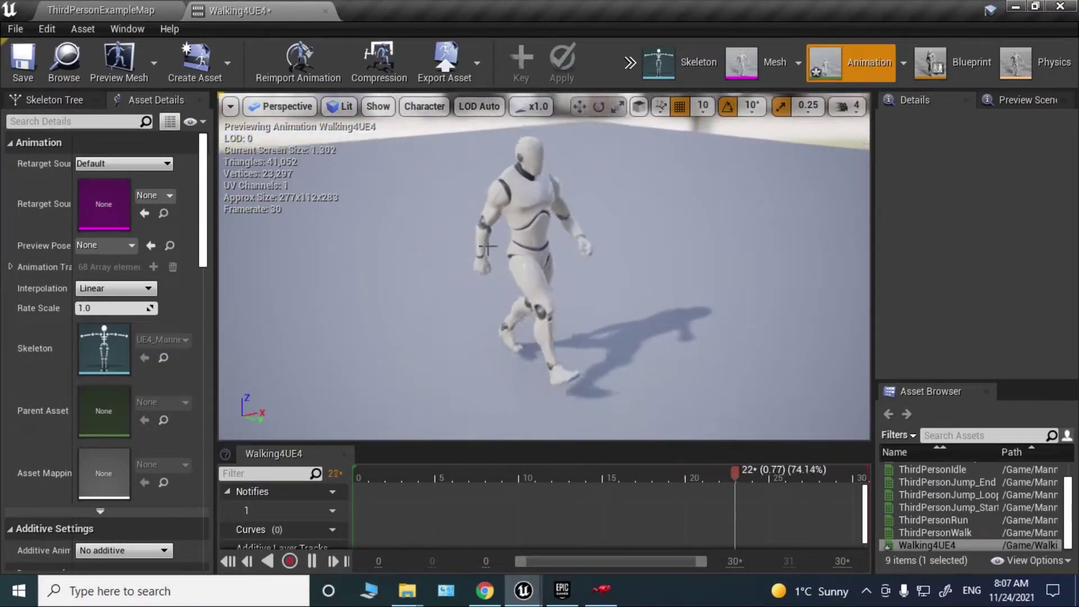
{"action": "left_click", "coordinate": [23, 62]}
{"action": "mouse_move", "coordinate": [527, 317]}
{"action": "right_mouse_down"}
{"action": "mouse_move", "coordinate": [527, 359]}
{"action": "mouse_move", "coordinate": [527, 337]}
{"action": "mouse_move", "coordinate": [584, 292]}
{"action": "mouse_move", "coordinate": [506, 298]}
{"action": "mouse_move", "coordinate": [540, 309]}
{"action": "mouse_move", "coordinate": [529, 320]}
{"action": "mouse_move", "coordinate": [517, 302]}
{"action": "right_mouse_up"}
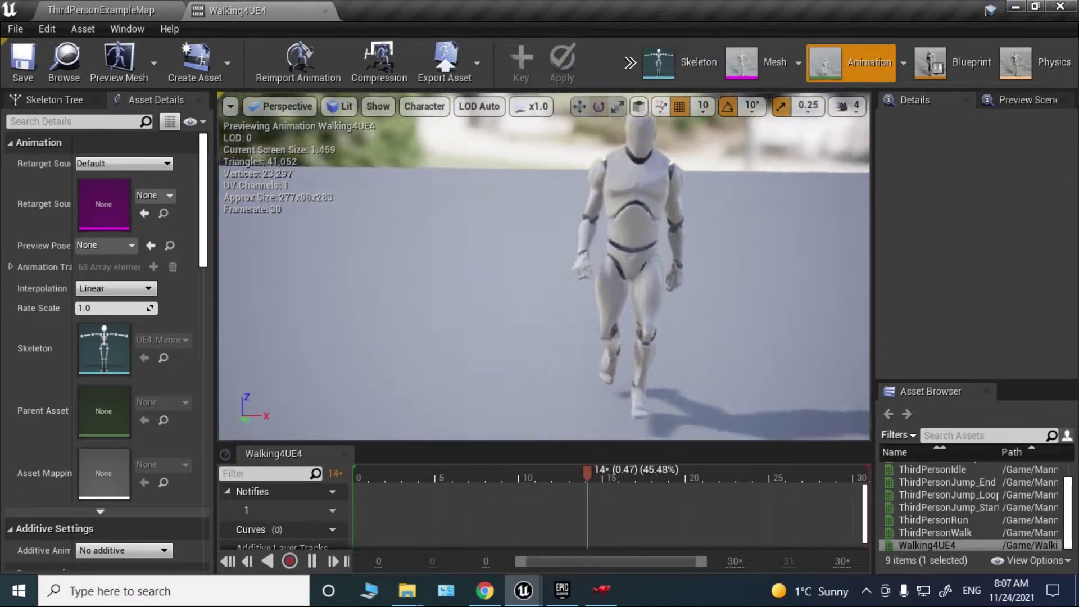
{"action": "mouse_move", "coordinate": [517, 302]}
{"action": "right_mouse_down"}
{"action": "mouse_move", "coordinate": [518, 276]}
{"action": "mouse_move", "coordinate": [528, 298]}
{"action": "mouse_move", "coordinate": [520, 264]}
{"action": "mouse_move", "coordinate": [520, 315]}
{"action": "right_mouse_up"}
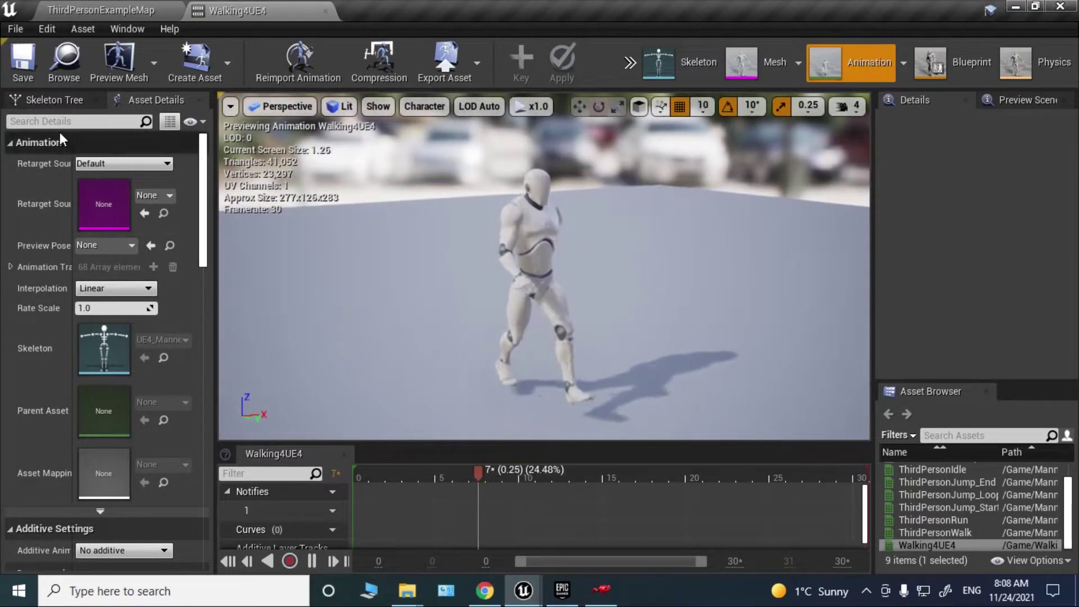
{"action": "left_click", "coordinate": [18, 76]}
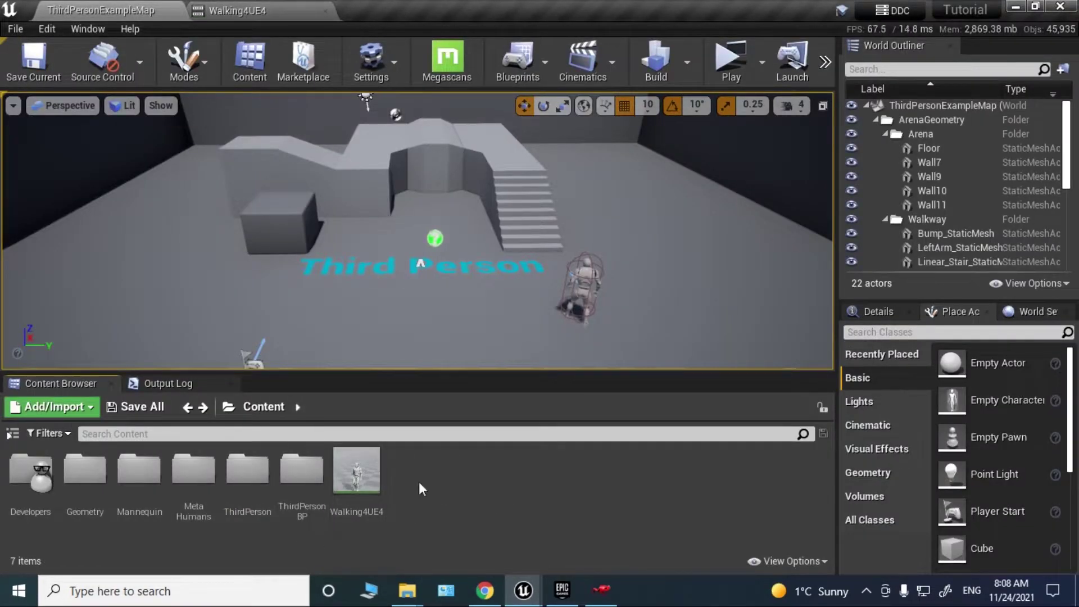
- Open the BP_Natalia blueprint from the MetaHumans > Natalia content folder
{"action": "double_click", "coordinate": [191, 510]}
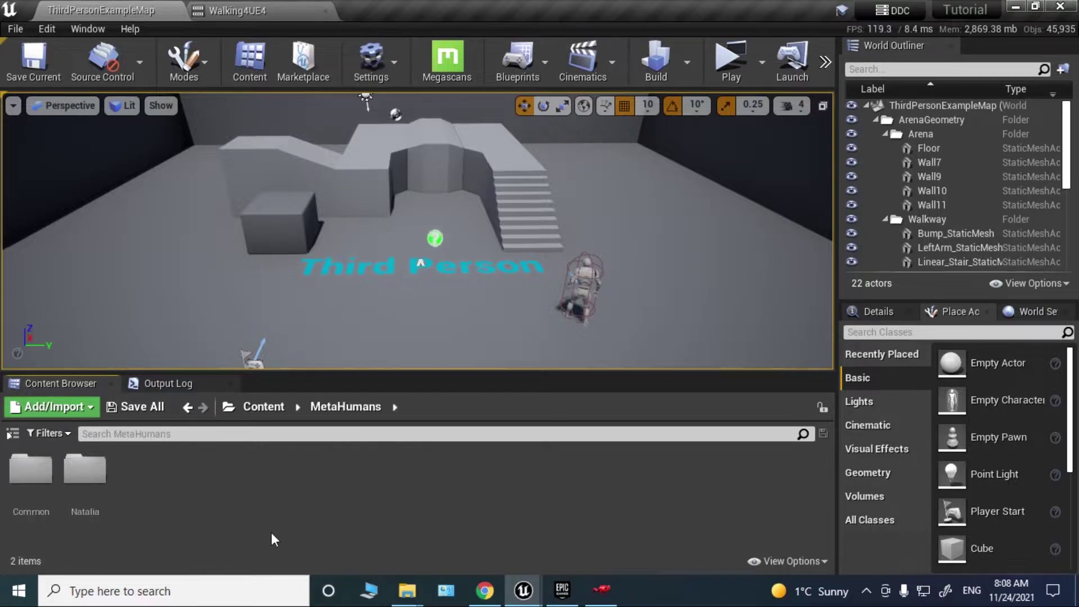
{"action": "double_click", "coordinate": [85, 472]}
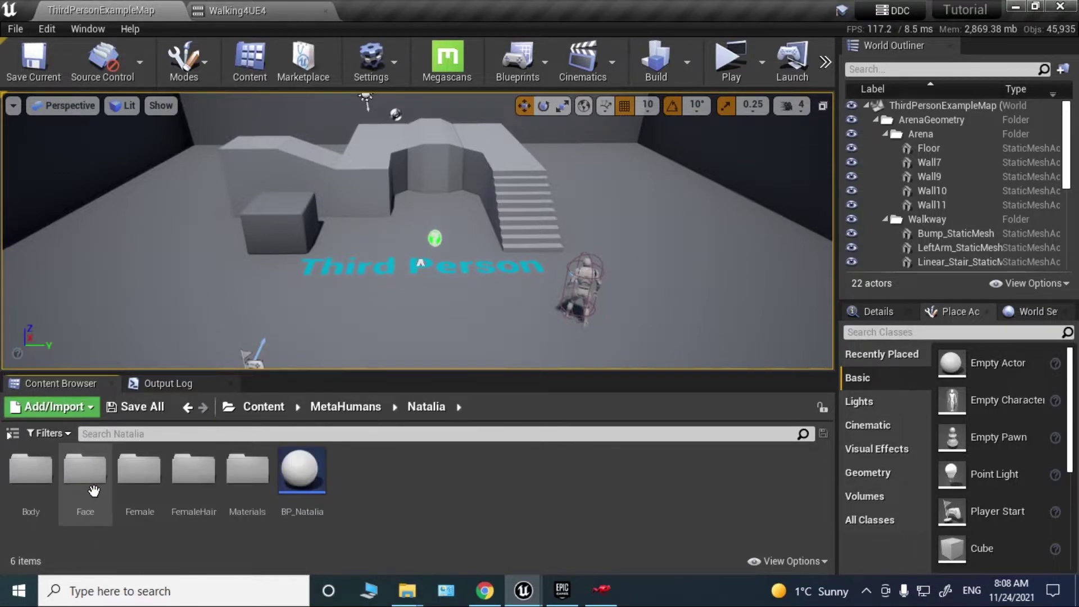
{"action": "left_click", "coordinate": [298, 509]}
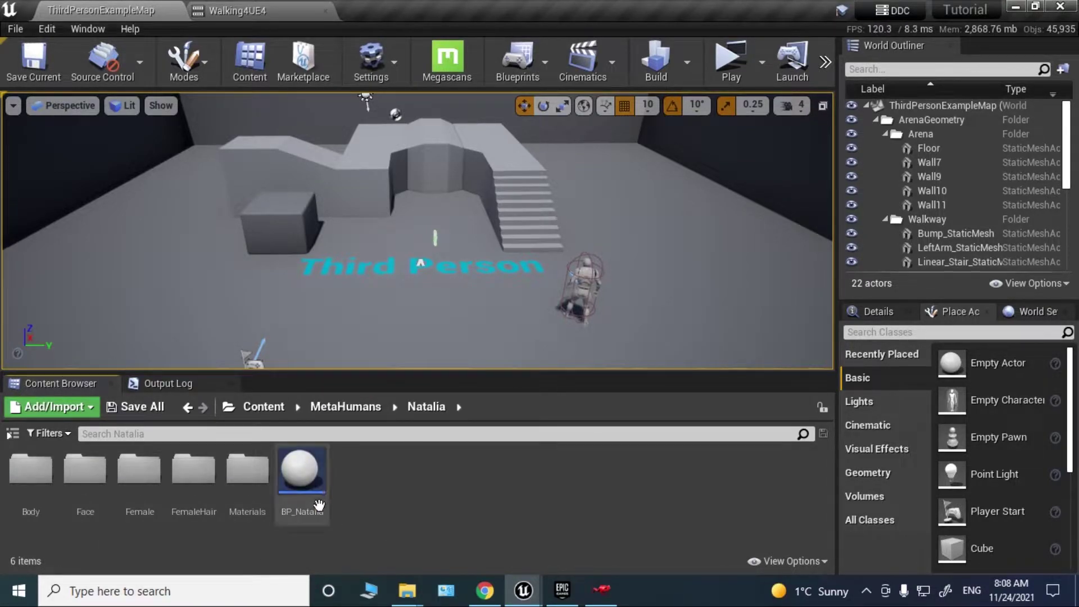
{"action": "double_click", "coordinate": [398, 501]}
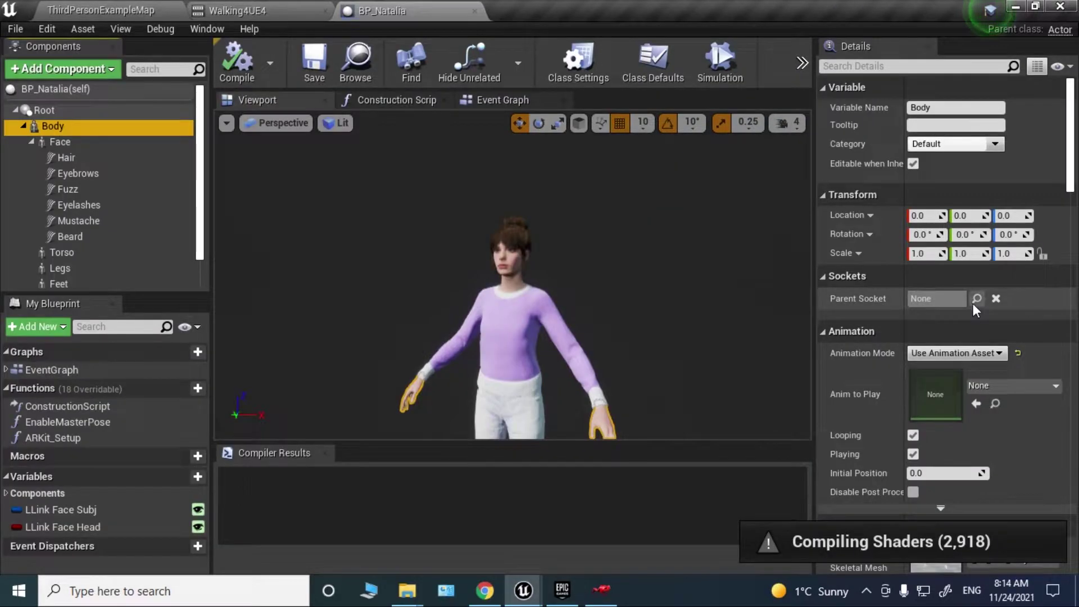
- Locate the Body component's skeletal mesh f_tal_unw_body in the project content and open it
{"action": "scroll", "coordinate": [979, 302], "scroll_direction": "down", "scroll_amount": 4}
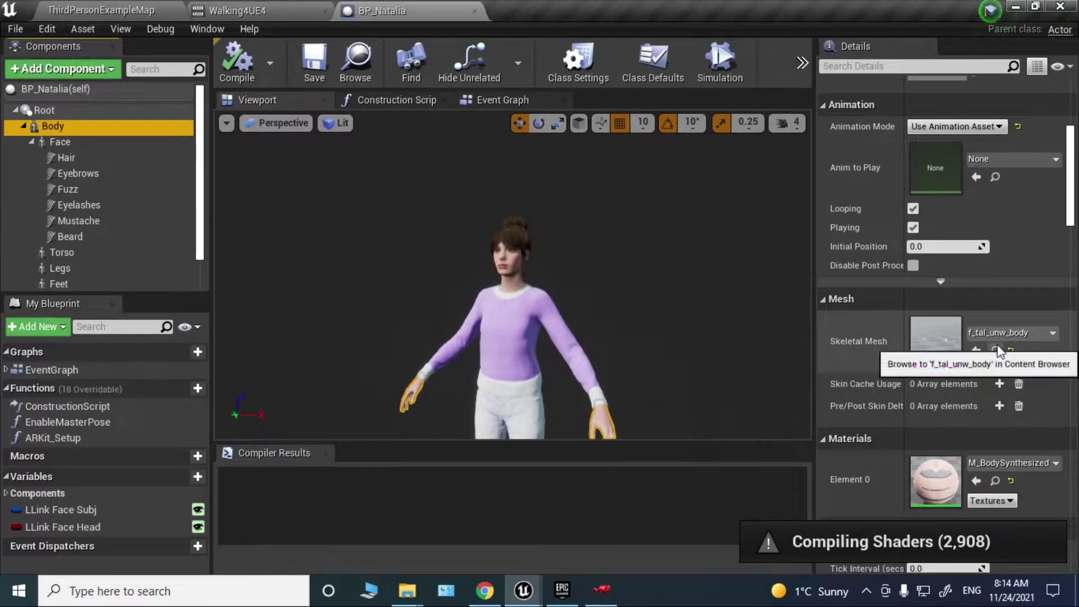
{"action": "left_click", "coordinate": [995, 350]}
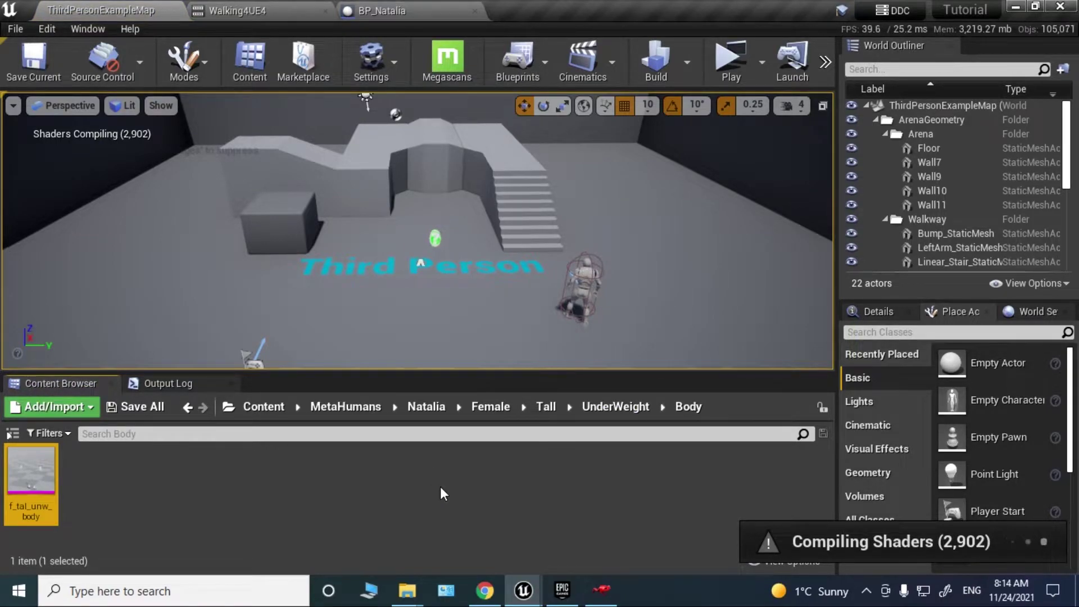
{"action": "left_click", "coordinate": [241, 487]}
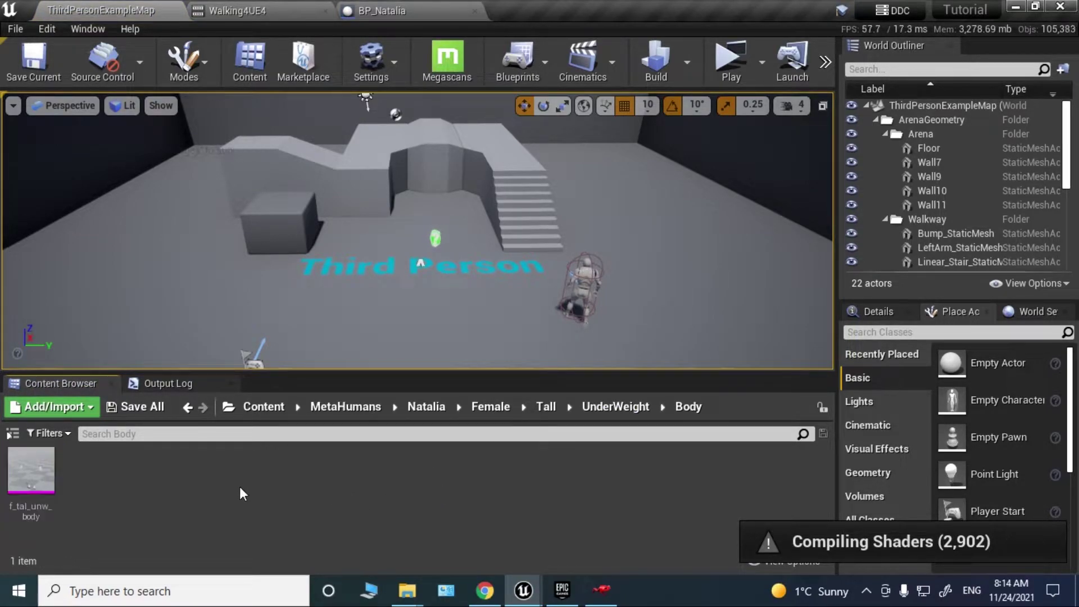
{"action": "double_click", "coordinate": [29, 494]}
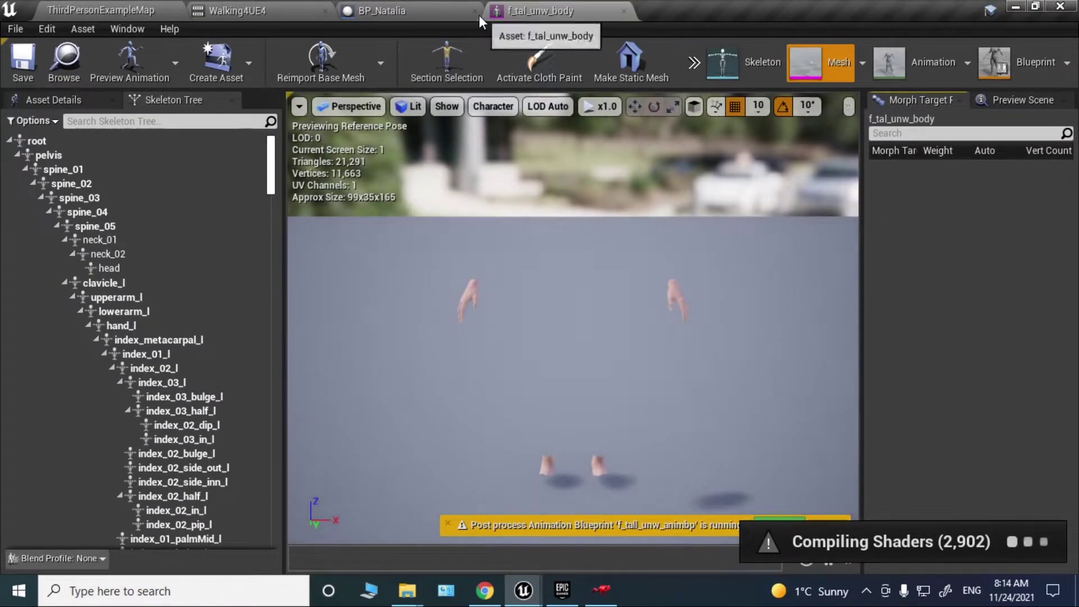
- Close the BP_Natalia blueprint and open metahuman_base_skel, the skeleton used by f_tal_unw_body
{"action": "left_click", "coordinate": [476, 12]}
{"action": "right_click_drag", "start_coordinate": [756, 185], "coordinate": [790, 183]}
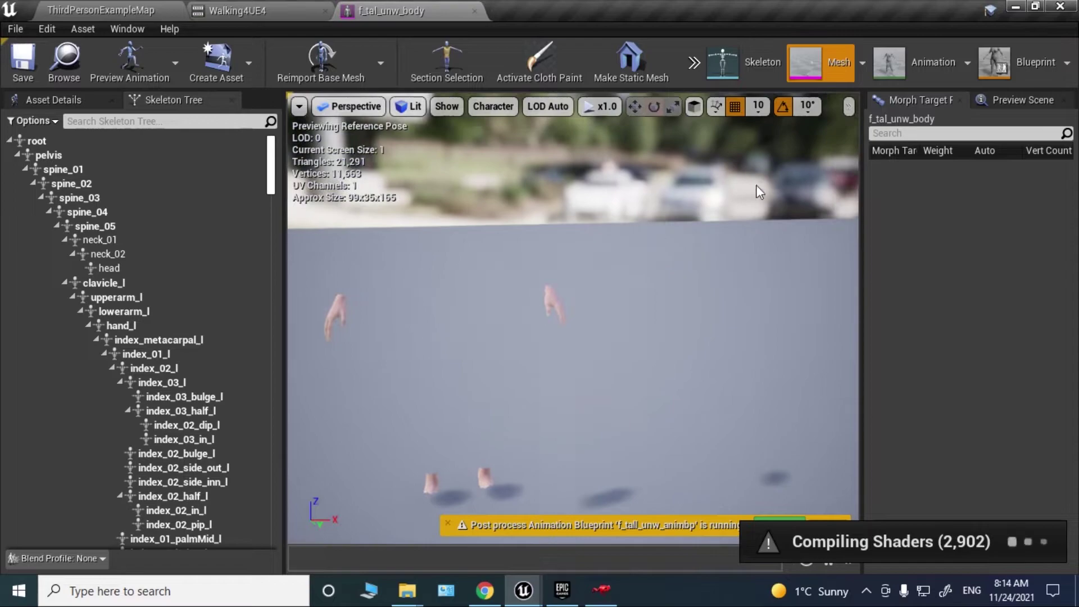
{"action": "left_click", "coordinate": [751, 60]}
{"action": "left_click_drag", "start_coordinate": [528, 166], "coordinate": [584, 177]}
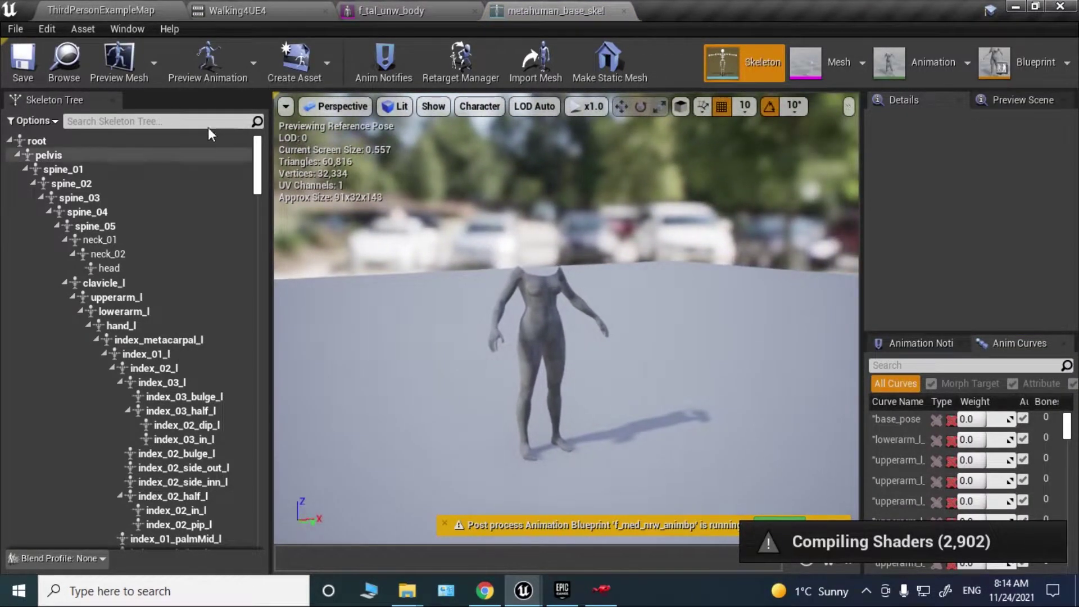
{"action": "mouse_move", "coordinate": [257, 159]}
{"action": "left_mouse_down"}
{"action": "mouse_move", "coordinate": [257, 175]}
{"action": "mouse_move", "coordinate": [258, 154]}
{"action": "left_mouse_up"}
{"action": "left_click_drag", "start_coordinate": [562, 253], "coordinate": [559, 197]}
{"action": "right_click_drag", "start_coordinate": [559, 197], "coordinate": [553, 242]}
{"action": "mouse_move", "coordinate": [568, 219]}
{"action": "left_mouse_down"}
{"action": "mouse_move", "coordinate": [568, 247]}
{"action": "mouse_move", "coordinate": [568, 214]}
{"action": "left_mouse_up"}
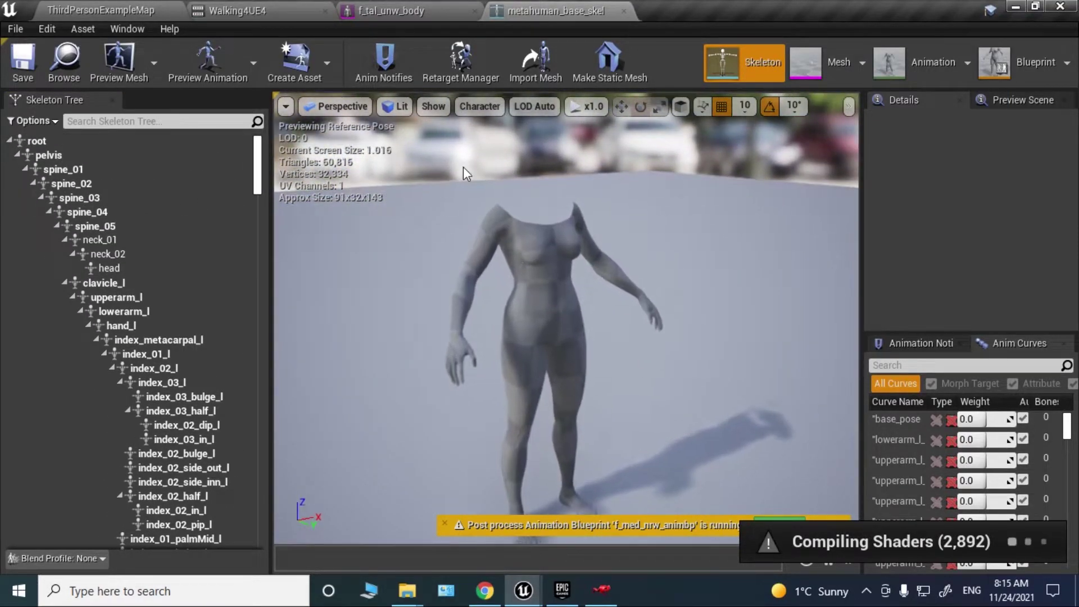
- Open the Retarget Manager for metahuman_base_skel, dock it beside the skeleton tree, and assign the Humanoid rig
{"action": "left_click", "coordinate": [457, 62]}
{"action": "left_click_drag", "start_coordinate": [132, 10], "coordinate": [177, 107]}
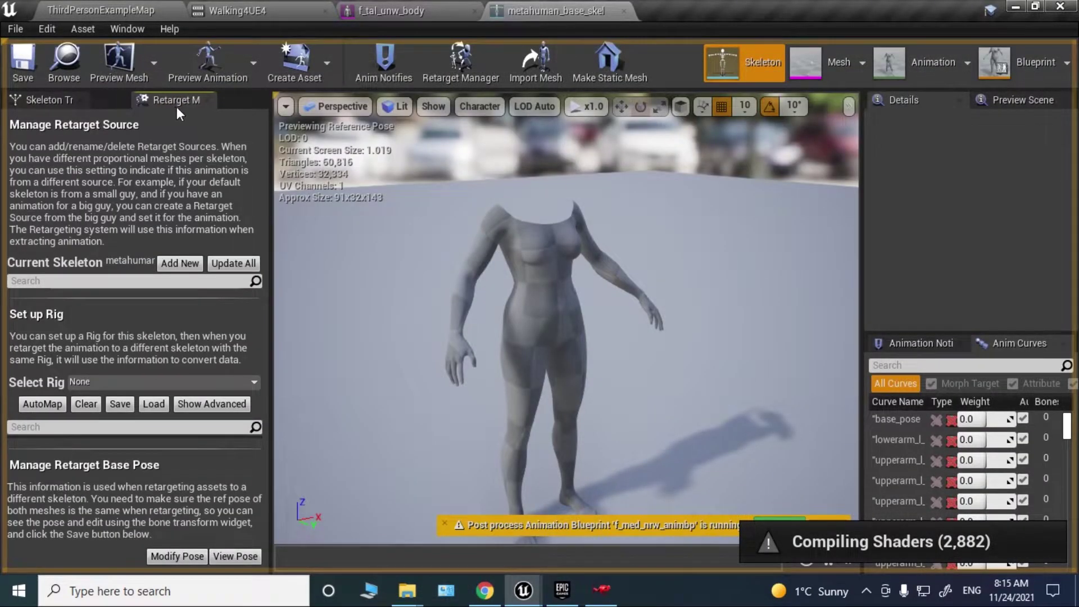
{"action": "left_click", "coordinate": [178, 380]}
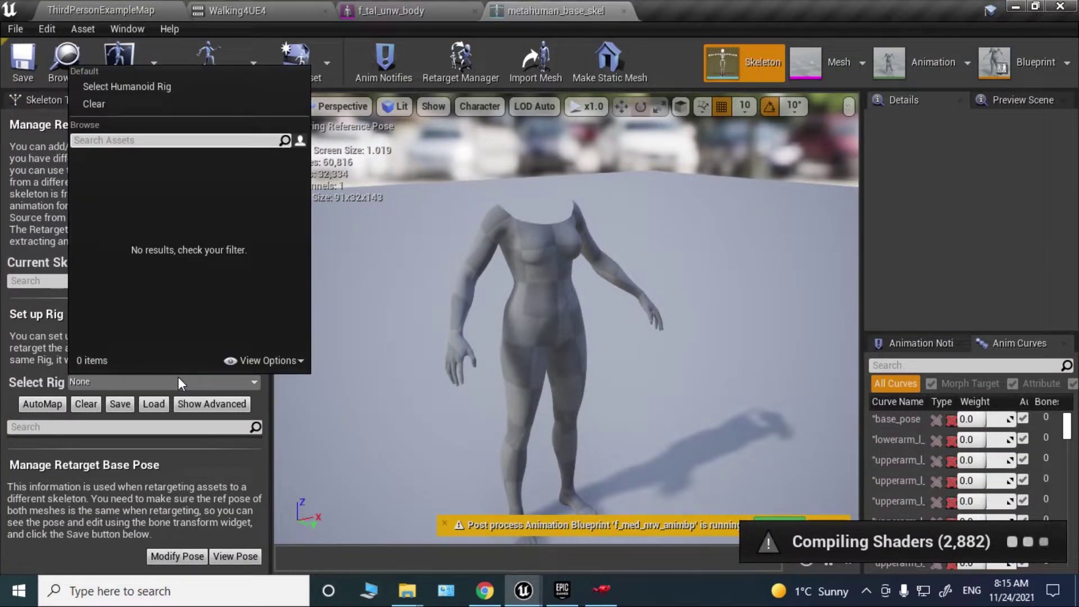
{"action": "left_click", "coordinate": [150, 87]}
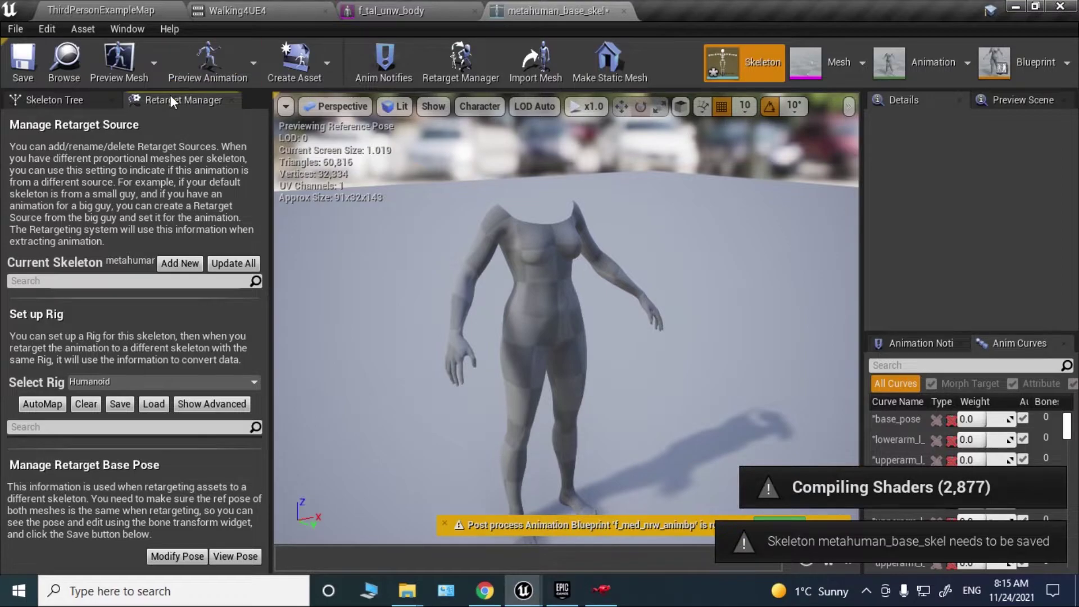
- Detach the Retarget Manager into a maximized window so the rig's bone mapping list can be edited
{"action": "left_click_drag", "start_coordinate": [170, 99], "coordinate": [602, 216]}
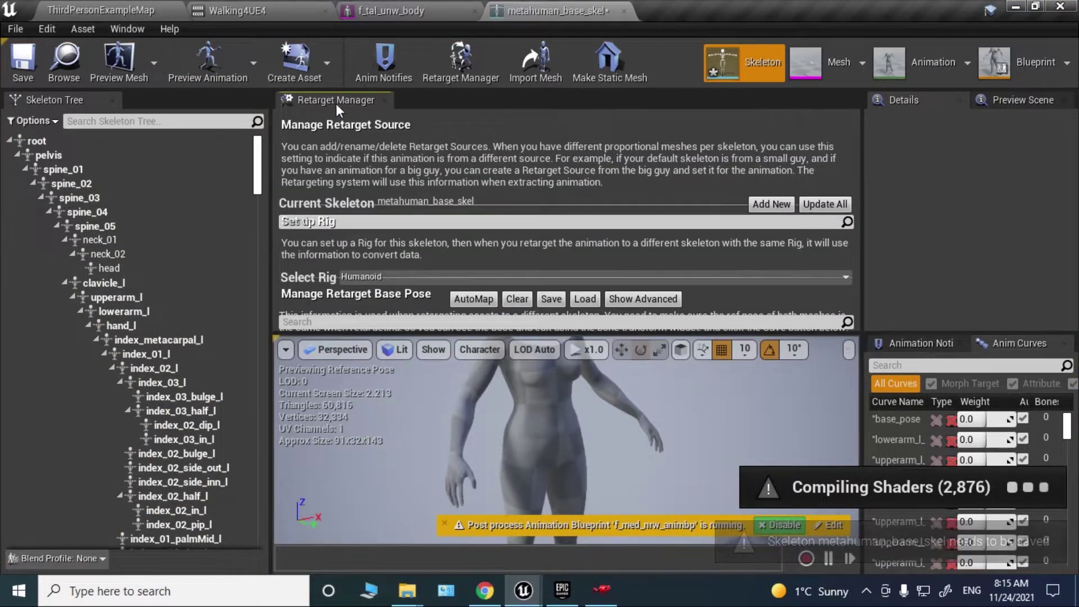
{"action": "left_click_drag", "start_coordinate": [336, 104], "coordinate": [562, 285]}
{"action": "double_click", "coordinate": [562, 285]}
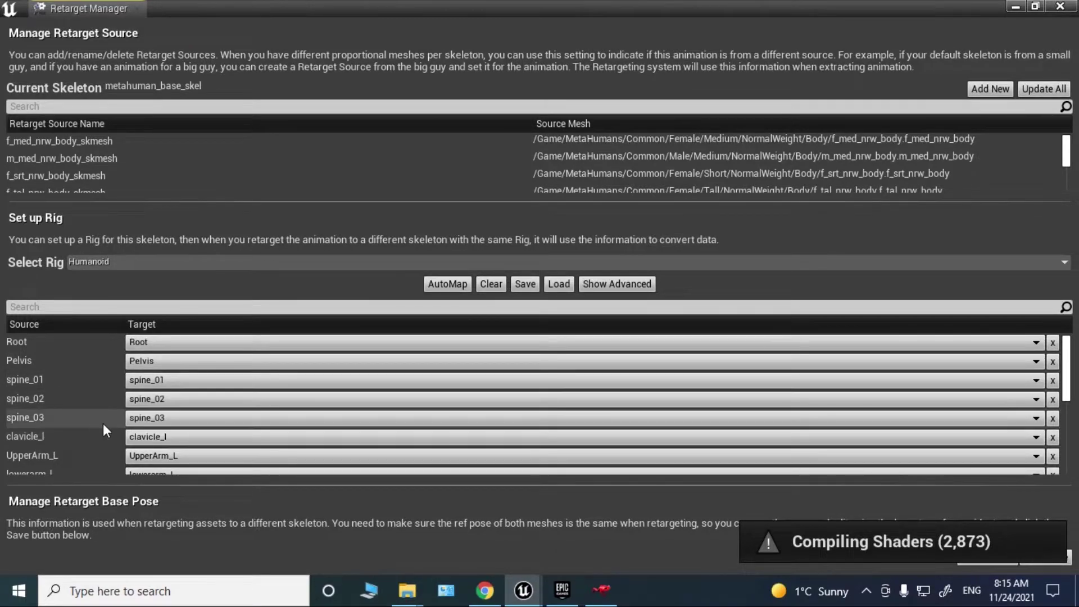
{"action": "scroll", "coordinate": [368, 410], "scroll_direction": "down", "scroll_amount": 1}
{"action": "scroll", "coordinate": [367, 410], "scroll_direction": "up", "scroll_amount": 1}
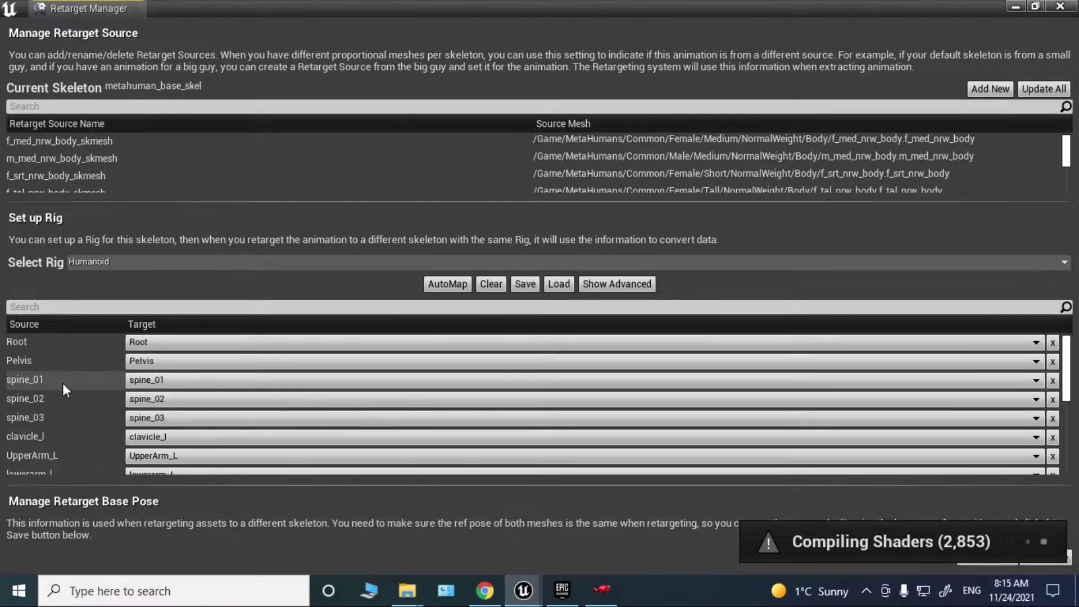
- Map the rig's spine_02 to spine_03 and its spine_03 to spine_05, close the Retarget Manager, and save metahuman_base_skel
{"action": "left_click", "coordinate": [173, 400]}
{"action": "left_click", "coordinate": [224, 244]}
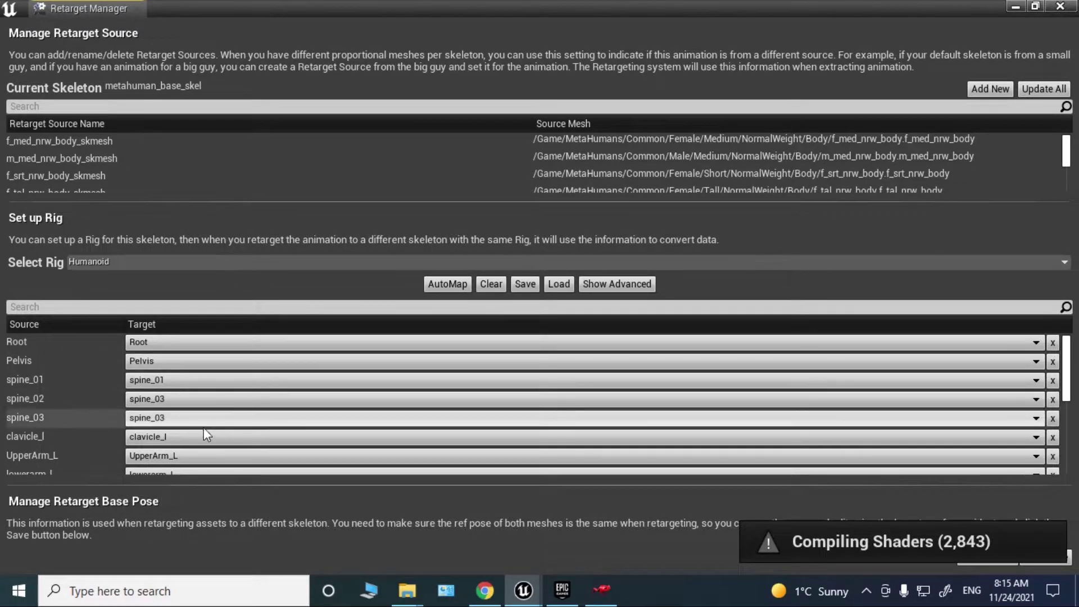
{"action": "left_click", "coordinate": [140, 418]}
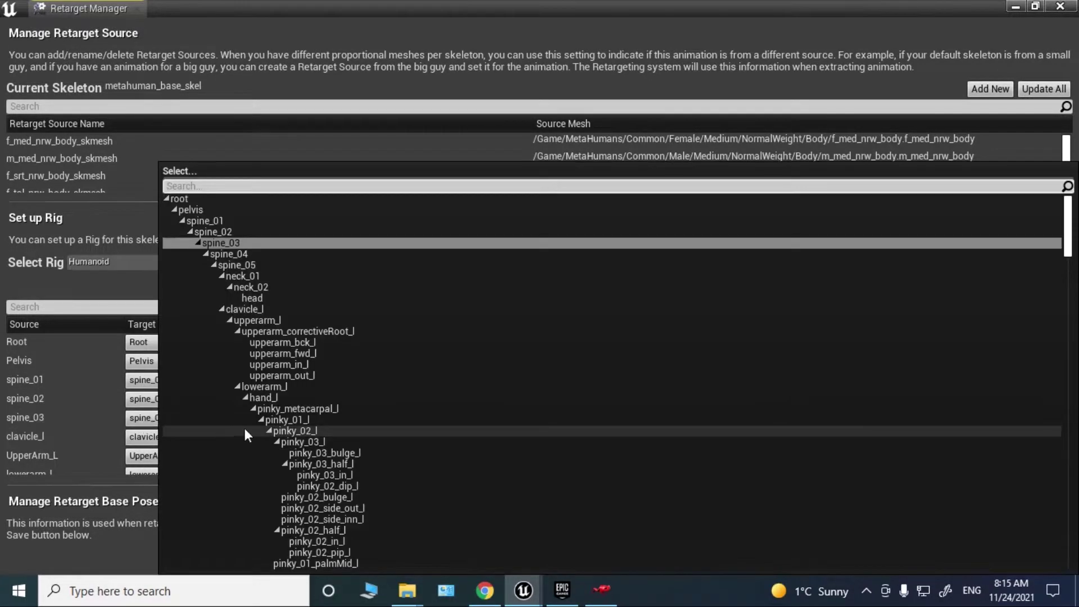
{"action": "left_click", "coordinate": [243, 266]}
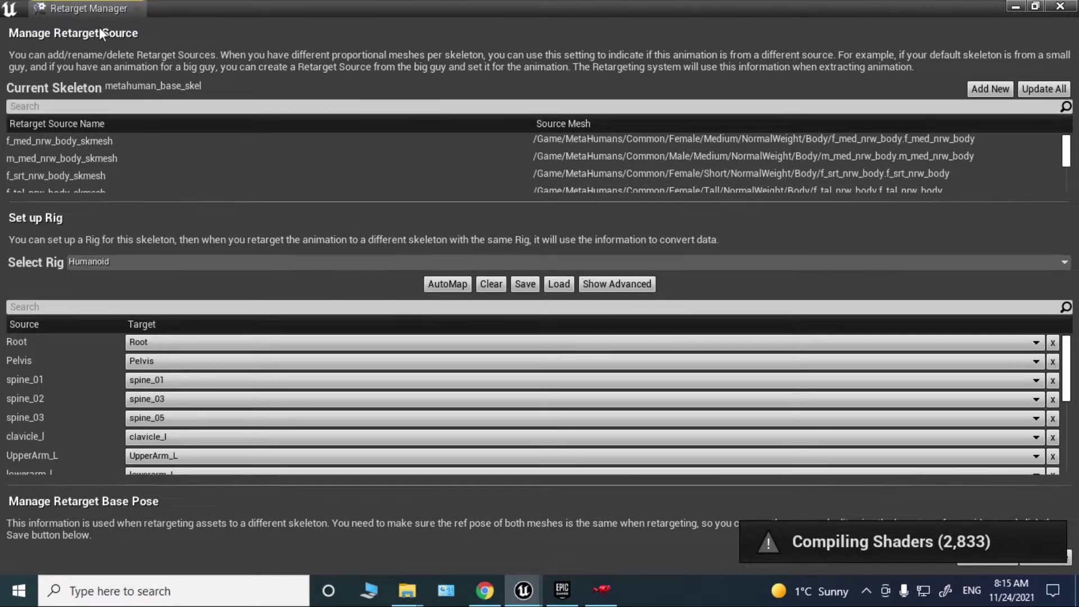
{"action": "left_click", "coordinate": [137, 8]}
{"action": "left_click", "coordinate": [23, 59]}
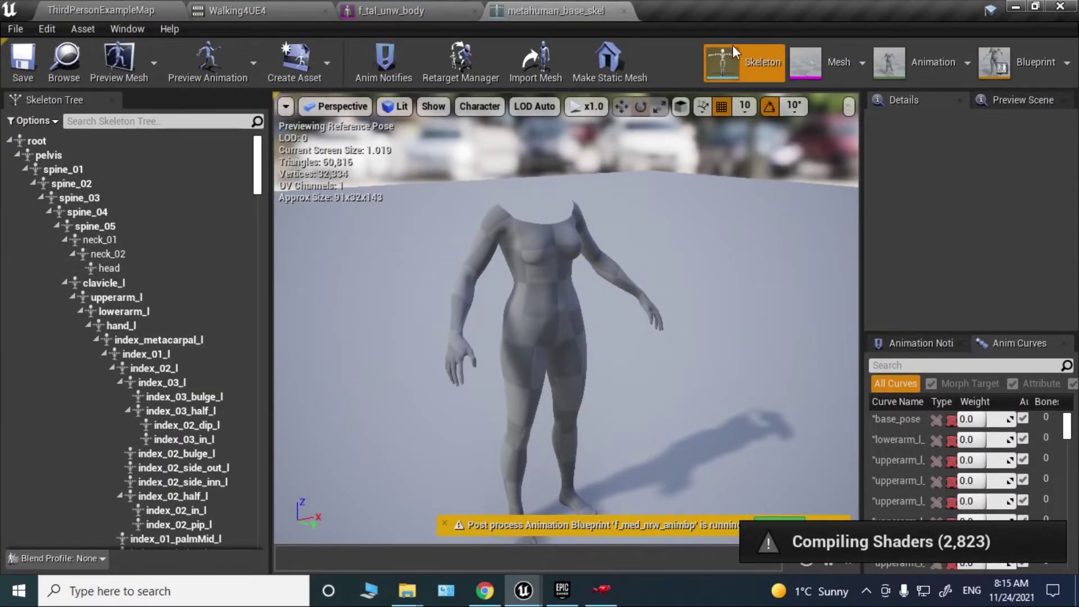
- Open UE4_Mannequin_Skeleton from the Walking4UE4 animation and view the mannequin's reference pose at an angle
{"action": "left_click", "coordinate": [141, 13]}
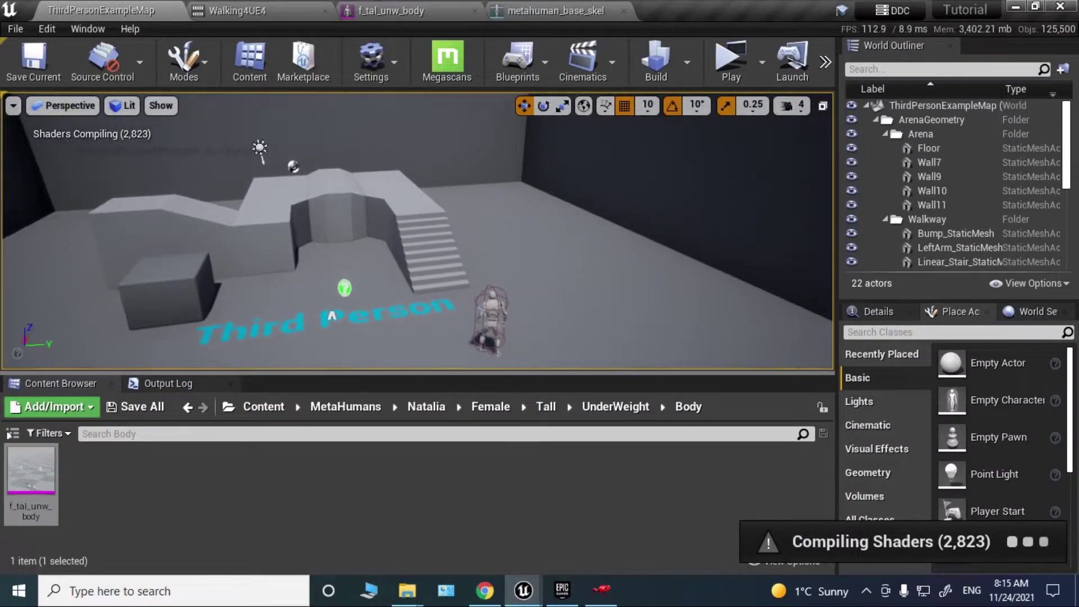
{"action": "left_click", "coordinate": [230, 11]}
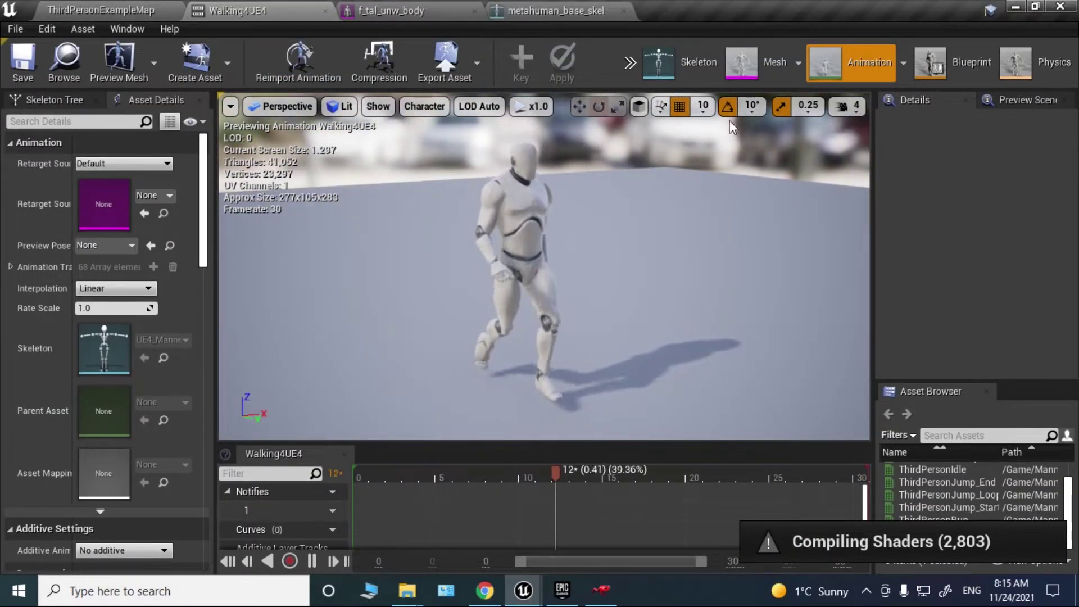
{"action": "left_click", "coordinate": [681, 62]}
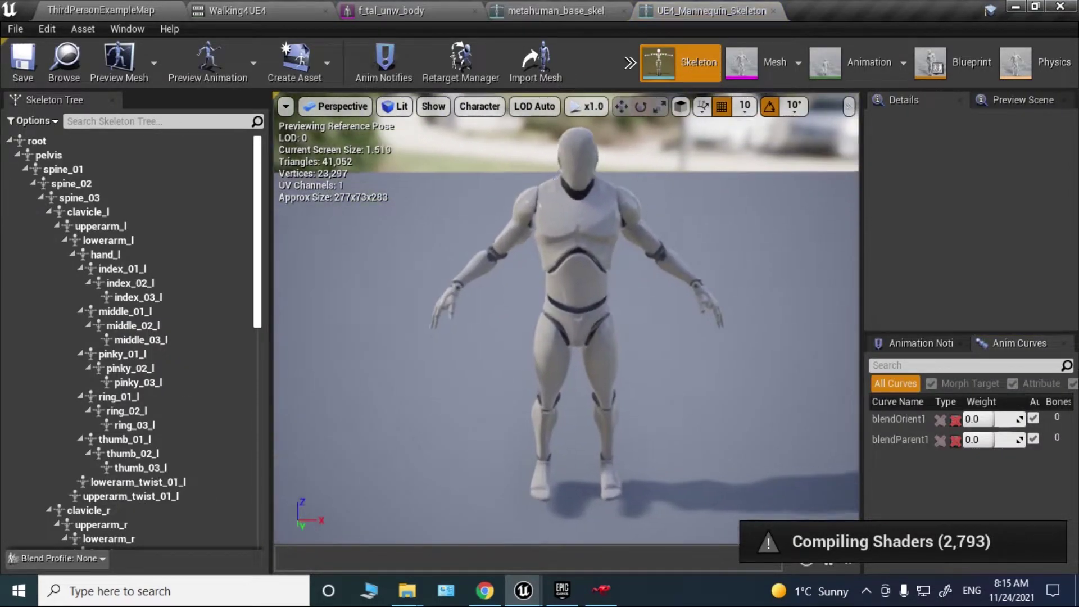
{"action": "left_click_drag", "start_coordinate": [591, 191], "coordinate": [691, 230], "text": "alt"}
{"action": "scroll", "coordinate": [566, 319], "scroll_direction": "down", "scroll_amount": 5}
{"action": "scroll", "coordinate": [296, 269], "scroll_direction": "up", "scroll_amount": 4}
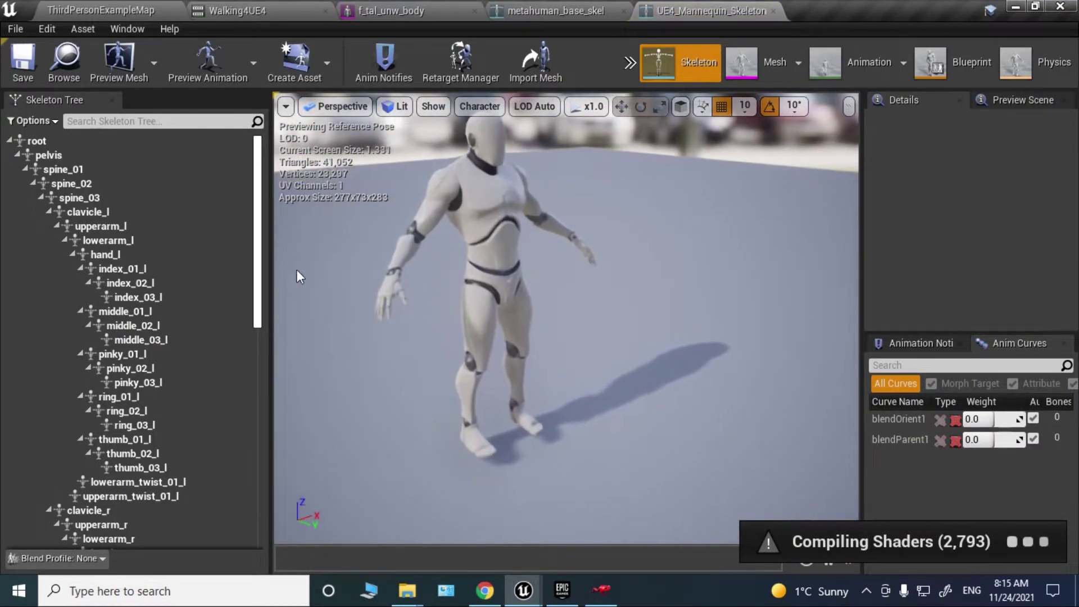
- Assign the Humanoid rig to UE4_Mannequin_Skeleton in the Retarget Manager, then close the manager and the skeleton editor
{"action": "left_click", "coordinate": [473, 79]}
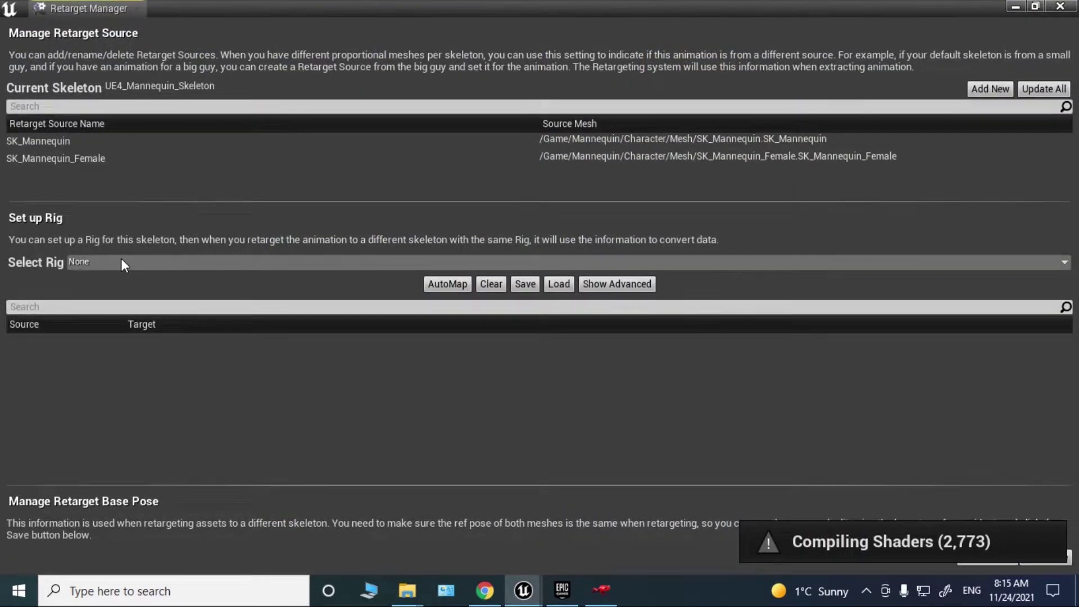
{"action": "left_click", "coordinate": [121, 259]}
{"action": "left_click", "coordinate": [194, 275]}
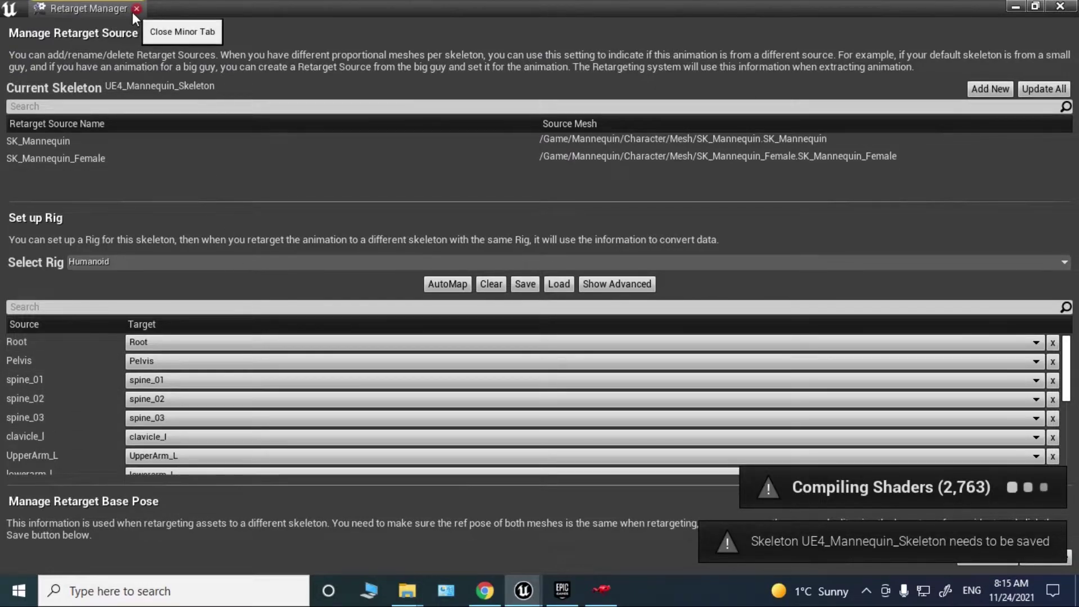
{"action": "left_click", "coordinate": [136, 8]}
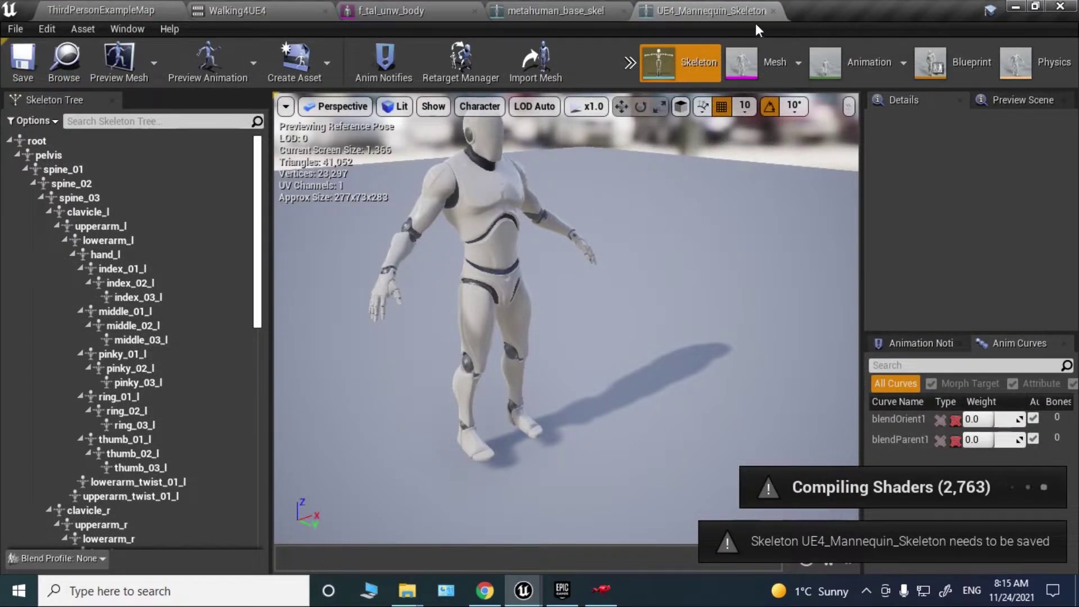
{"action": "left_click", "coordinate": [772, 13]}
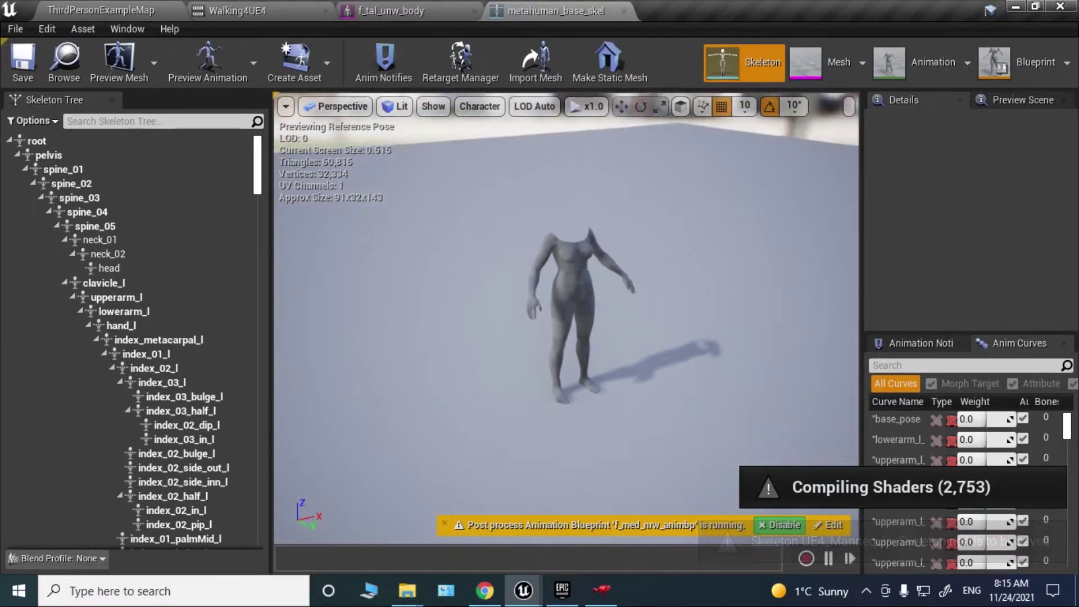
{"action": "scroll", "coordinate": [534, 236], "scroll_direction": "down", "scroll_amount": 4}
{"action": "mouse_move", "coordinate": [504, 223]}
{"action": "middle_mouse_down"}
{"action": "mouse_move", "coordinate": [504, 303]}
{"action": "mouse_move", "coordinate": [504, 236]}
{"action": "middle_mouse_up"}
{"action": "left_click", "coordinate": [101, 10]}
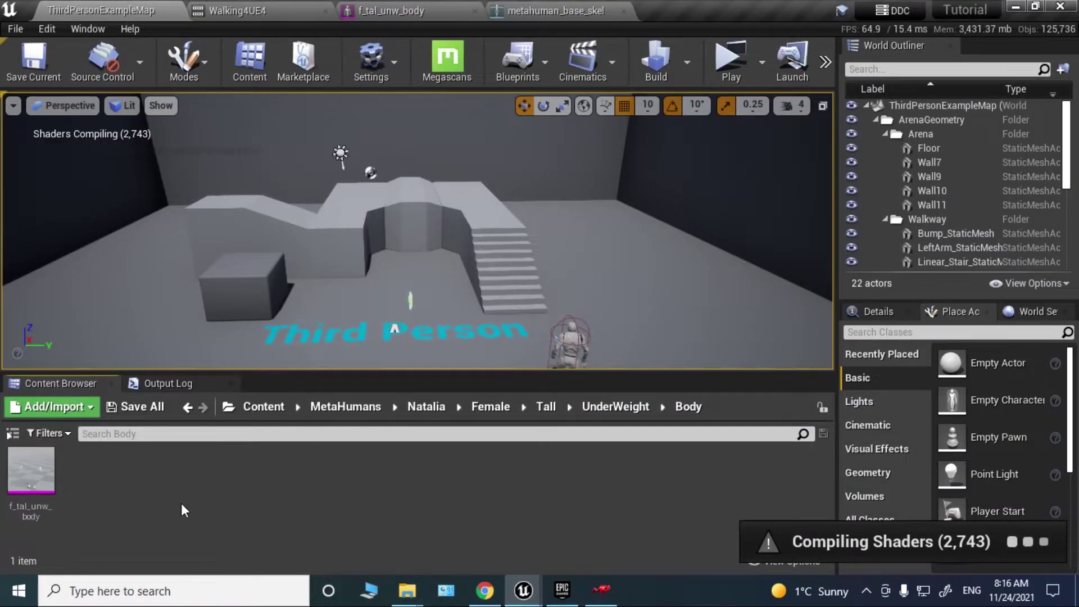
{"action": "left_click", "coordinate": [539, 4]}
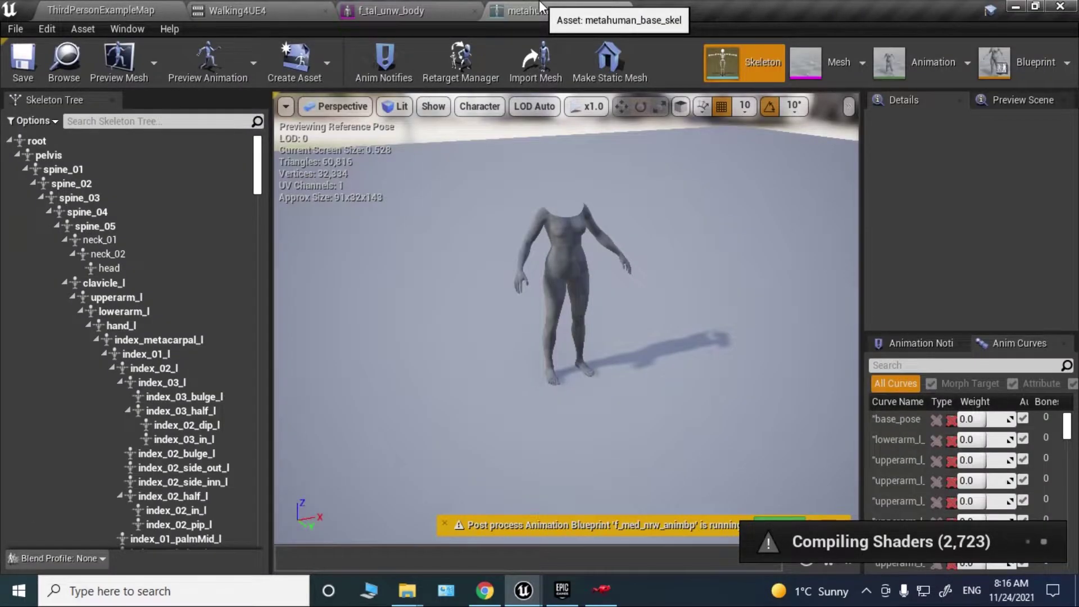
{"action": "scroll", "coordinate": [488, 214], "scroll_direction": "up", "scroll_amount": 4}
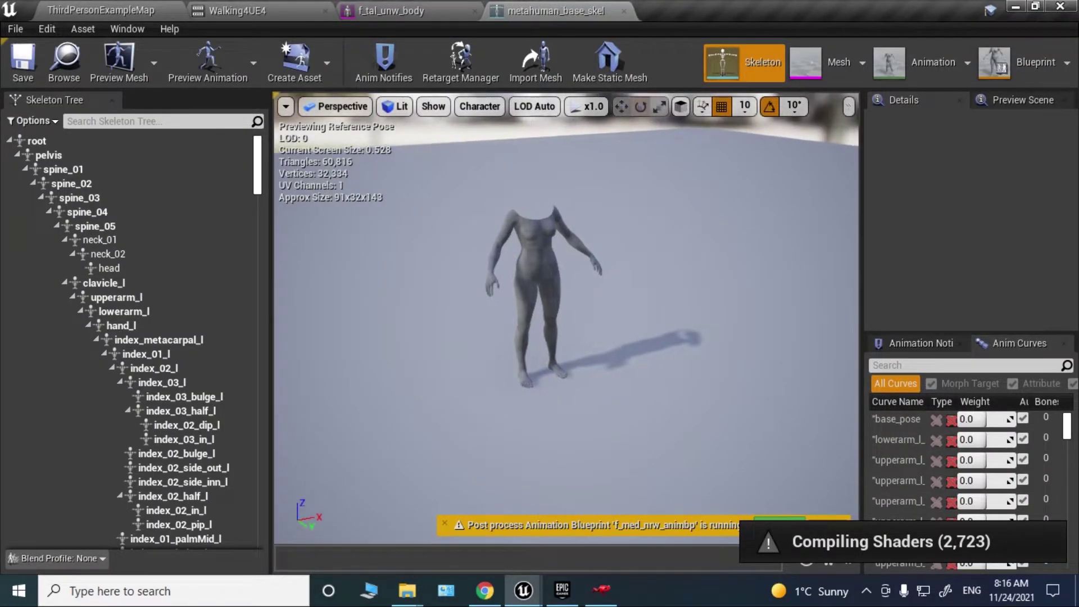
{"action": "scroll", "coordinate": [566, 318], "scroll_direction": "up", "scroll_amount": 1}
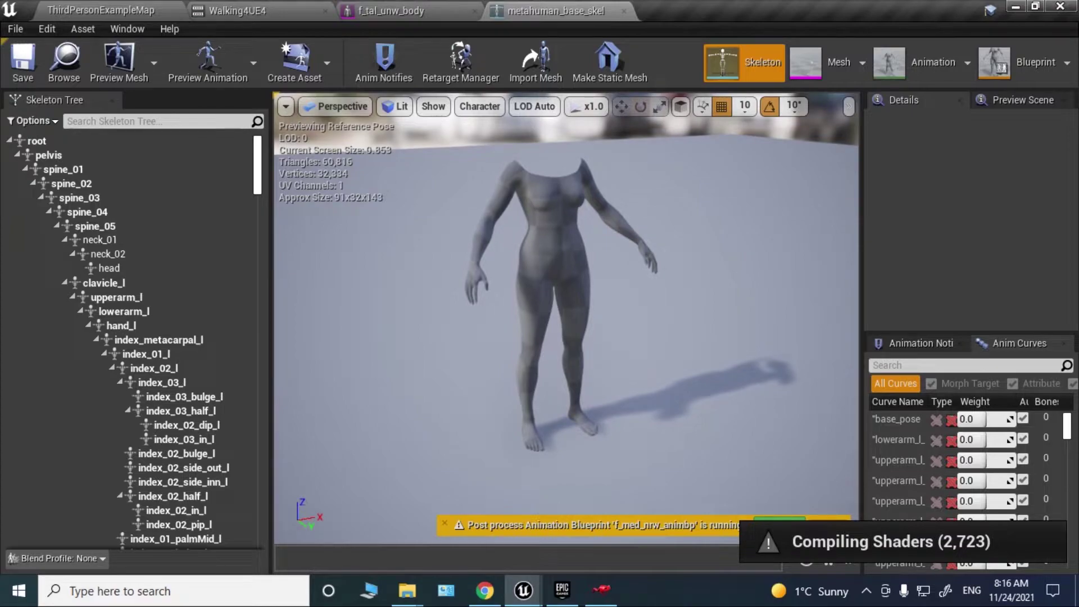
- Go to the content folder MetaHumans > Common > Female > Tall > UnderWeight > Poses from the level editor
{"action": "left_click", "coordinate": [147, 10]}
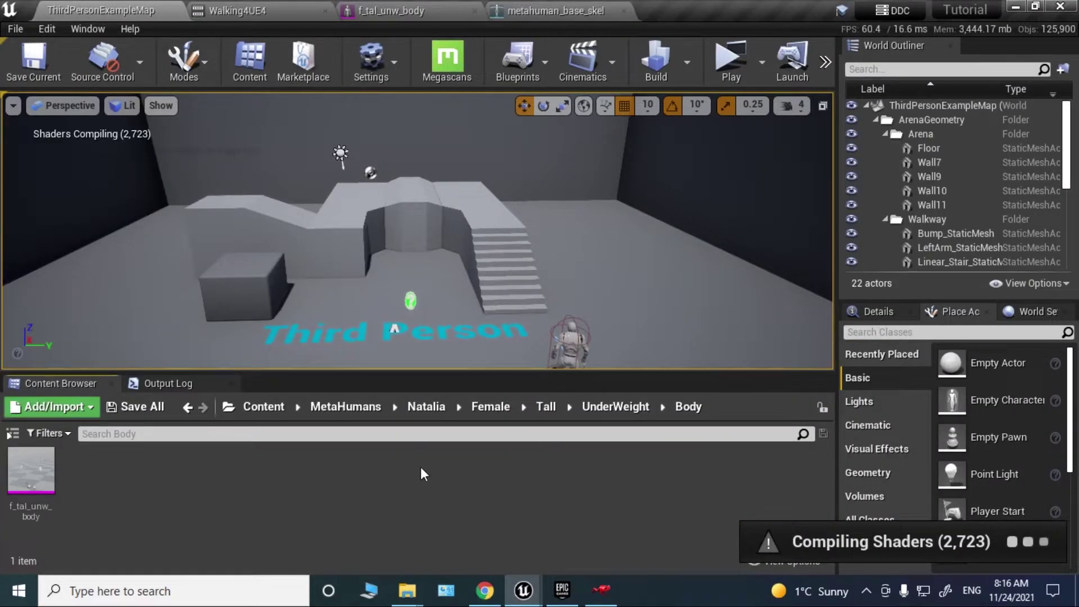
{"action": "left_click", "coordinate": [345, 409]}
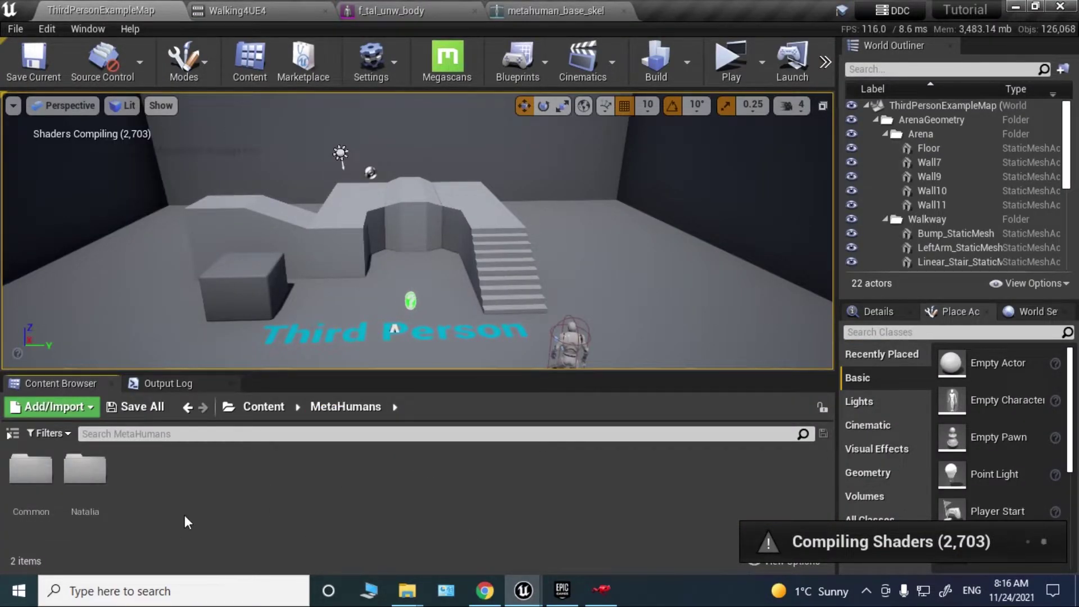
{"action": "double_click", "coordinate": [41, 502]}
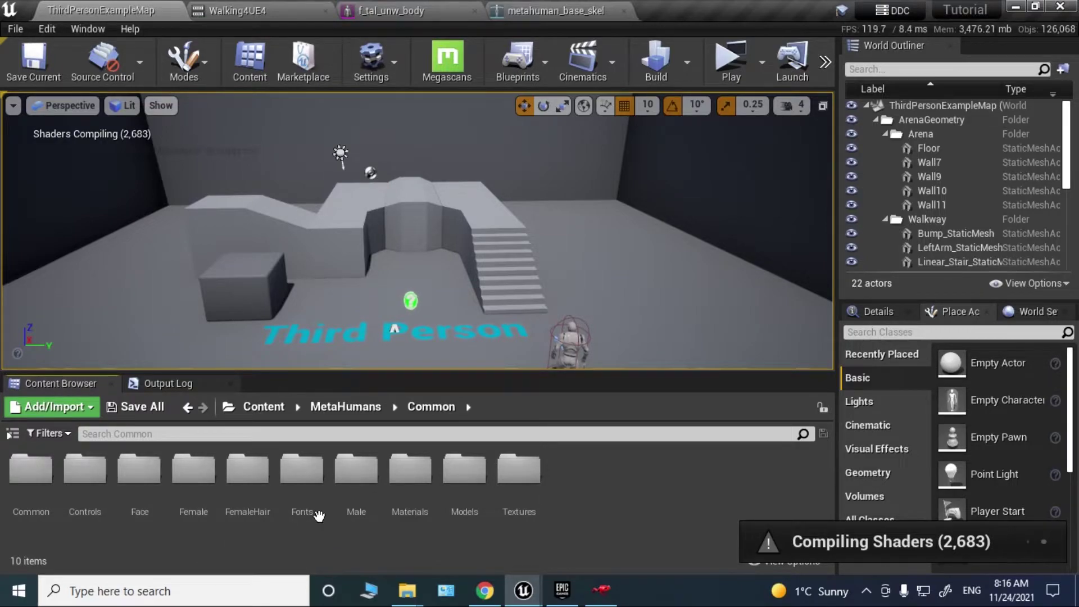
{"action": "left_click", "coordinate": [199, 491]}
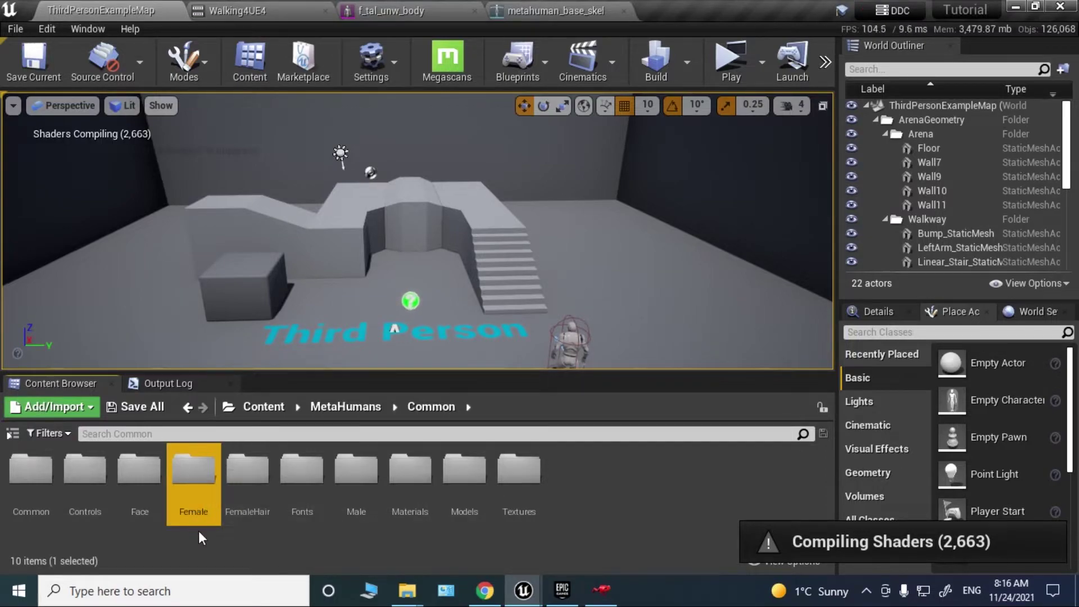
{"action": "double_click", "coordinate": [199, 484]}
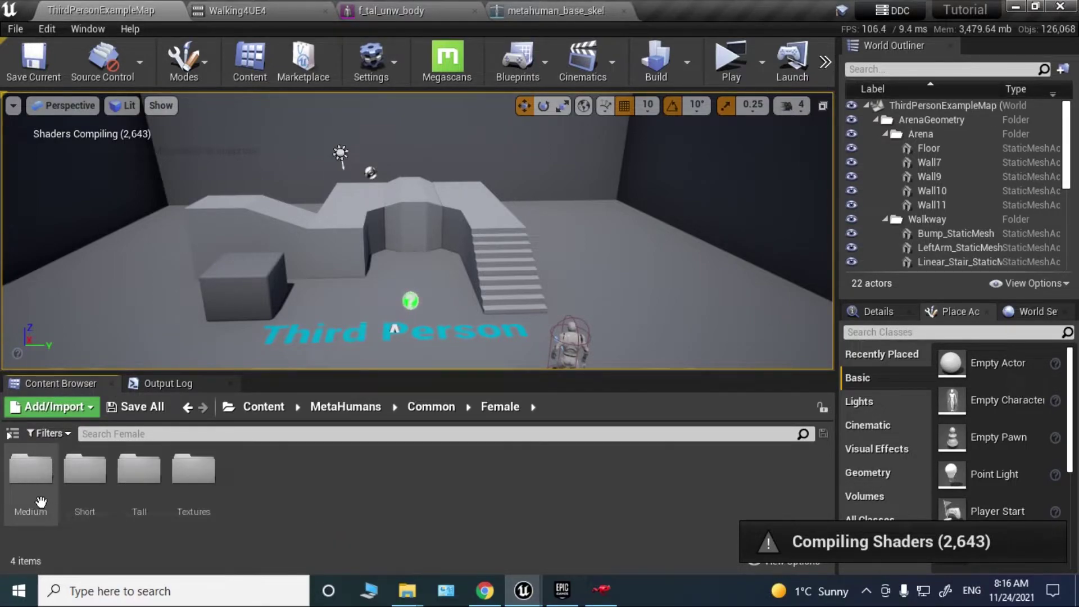
{"action": "double_click", "coordinate": [140, 494]}
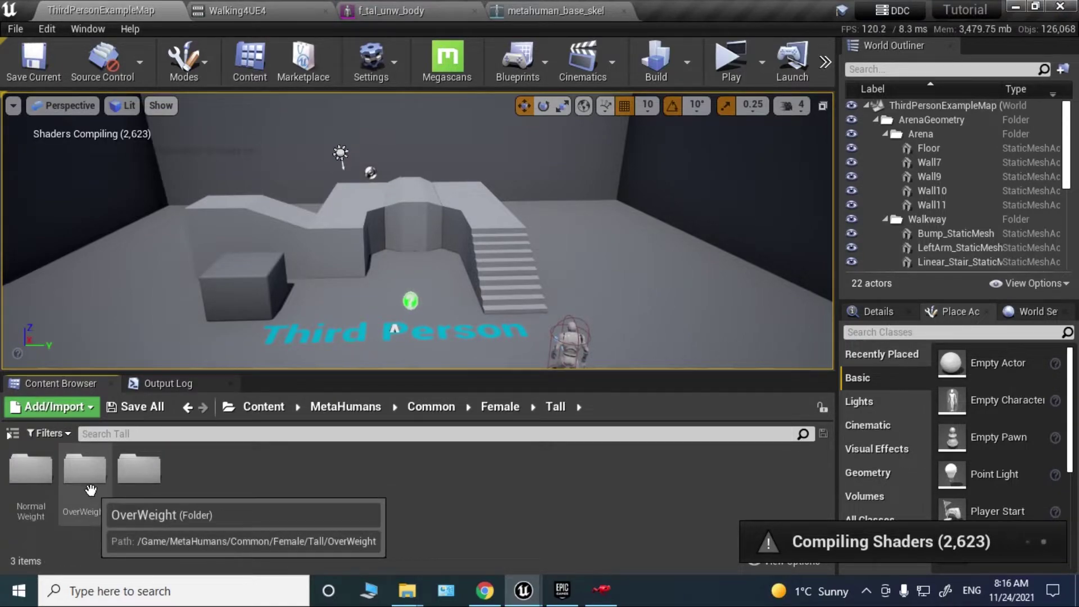
{"action": "double_click", "coordinate": [142, 471]}
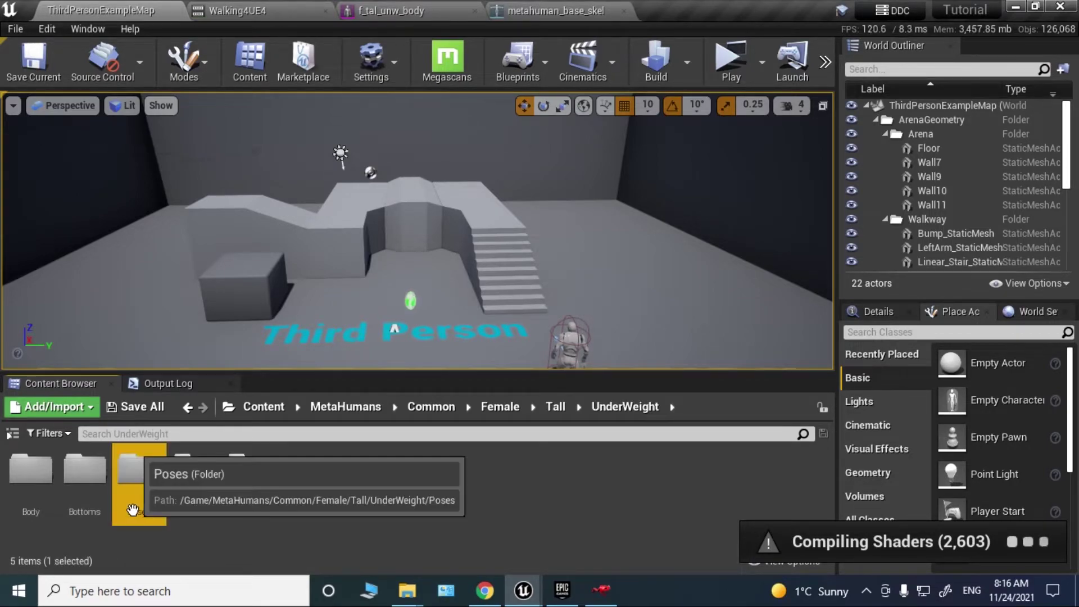
{"action": "double_click", "coordinate": [138, 470]}
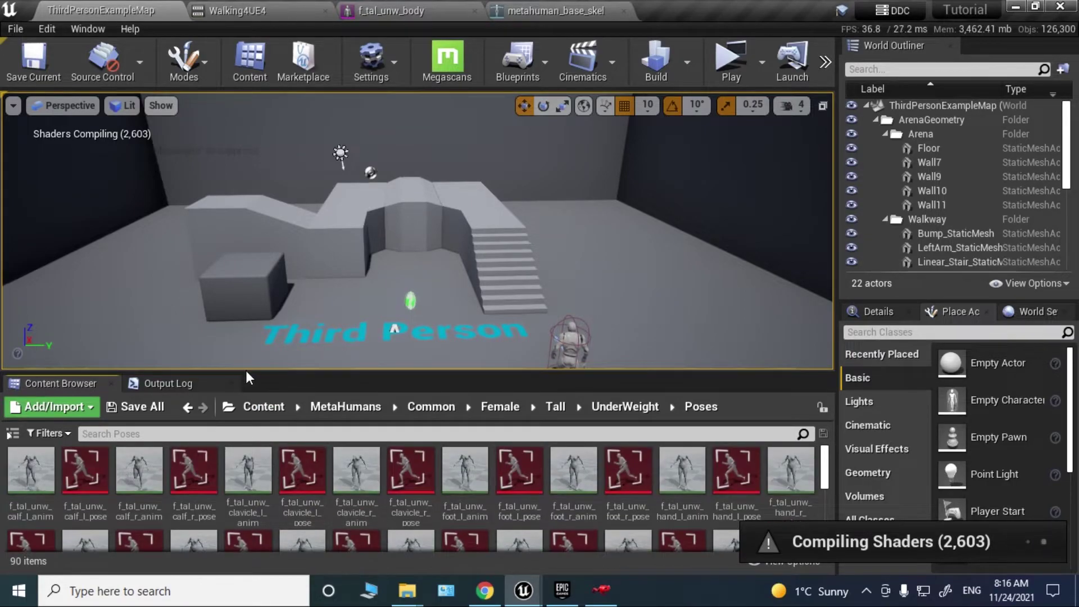
- Filter the assets in the Poses folder by "retarg"
{"action": "left_click", "coordinate": [181, 435]}
{"action": "type", "text": "re"}
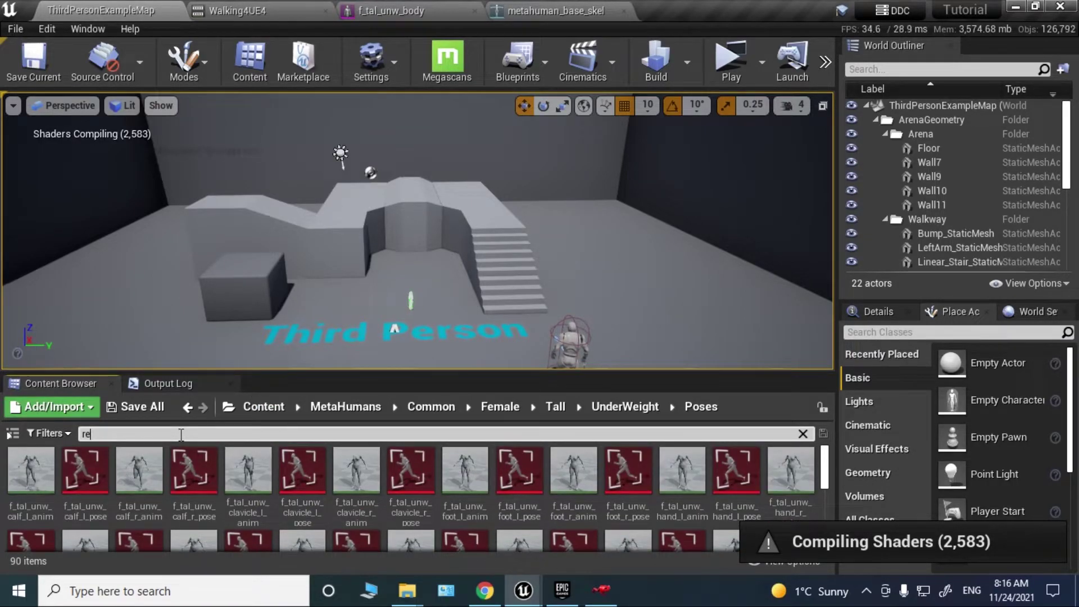
{"action": "type", "text": "targ"}
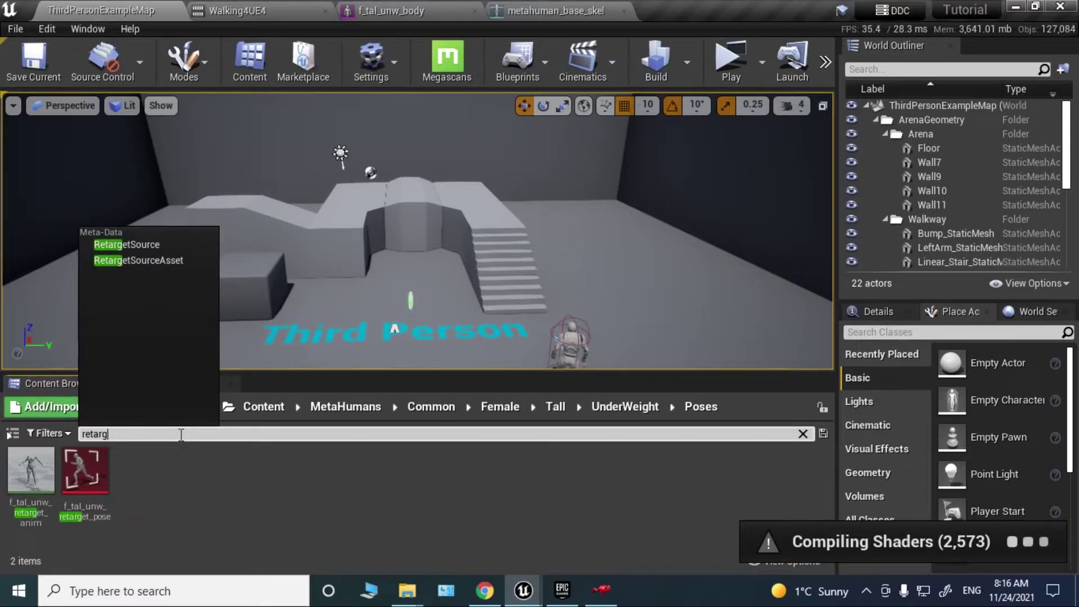
- Open the f_tal_unw_retarget_pose asset, inspect its previewed body from several angles, and locate the asset in the Content Browser
{"action": "mouse_move", "coordinate": [94, 488]}
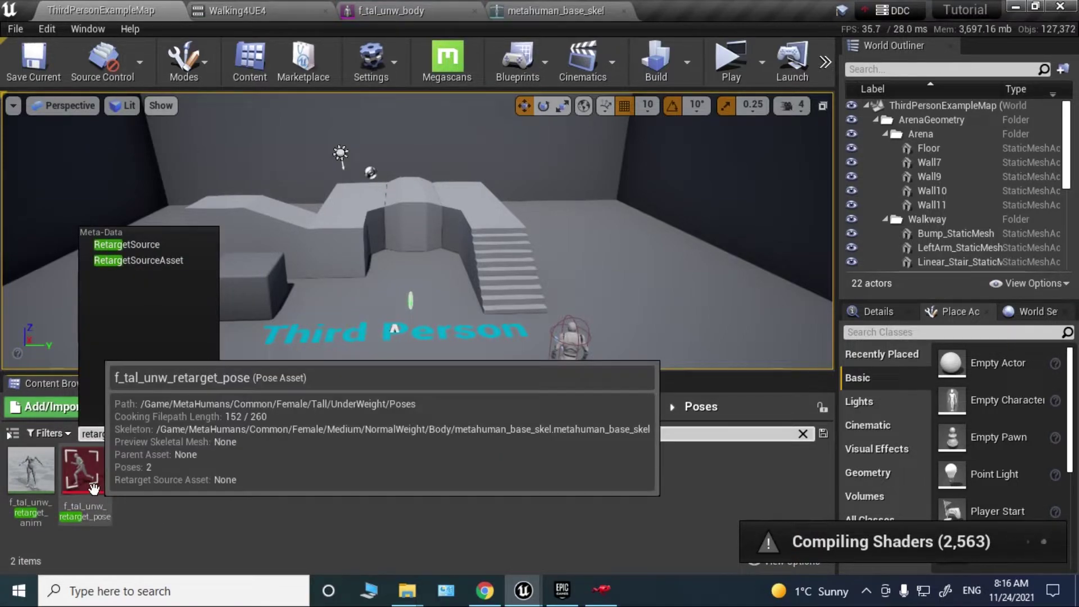
{"action": "double_click", "coordinate": [93, 489]}
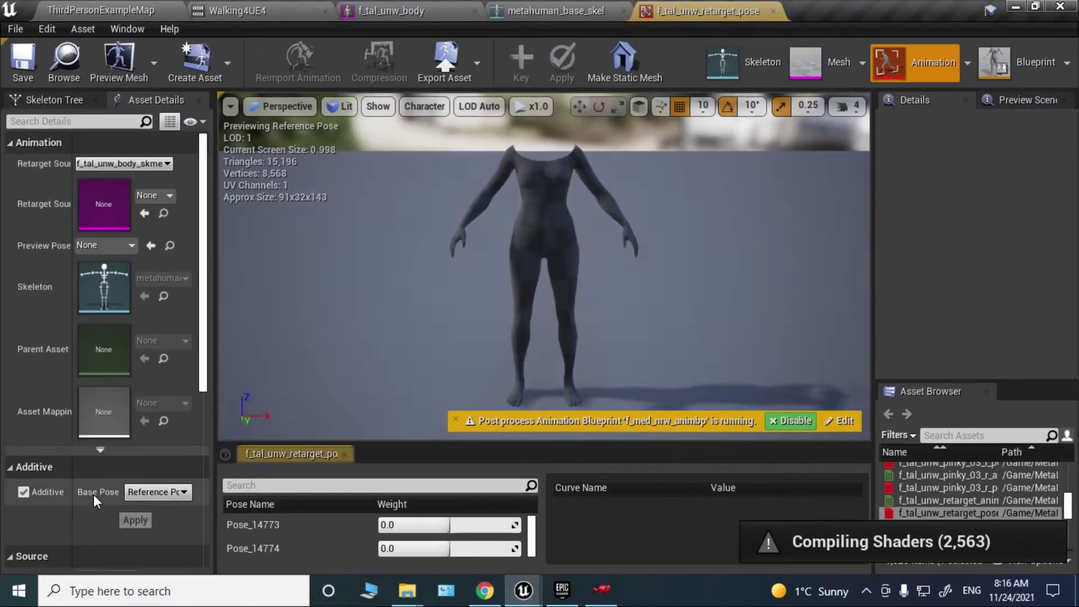
{"action": "mouse_move", "coordinate": [513, 283]}
{"action": "left_mouse_down"}
{"action": "mouse_move", "coordinate": [427, 286]}
{"action": "mouse_move", "coordinate": [618, 331]}
{"action": "mouse_move", "coordinate": [432, 281]}
{"action": "mouse_move", "coordinate": [511, 354]}
{"action": "mouse_move", "coordinate": [511, 259]}
{"action": "mouse_move", "coordinate": [514, 332]}
{"action": "mouse_move", "coordinate": [556, 303]}
{"action": "mouse_move", "coordinate": [528, 314]}
{"action": "mouse_move", "coordinate": [520, 295]}
{"action": "left_mouse_up"}
{"action": "right_click_drag", "start_coordinate": [506, 253], "coordinate": [281, 359]}
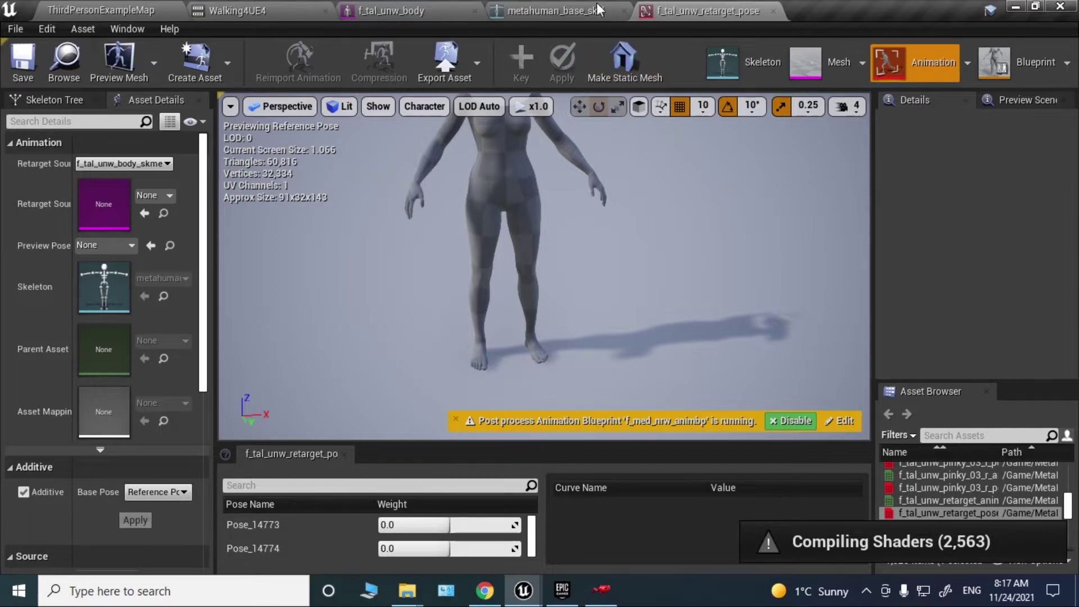
{"action": "right_click_drag", "start_coordinate": [544, 266], "coordinate": [635, 239]}
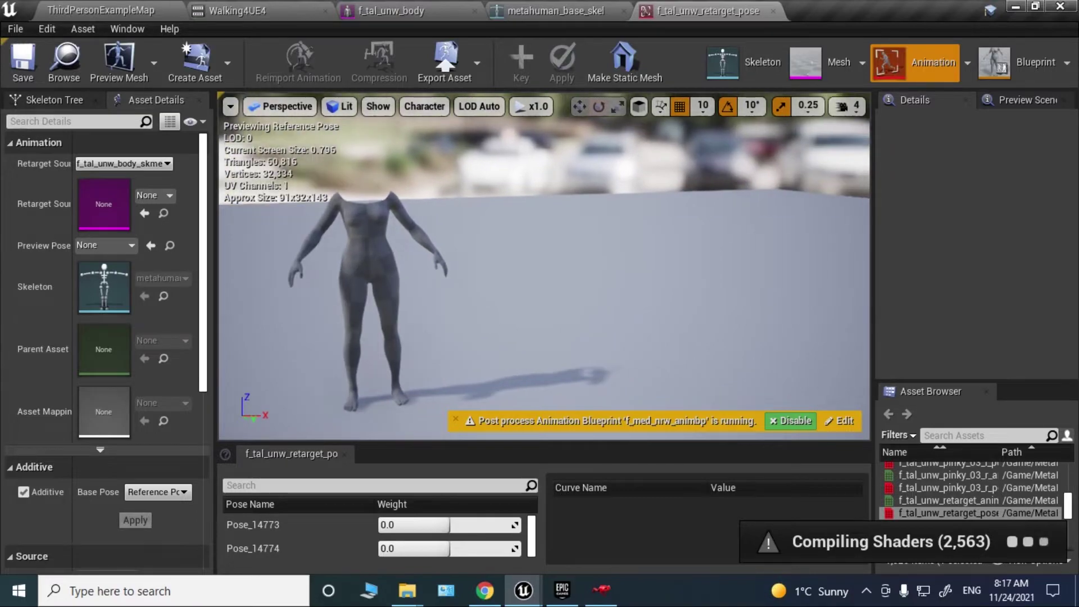
{"action": "left_click_drag", "start_coordinate": [601, 243], "coordinate": [570, 121]}
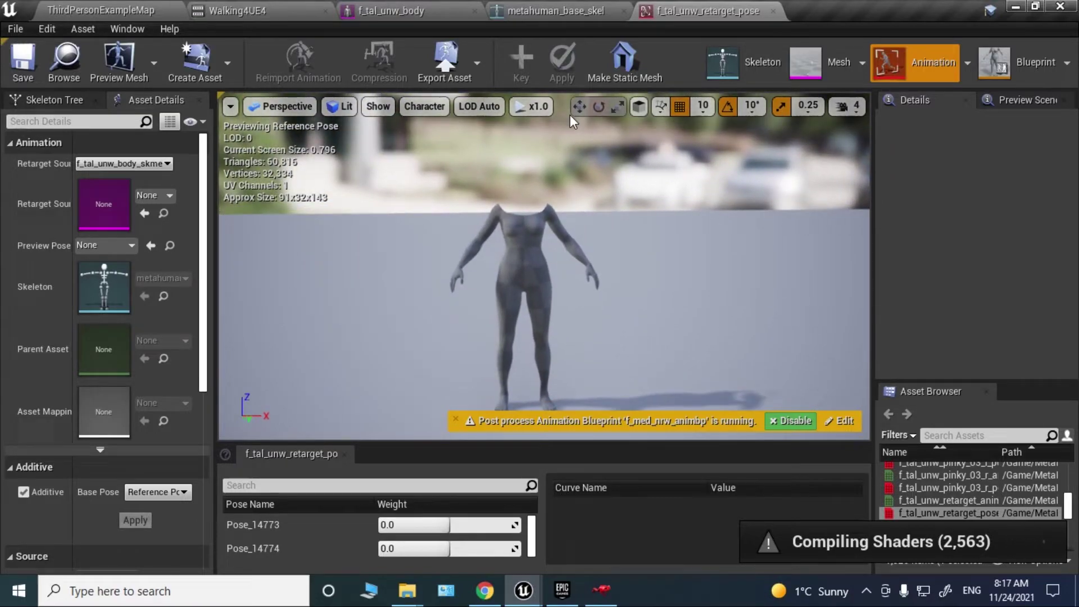
{"action": "left_click", "coordinate": [83, 78]}
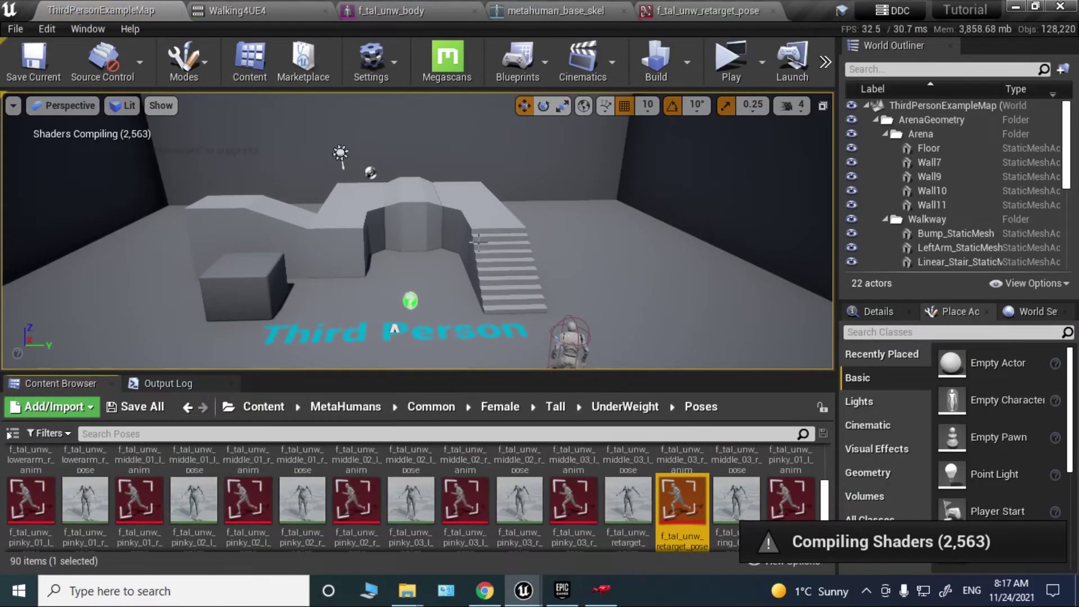
- Open the Retarget Manager for metahuman_base_skel and dock it beside the Skeleton Tree
{"action": "left_click", "coordinate": [556, 11]}
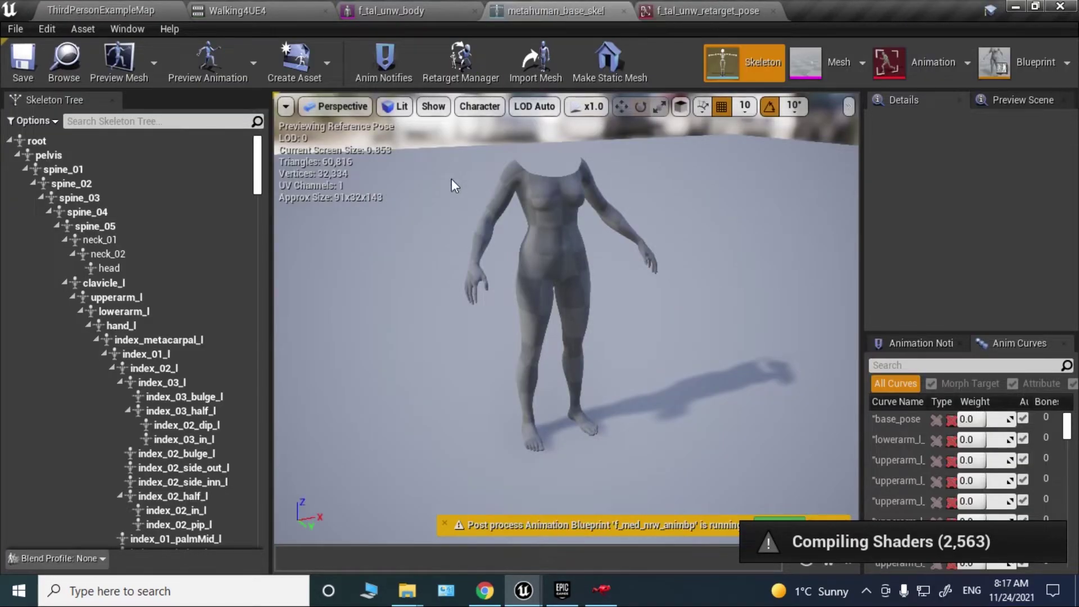
{"action": "left_click_drag", "start_coordinate": [544, 262], "coordinate": [543, 303]}
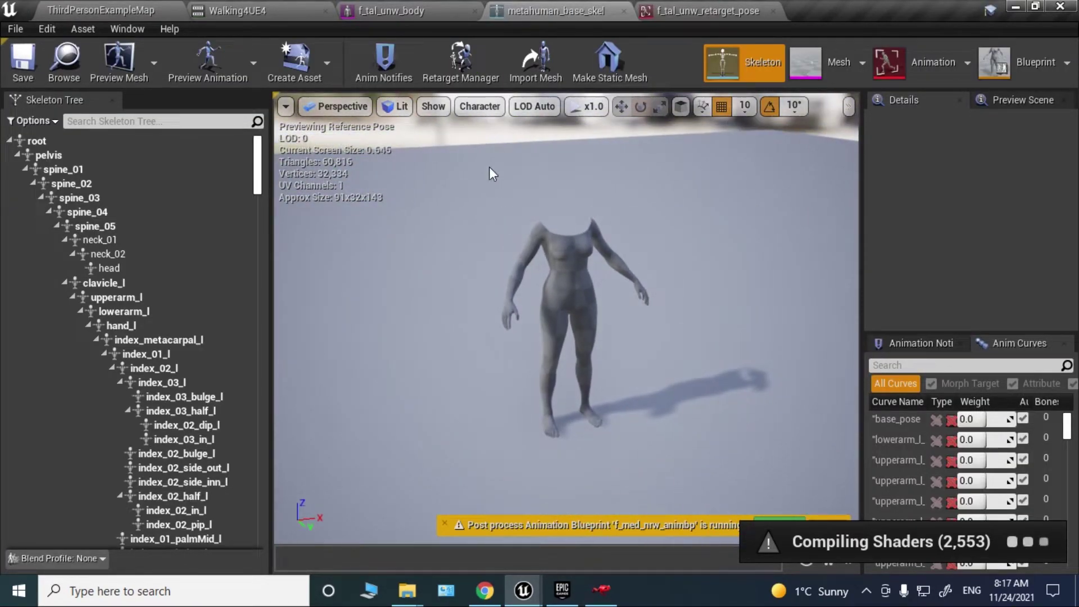
{"action": "left_click_drag", "start_coordinate": [491, 171], "coordinate": [498, 158]}
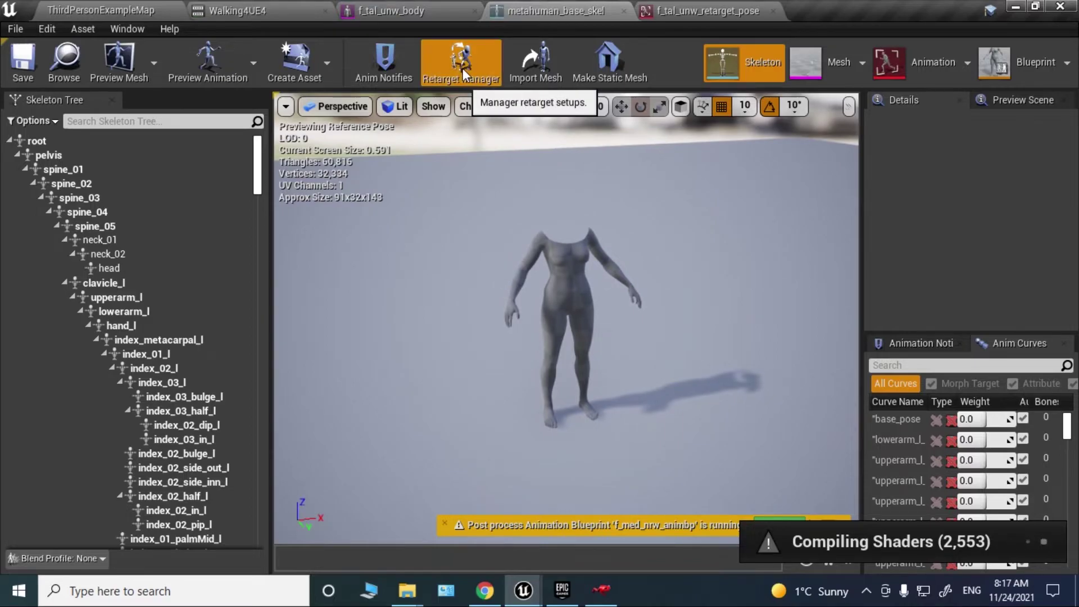
{"action": "left_click", "coordinate": [461, 62]}
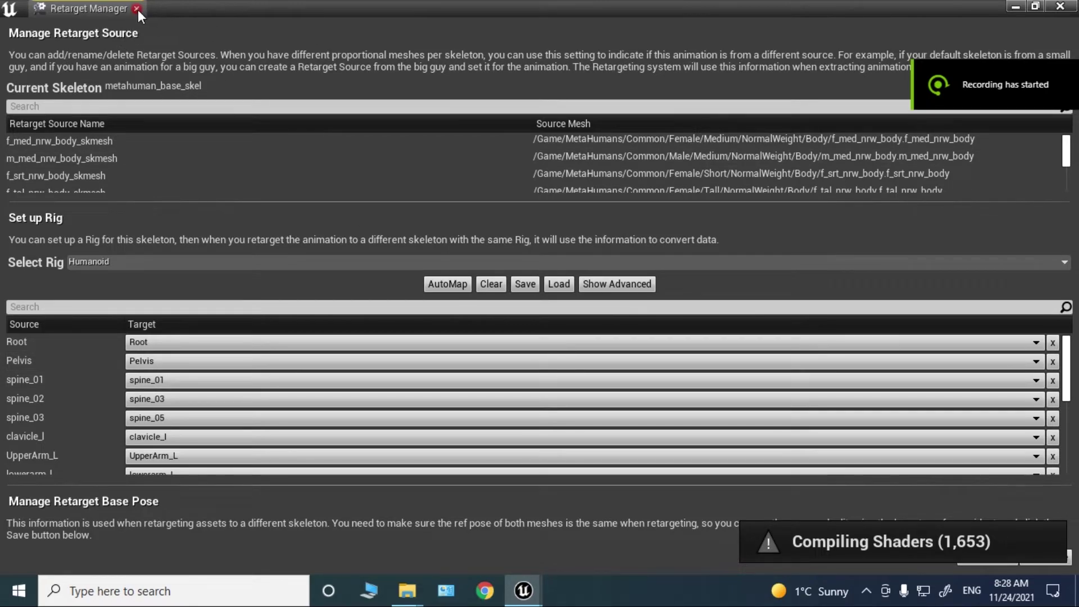
{"action": "left_click_drag", "start_coordinate": [113, 10], "coordinate": [207, 109]}
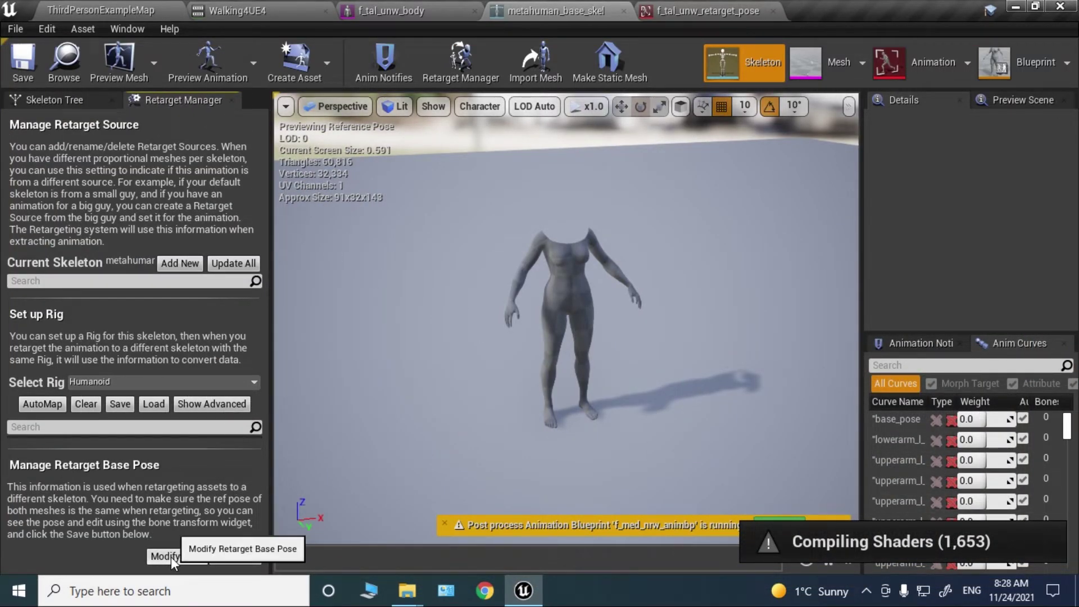
- Import Pose_14773 from f_tal_unw_retarget_pose as the skeleton's retarget base pose
{"action": "left_click", "coordinate": [191, 557]}
{"action": "left_click", "coordinate": [136, 554]}
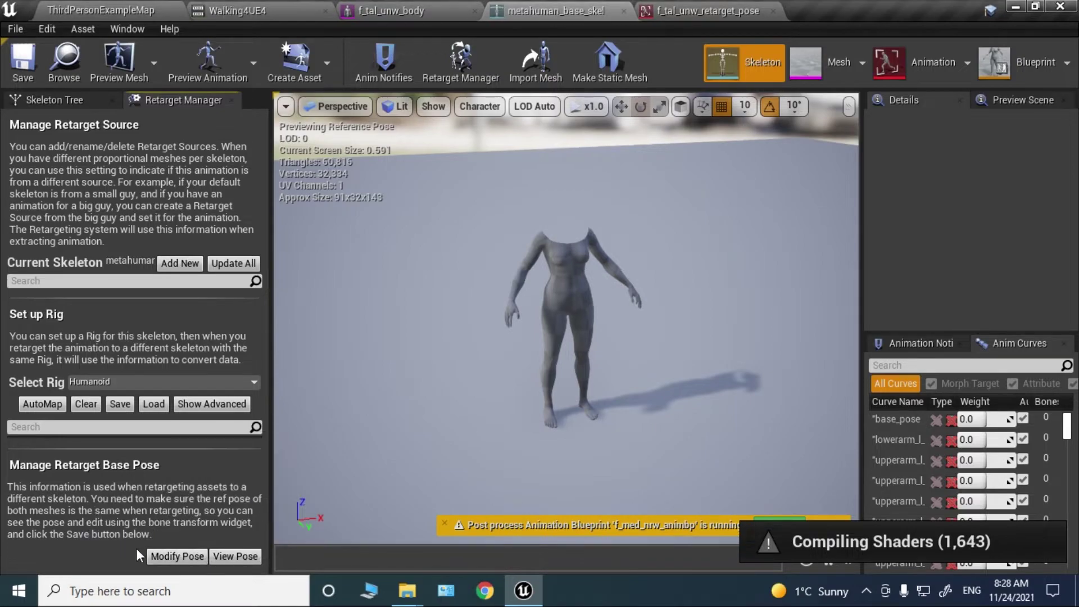
{"action": "left_click", "coordinate": [186, 559]}
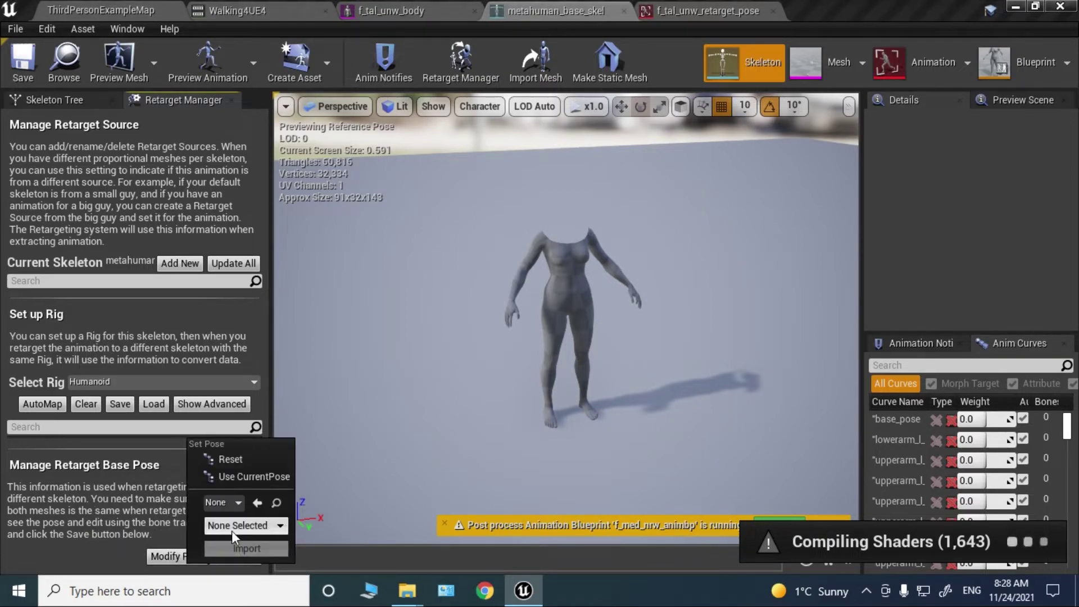
{"action": "left_click", "coordinate": [257, 503]}
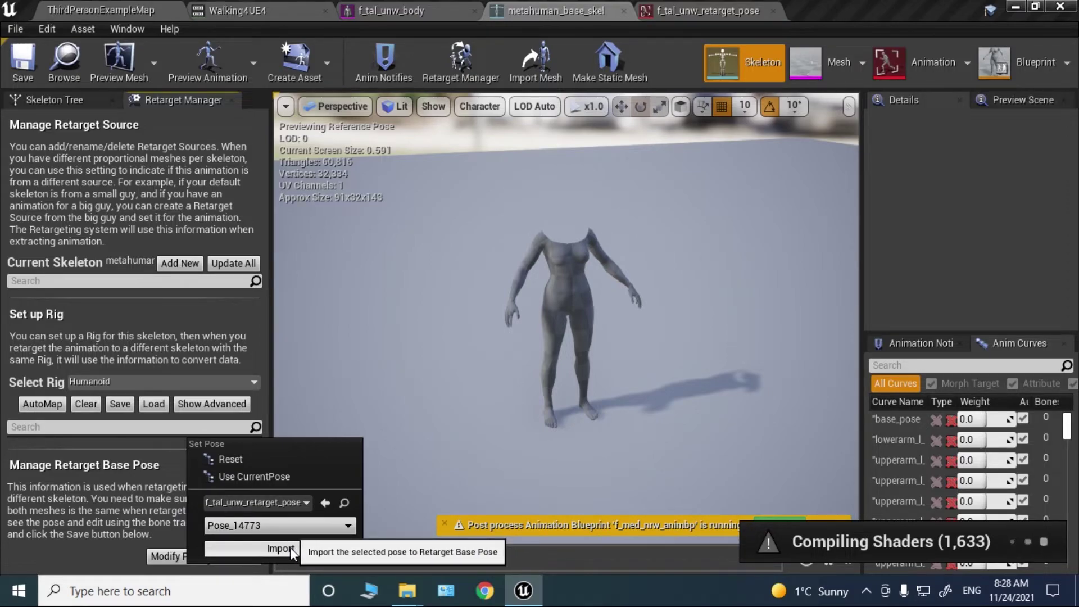
{"action": "left_click", "coordinate": [289, 548]}
- Toggle the retarget base pose view repeatedly to compare it with the MetaHuman body's reference pose, ending with the base pose shown
{"action": "mouse_move", "coordinate": [483, 354]}
{"action": "right_mouse_down"}
{"action": "mouse_move", "coordinate": [554, 369]}
{"action": "mouse_move", "coordinate": [505, 337]}
{"action": "mouse_move", "coordinate": [612, 395]}
{"action": "mouse_move", "coordinate": [506, 388]}
{"action": "mouse_move", "coordinate": [466, 365]}
{"action": "right_mouse_up"}
{"action": "left_click", "coordinate": [227, 563]}
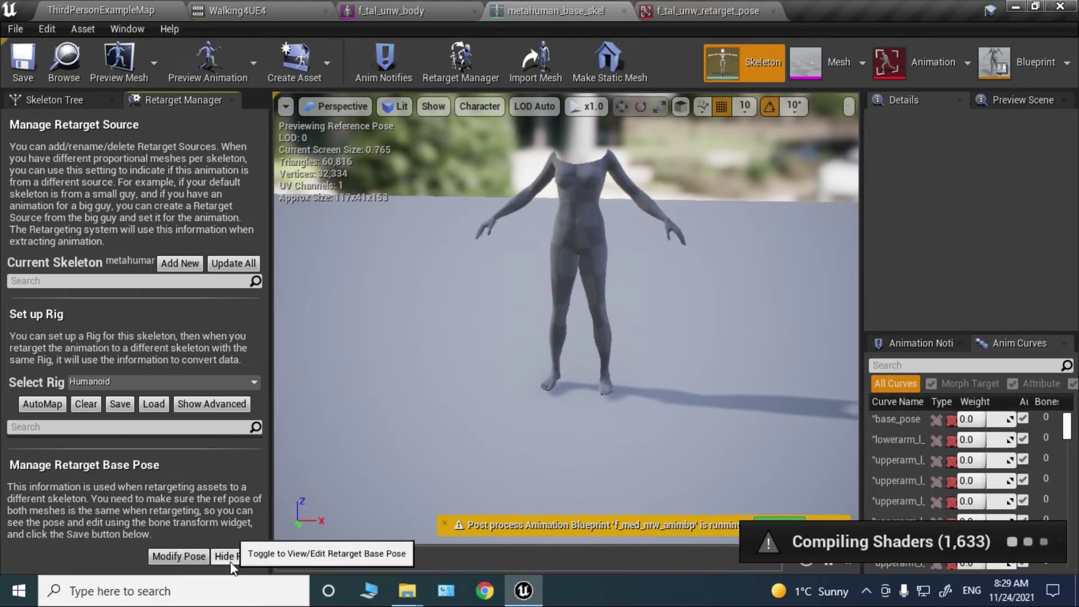
{"action": "left_click", "coordinate": [231, 556]}
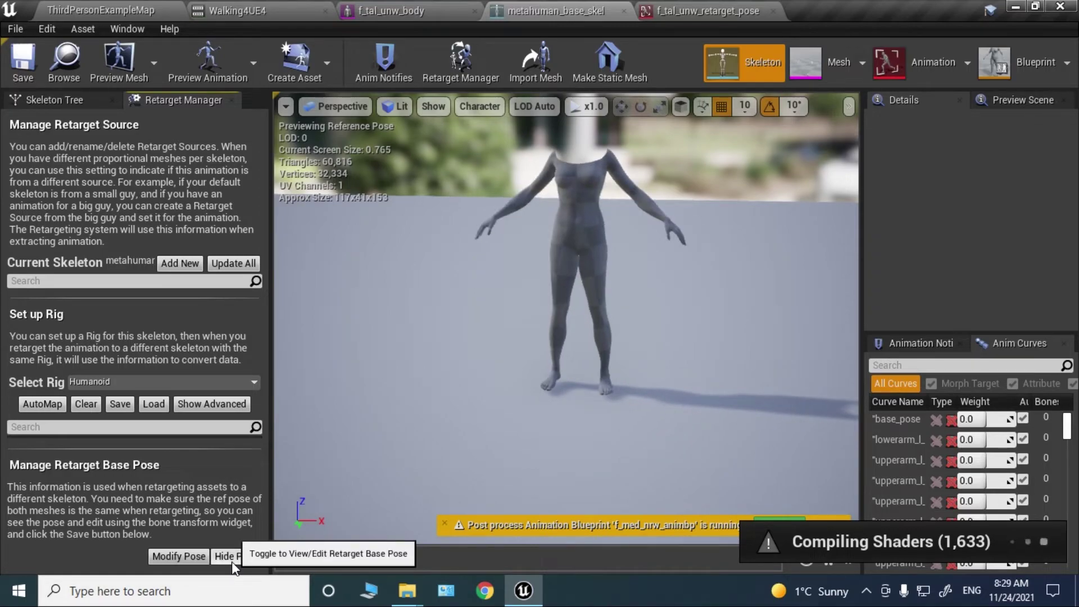
{"action": "left_click", "coordinate": [231, 556]}
{"action": "left_click", "coordinate": [232, 557]}
{"action": "left_click", "coordinate": [234, 561]}
{"action": "left_click", "coordinate": [234, 561]}
{"action": "left_click", "coordinate": [234, 561]}
{"action": "left_click", "coordinate": [233, 561]}
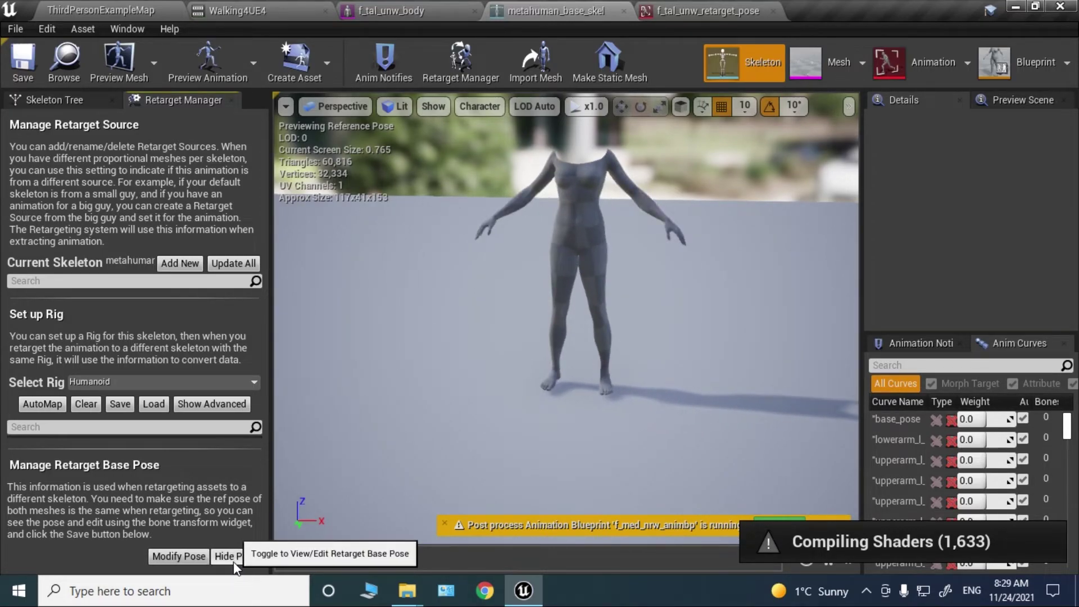
{"action": "left_click", "coordinate": [234, 562]}
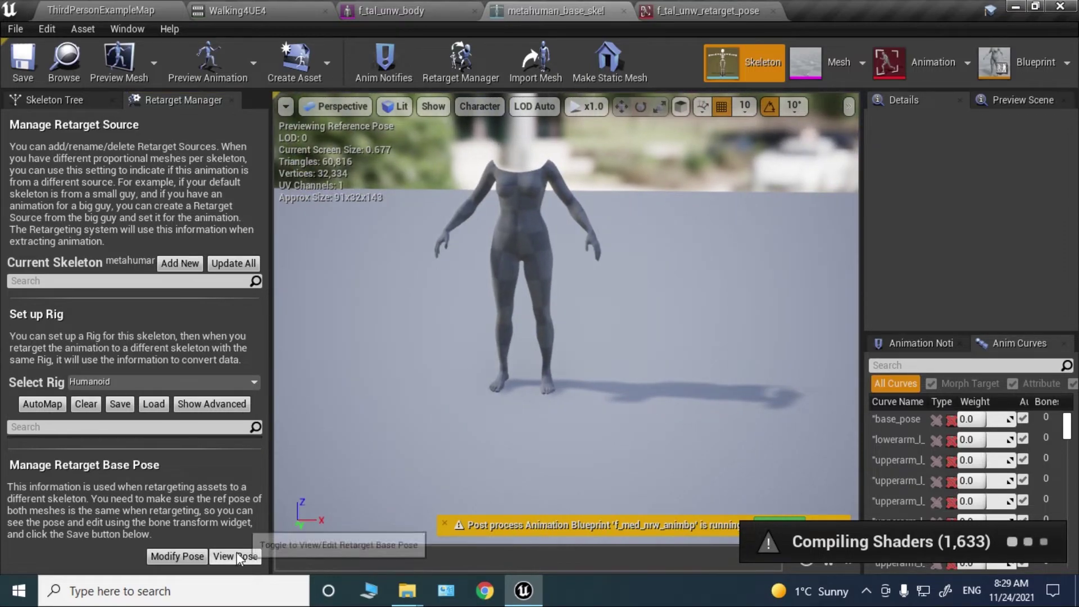
{"action": "left_click", "coordinate": [234, 562]}
{"action": "scroll", "coordinate": [566, 318], "scroll_direction": "down", "scroll_amount": 3}
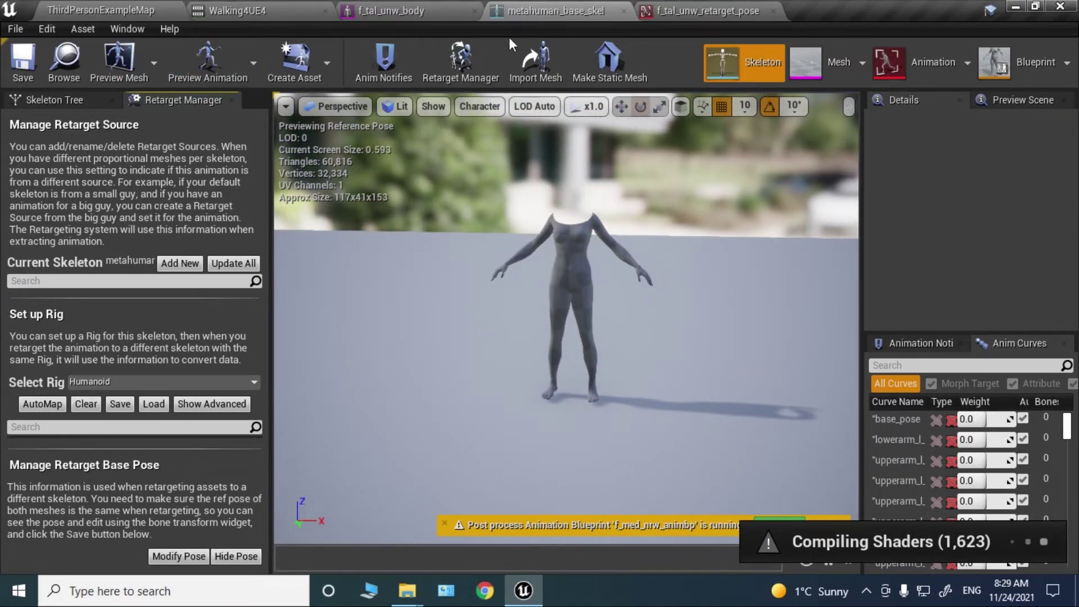
- Close the metahuman_base_skel editor and locate the Walking4UE4 animation in the level editor's Content folder
{"action": "left_click", "coordinate": [629, 11]}
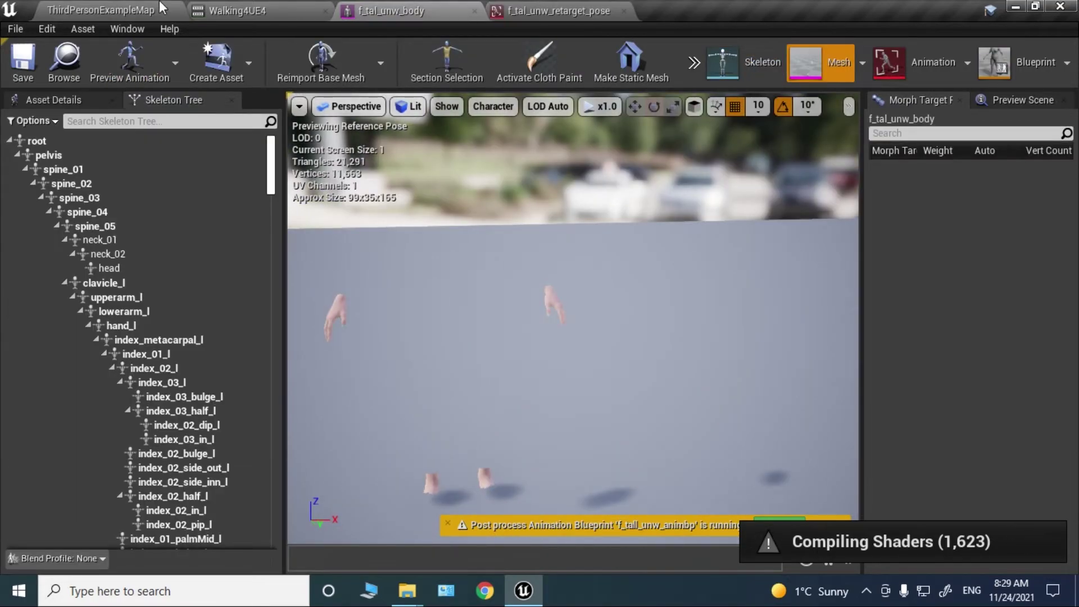
{"action": "left_click", "coordinate": [234, 7]}
{"action": "left_click", "coordinate": [101, 10]}
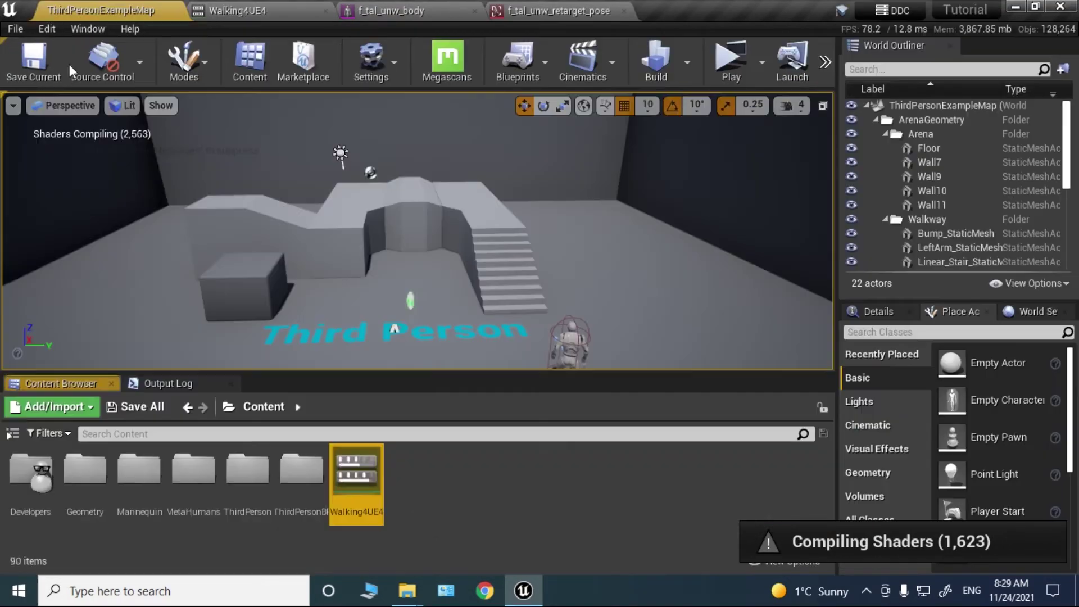
{"action": "right_click", "coordinate": [363, 493]}
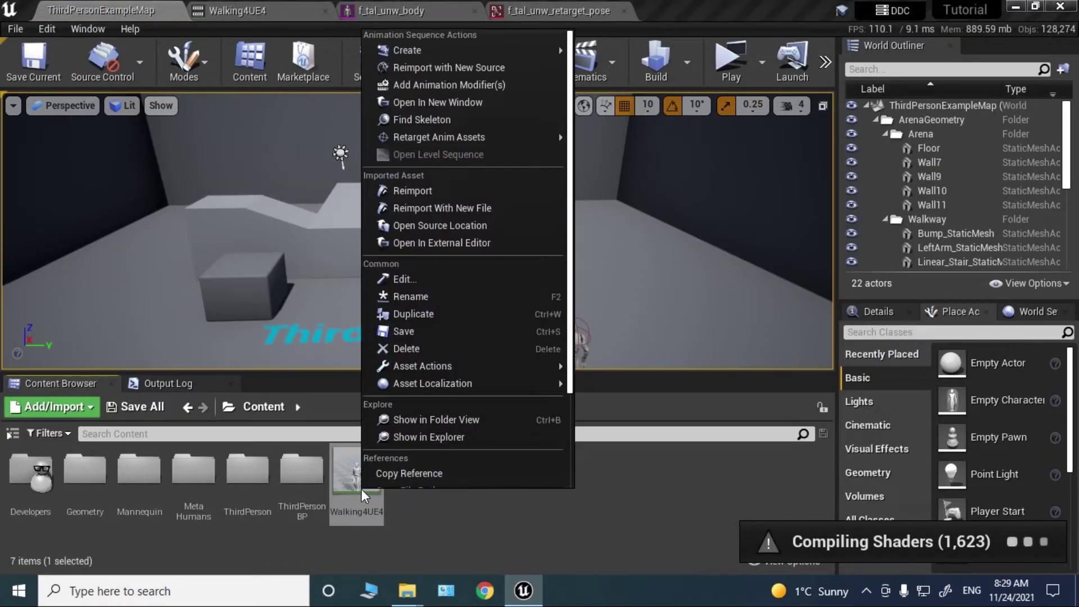
{"action": "mouse_move", "coordinate": [444, 141]}
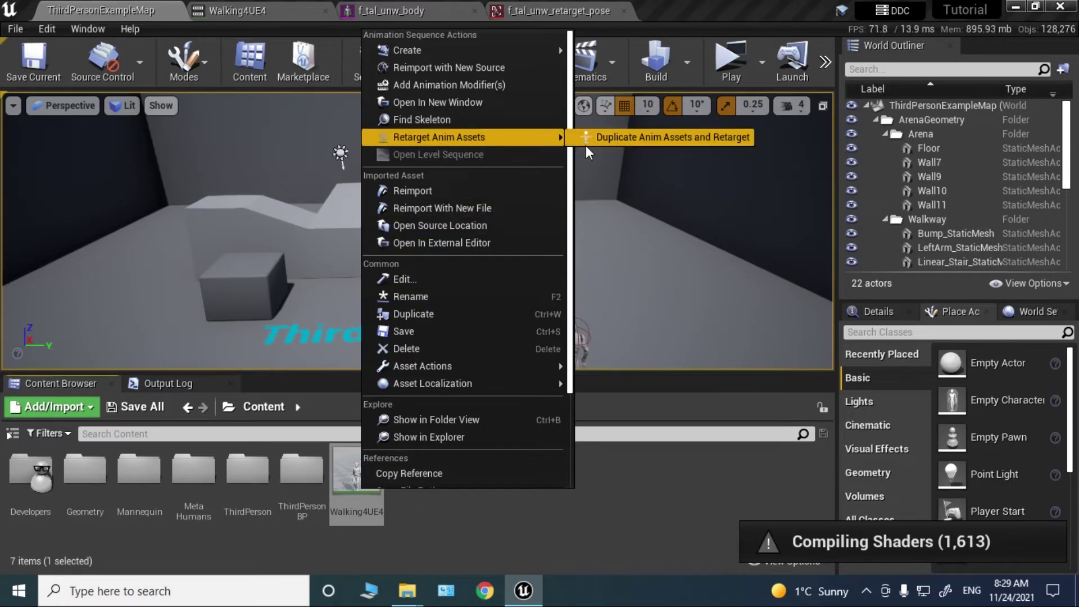
{"action": "left_click", "coordinate": [669, 137]}
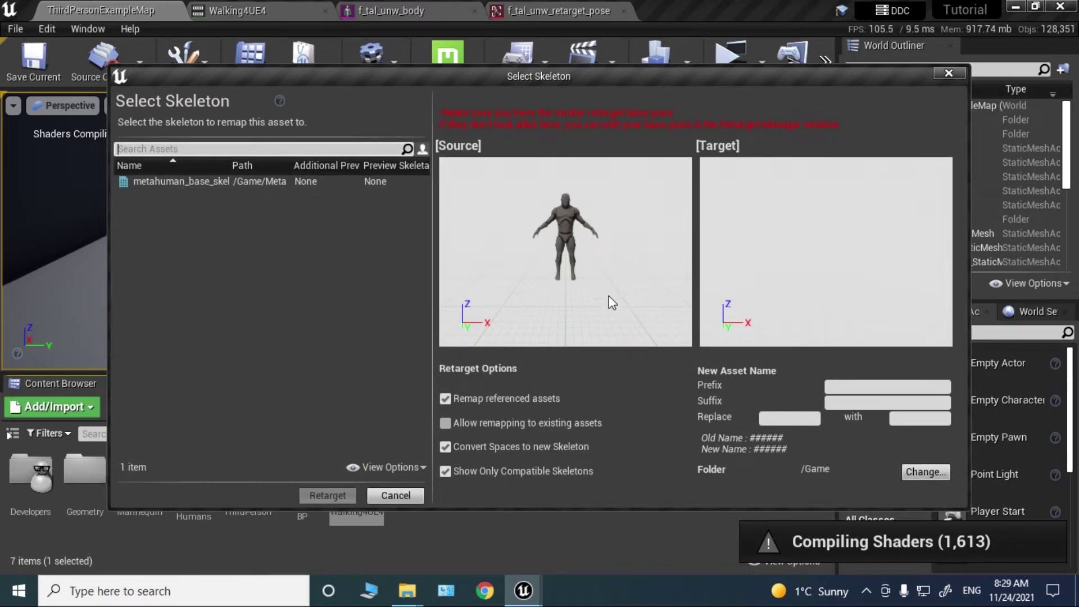
{"action": "left_click", "coordinate": [192, 182]}
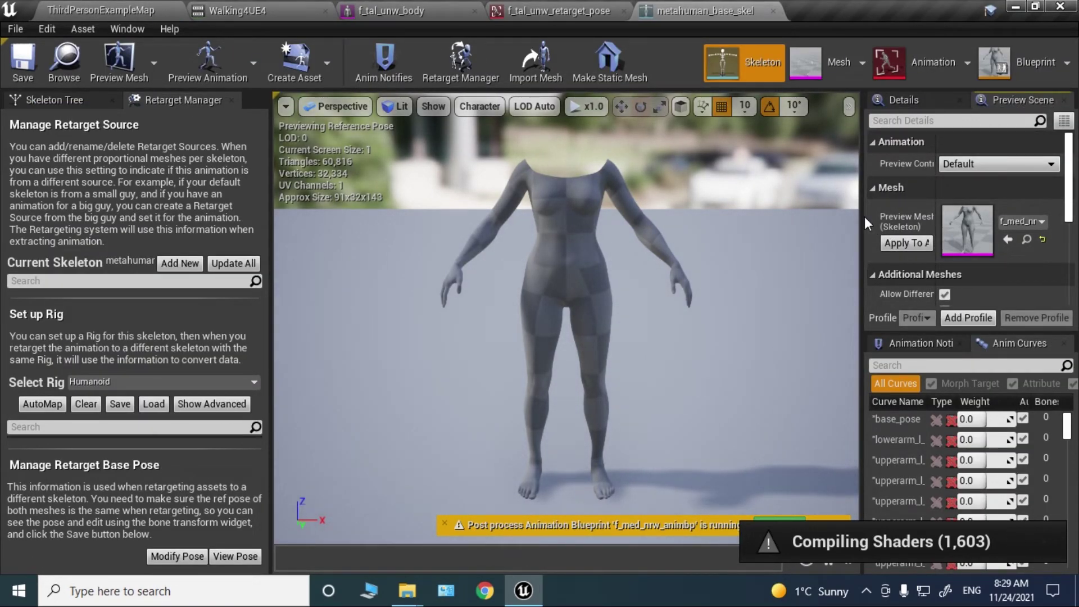
- Apply f_med_nrw_preview to the metahuman_base_skel asset as its preview mesh, then return to the level editor
{"action": "left_click_drag", "start_coordinate": [864, 217], "coordinate": [745, 225]}
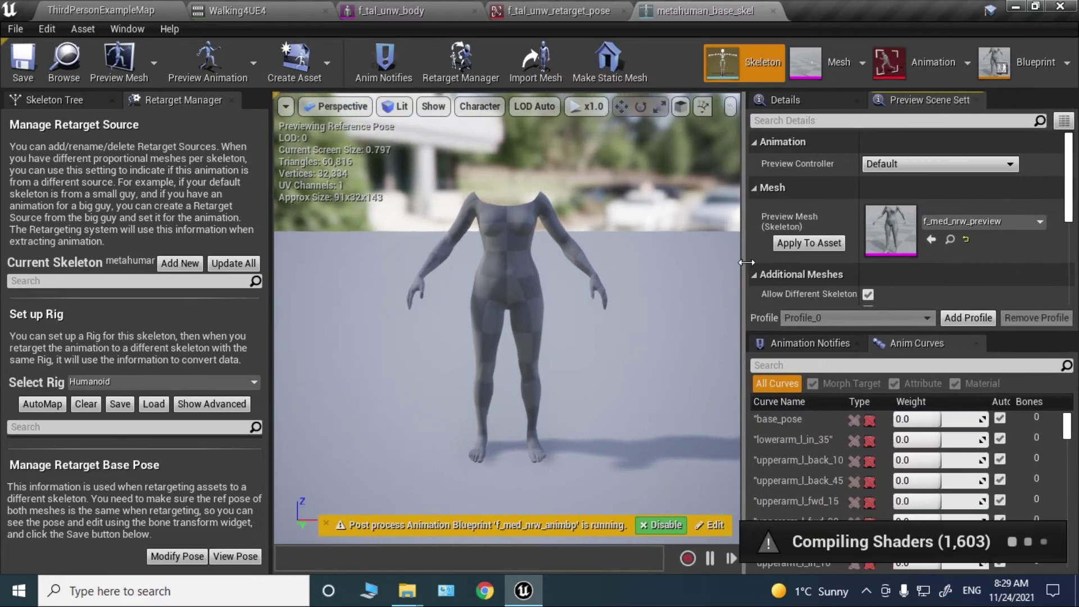
{"action": "left_click", "coordinate": [801, 248]}
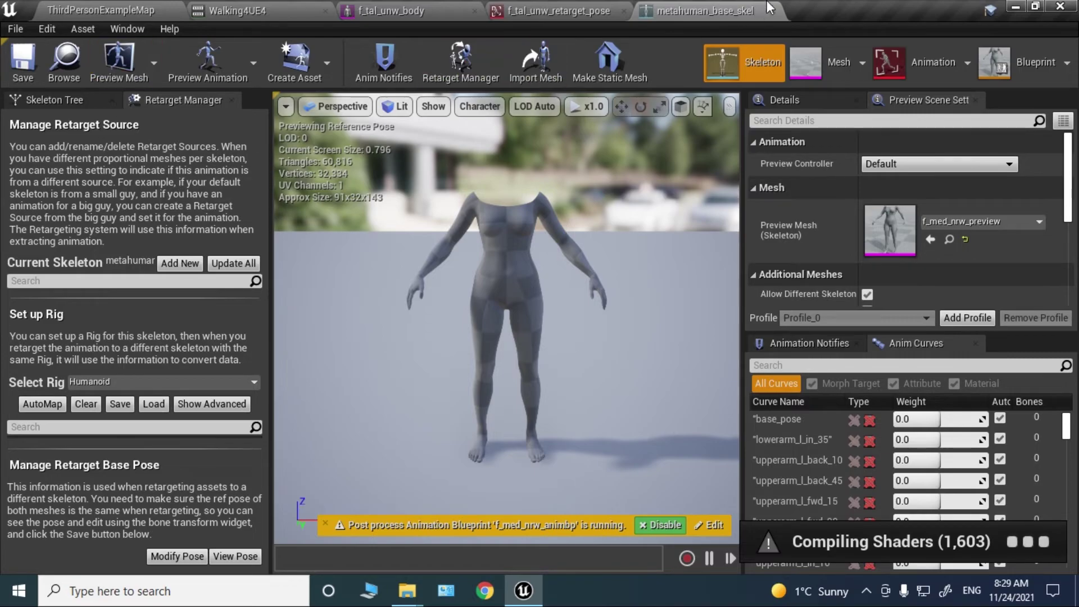
{"action": "left_click", "coordinate": [63, 8]}
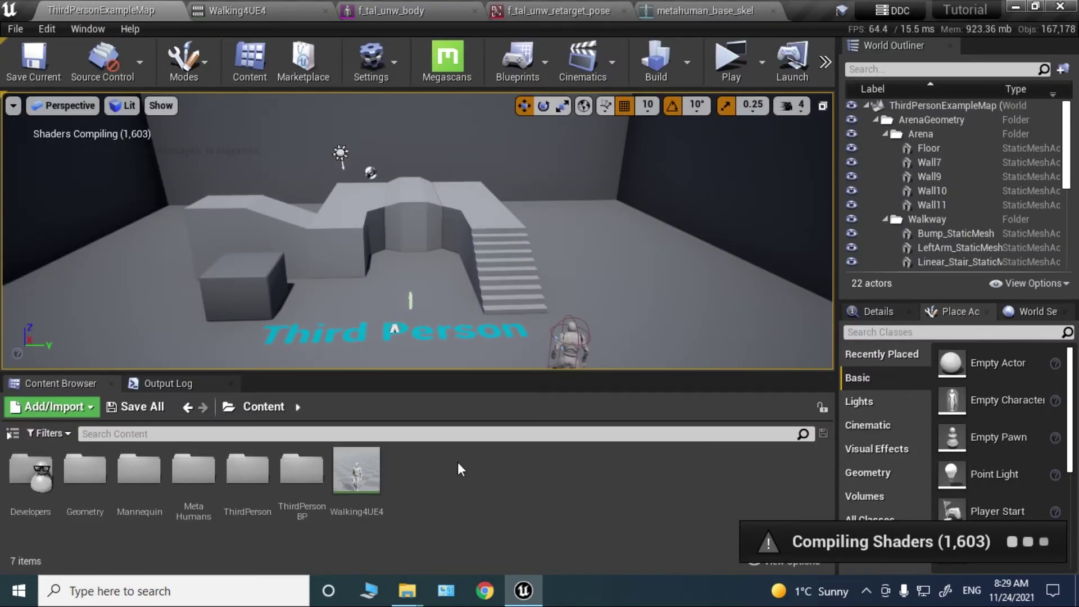
- Duplicate Walking4UE4 and retarget the copy to metahuman_base_skel, using the default retarget options
{"action": "right_click", "coordinate": [365, 486]}
{"action": "mouse_move", "coordinate": [540, 135]}
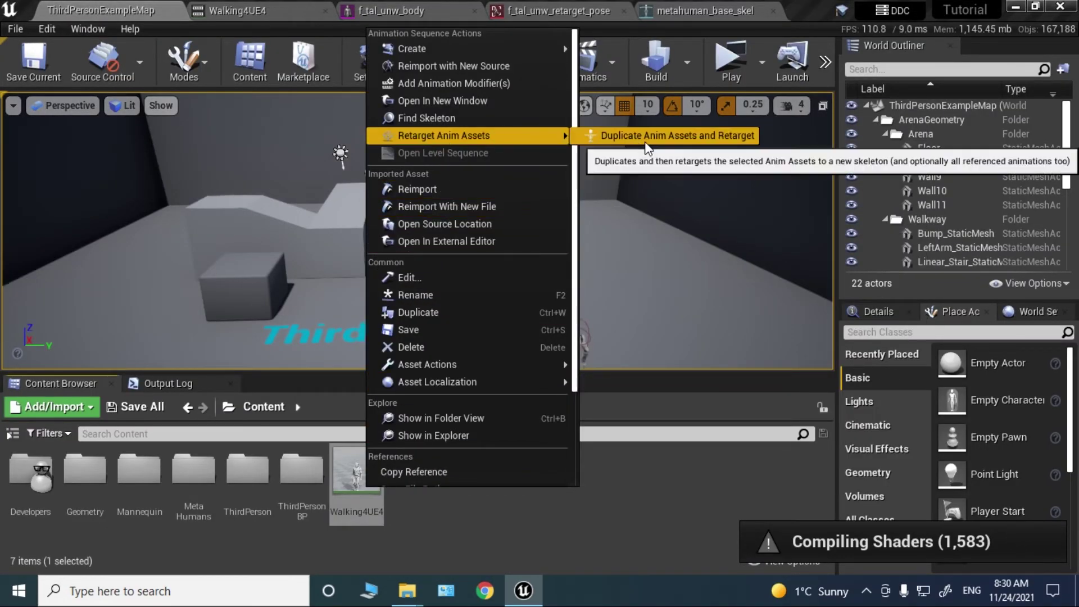
{"action": "left_click", "coordinate": [665, 136]}
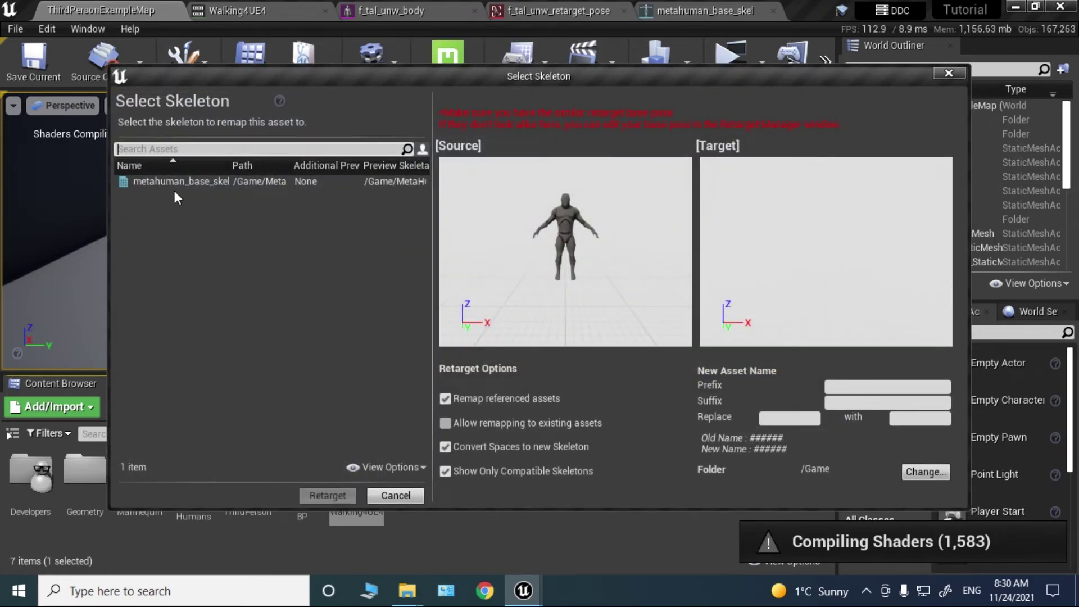
{"action": "left_click", "coordinate": [191, 184]}
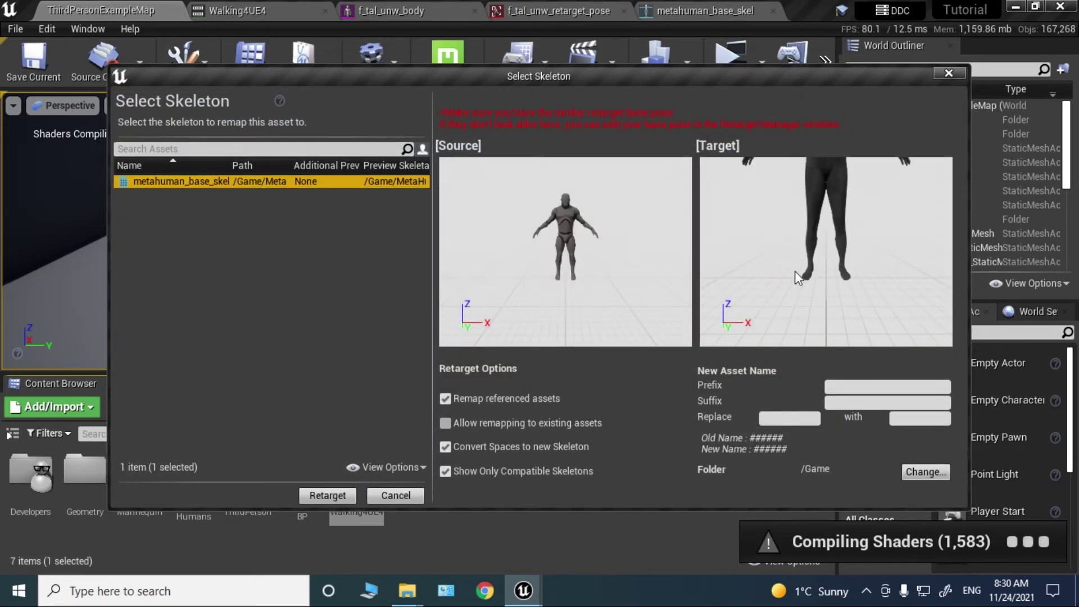
{"action": "left_click", "coordinate": [548, 254]}
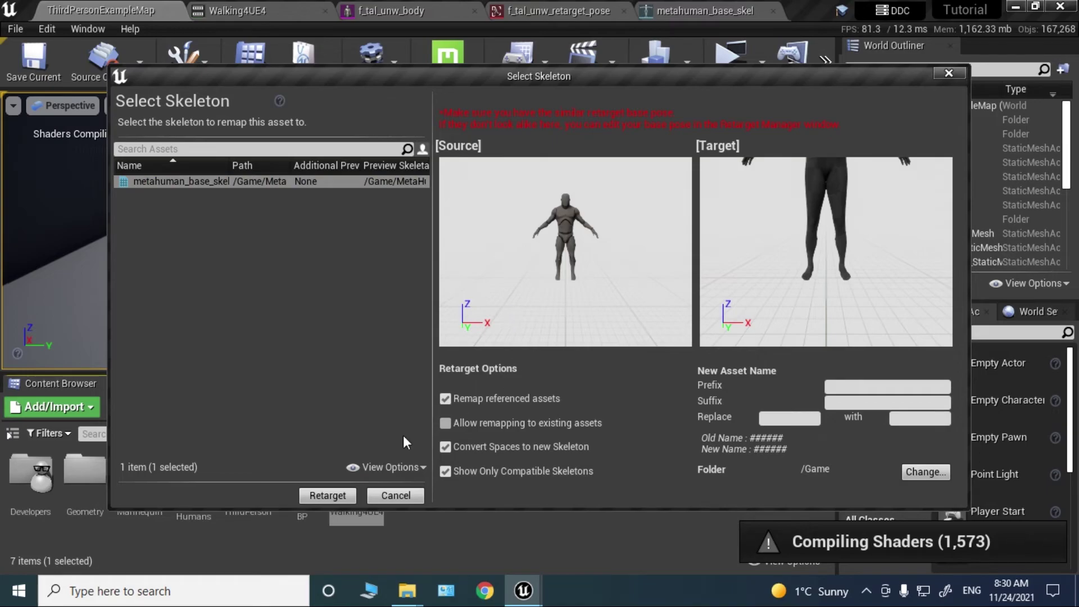
{"action": "left_click", "coordinate": [328, 499]}
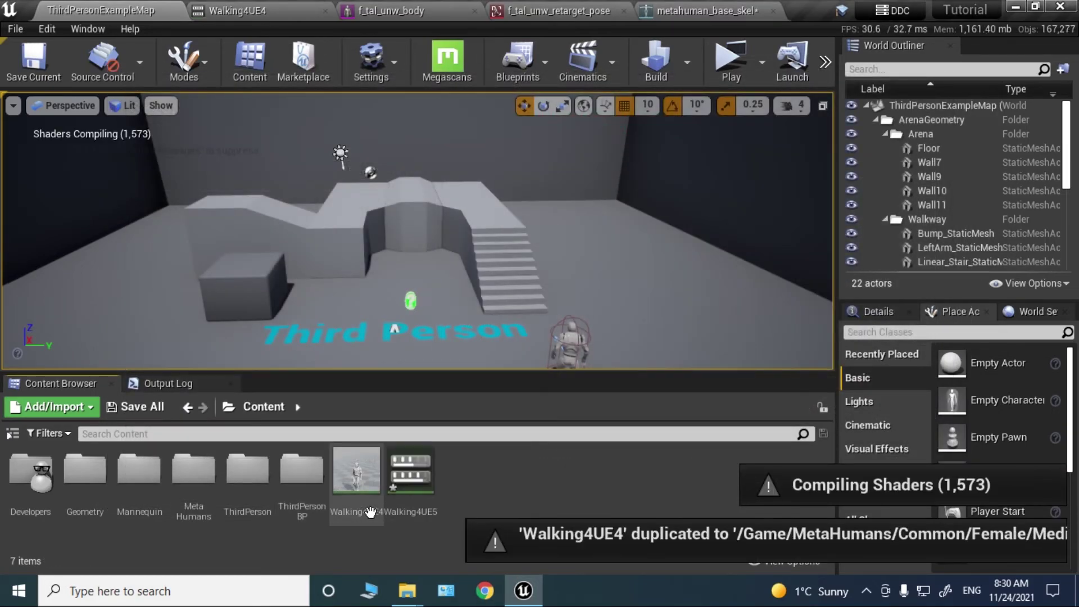
- Open the retargeted animation Walking4UE5 and view the MetaHuman body's walk from the front
{"action": "double_click", "coordinate": [414, 487]}
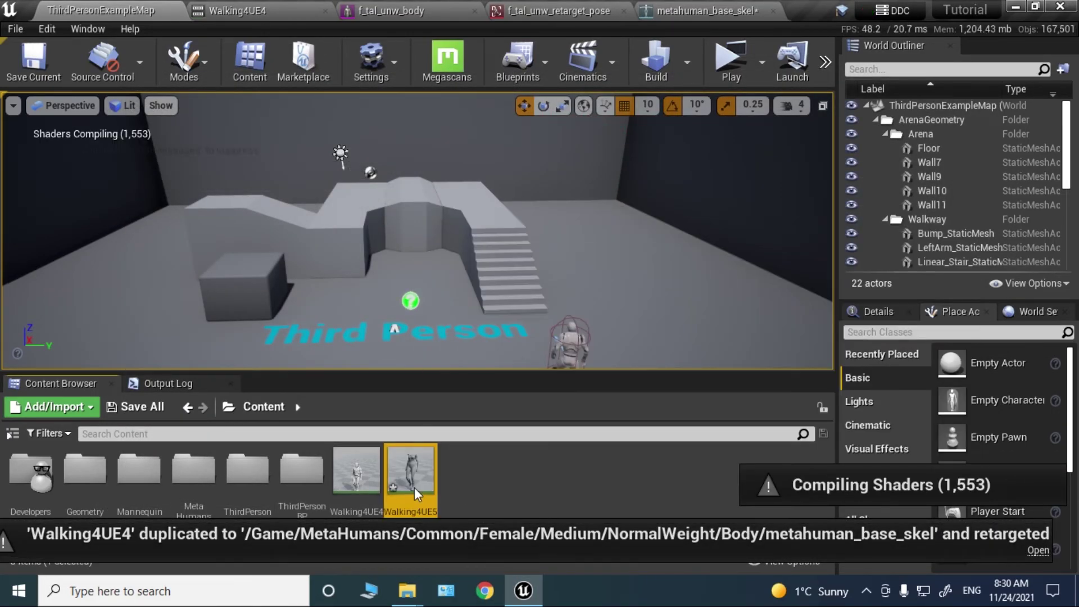
{"action": "right_click_drag", "start_coordinate": [532, 282], "coordinate": [533, 338]}
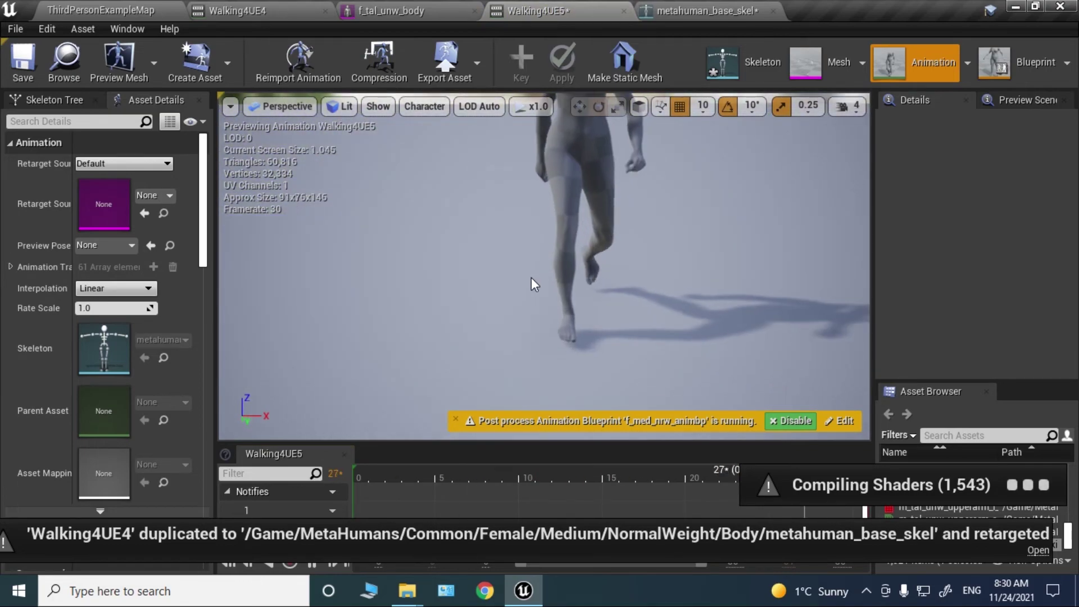
{"action": "scroll", "coordinate": [532, 282], "scroll_direction": "up", "scroll_amount": 3}
{"action": "right_click_drag", "start_coordinate": [532, 281], "coordinate": [532, 214]}
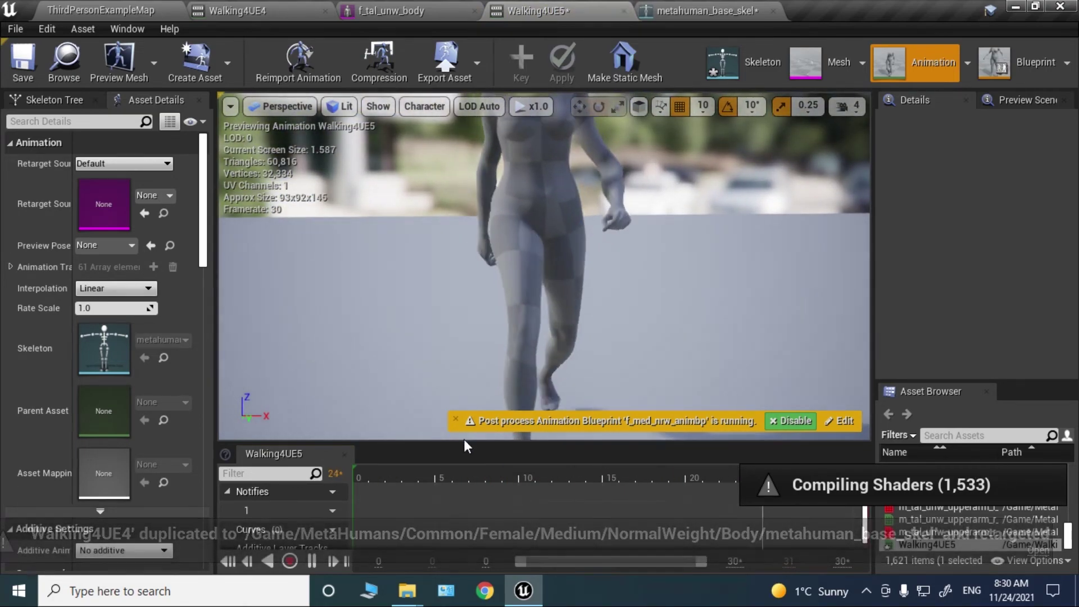
- Enlarge the timeline area and scrub through the Walking4UE5 animation to about frame 22, checking the walk from different angles
{"action": "left_click_drag", "start_coordinate": [455, 442], "coordinate": [455, 413]}
{"action": "left_click_drag", "start_coordinate": [471, 441], "coordinate": [565, 445]}
{"action": "left_click_drag", "start_coordinate": [569, 337], "coordinate": [563, 271]}
{"action": "right_click_drag", "start_coordinate": [566, 278], "coordinate": [526, 250]}
{"action": "left_click_drag", "start_coordinate": [515, 451], "coordinate": [695, 439]}
{"action": "right_click_drag", "start_coordinate": [703, 273], "coordinate": [667, 340]}
{"action": "left_click_drag", "start_coordinate": [685, 443], "coordinate": [732, 491]}
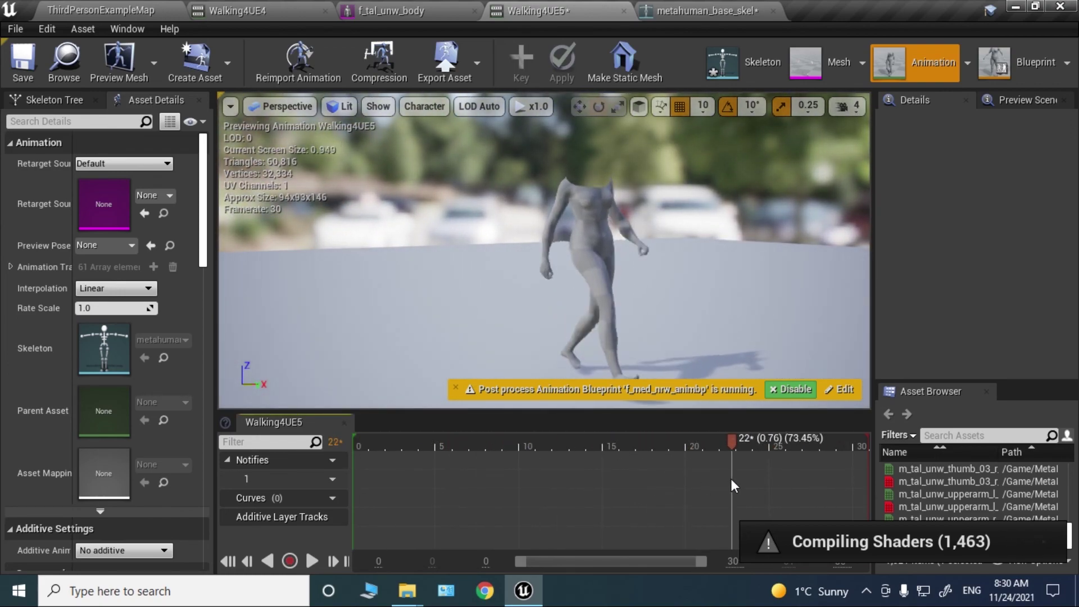